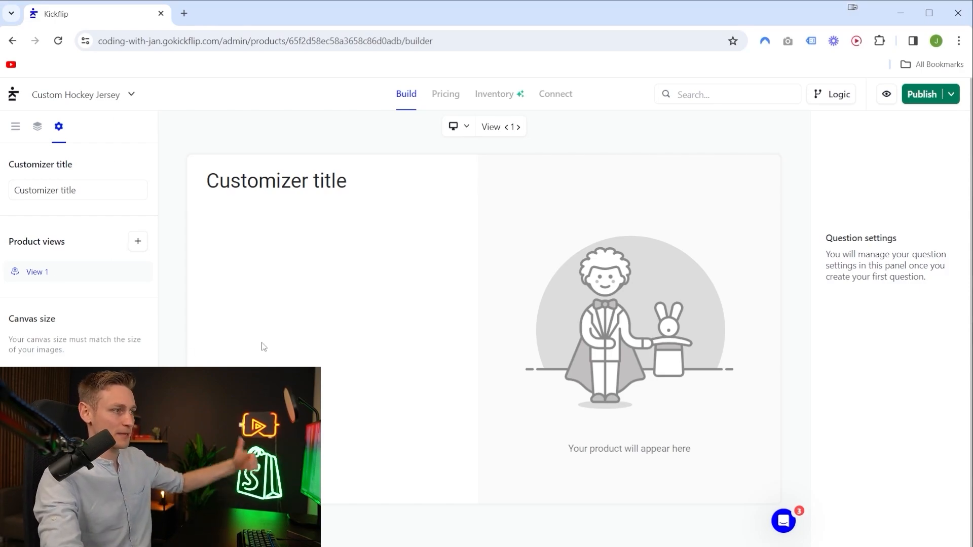
Add a second product view to the customizer.
left_click(138, 243)
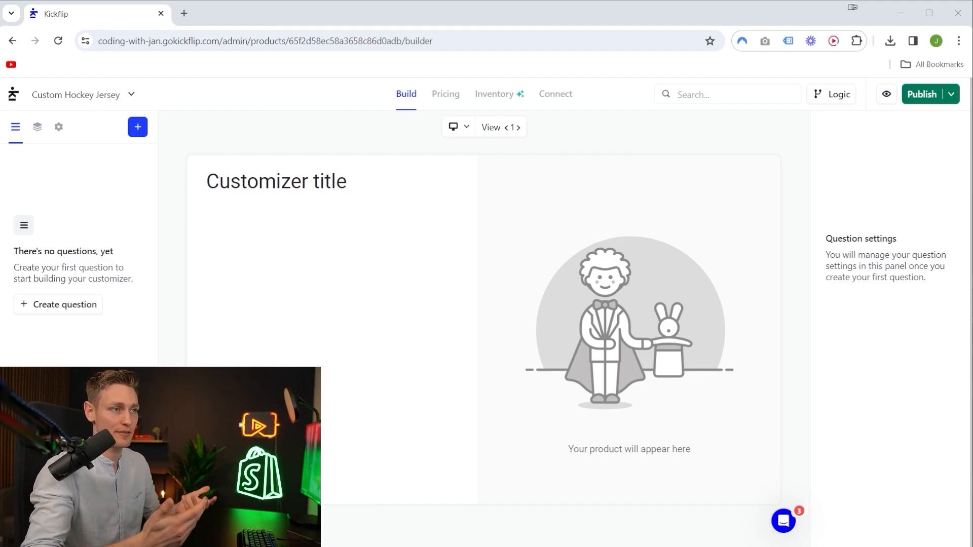
Examine the hockey jersey layer images, comparing the laced and V-neck bodies and viewing the shoulder and sleeve parts.
left_click_drag(0, 96, 645, 49)
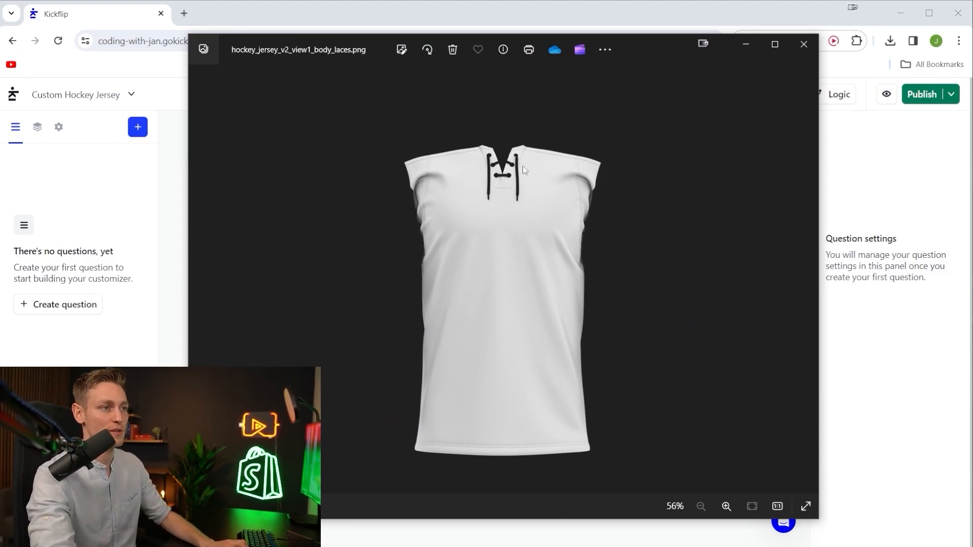
key("Right")
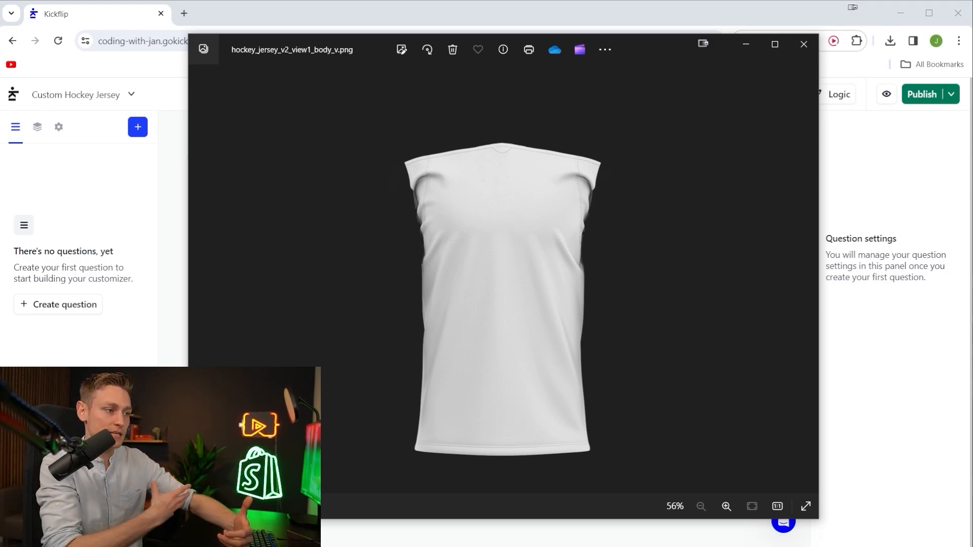
key("Left")
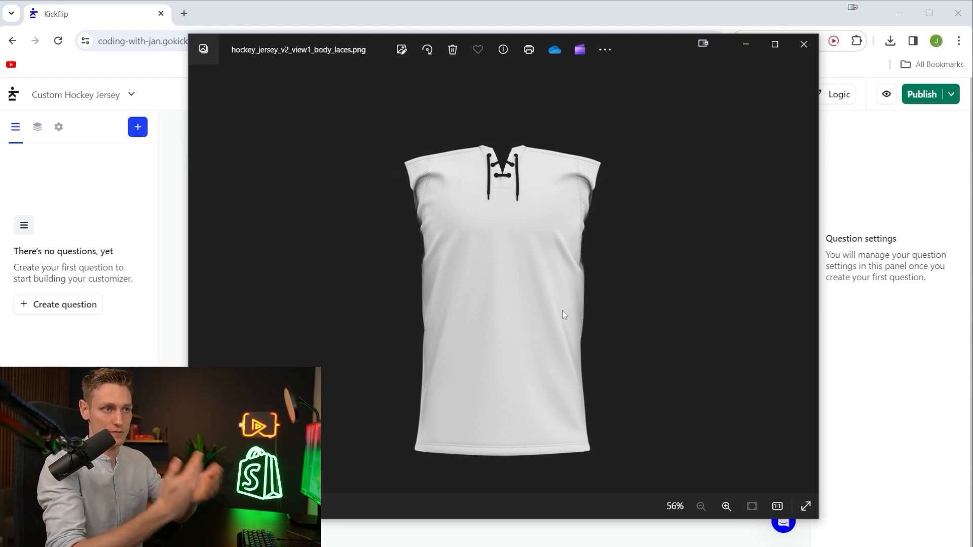
left_click_drag(537, 546, 643, 231)
left_click_drag(0, 308, 679, 299)
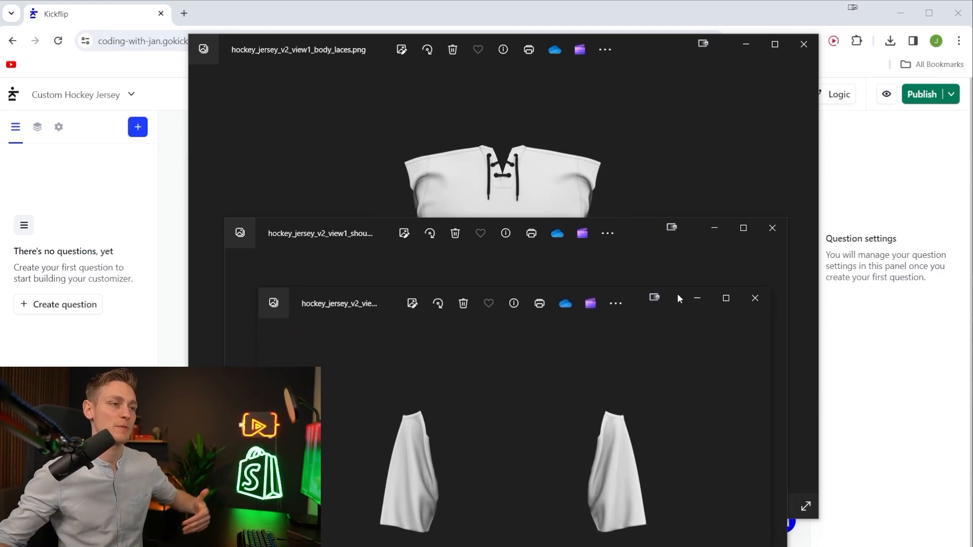
left_click(538, 164)
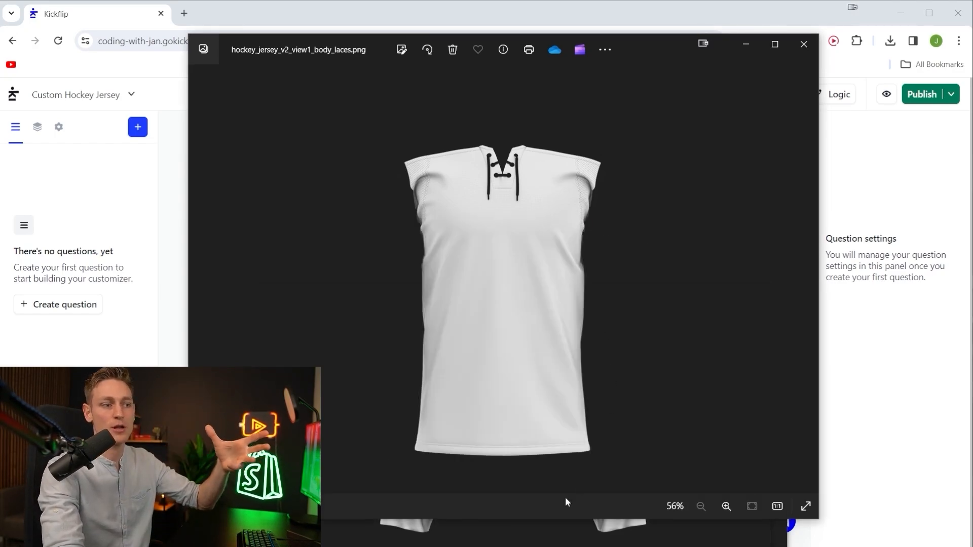
left_click(527, 527)
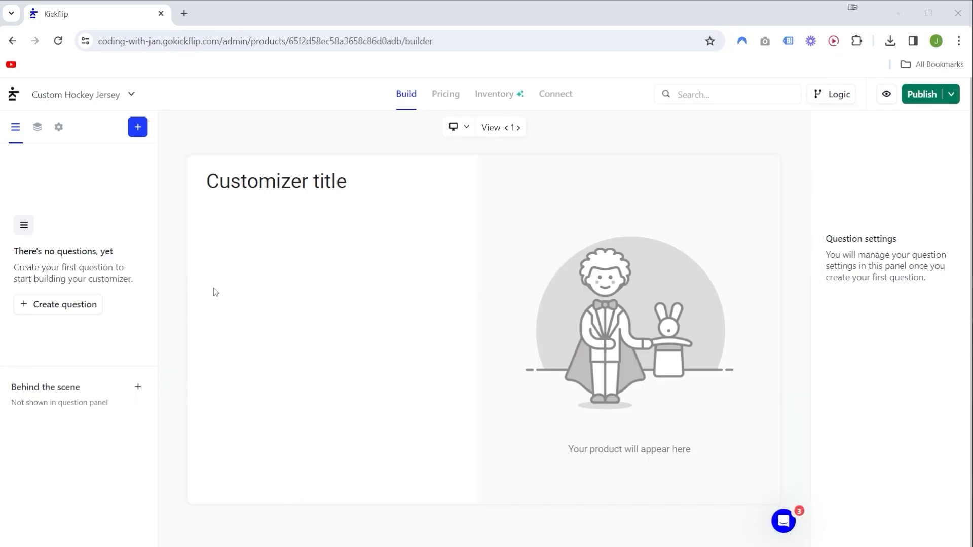
Create an image question in the Behind the scene section and title it Body.
left_click_drag(8, 386, 118, 415)
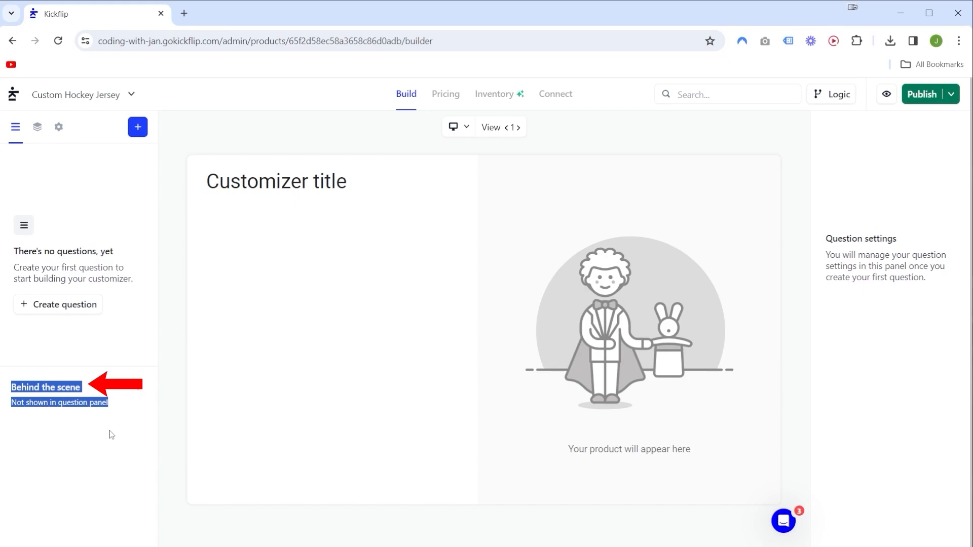
left_click(138, 386)
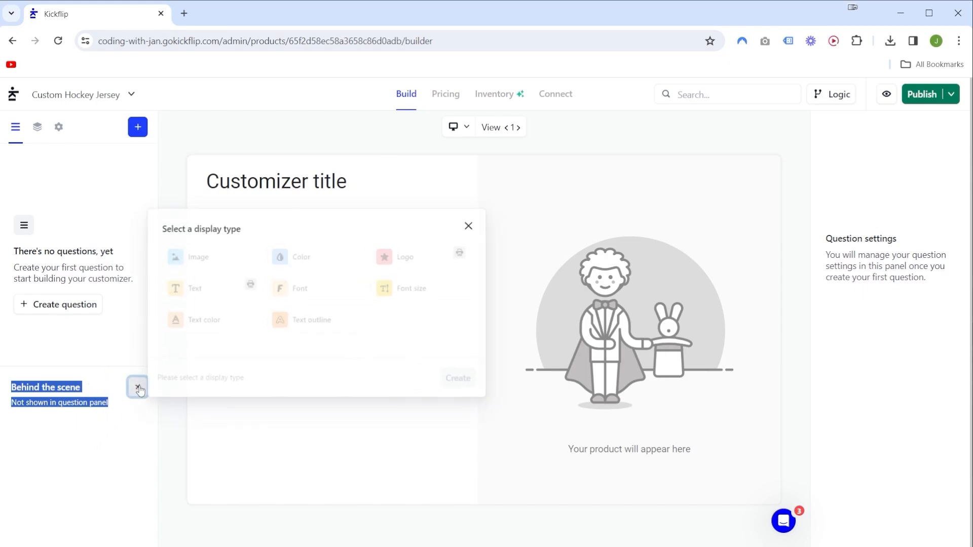
left_click(208, 253)
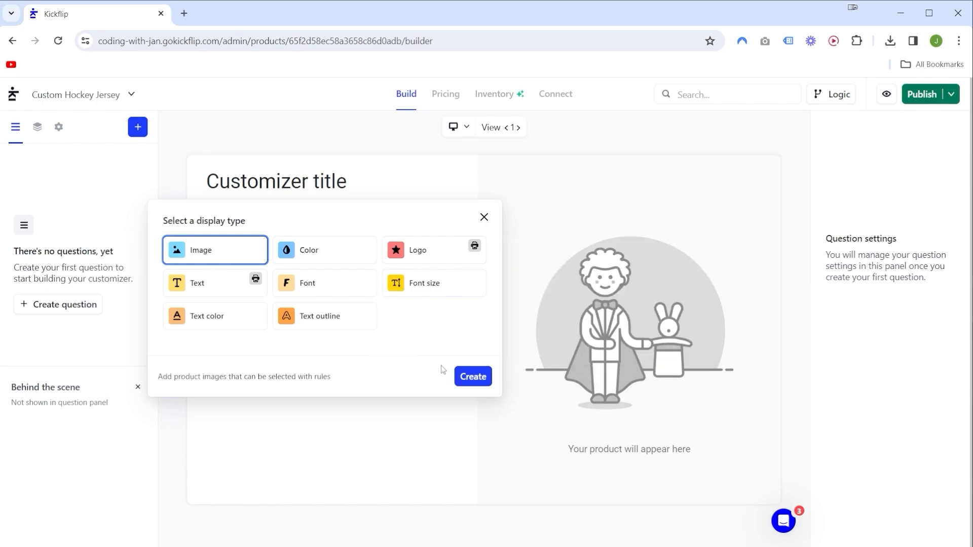
left_click(471, 378)
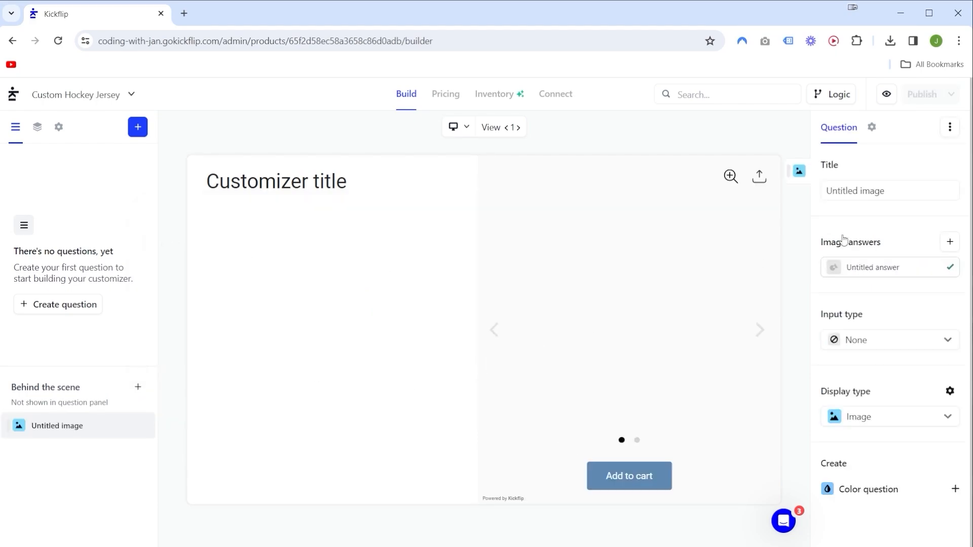
left_click(922, 191)
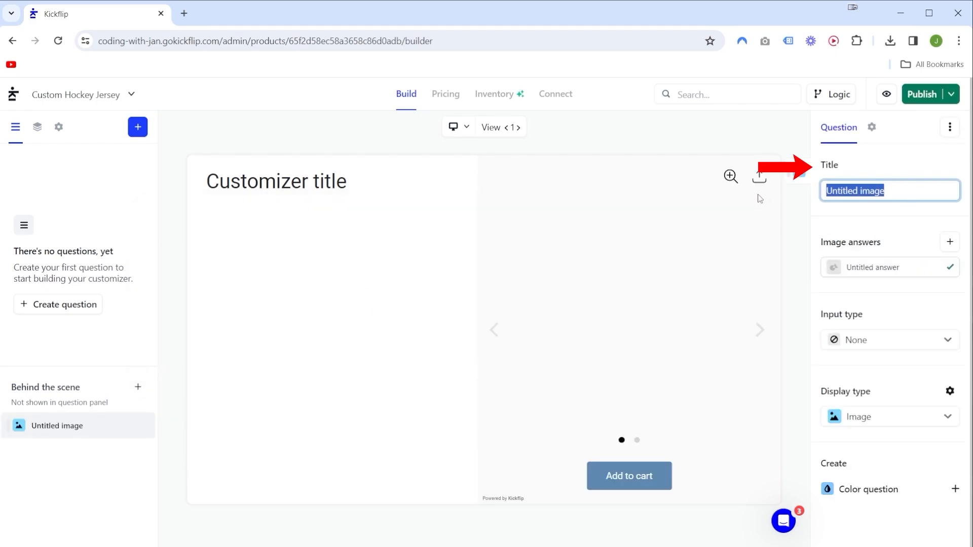
type("Body")
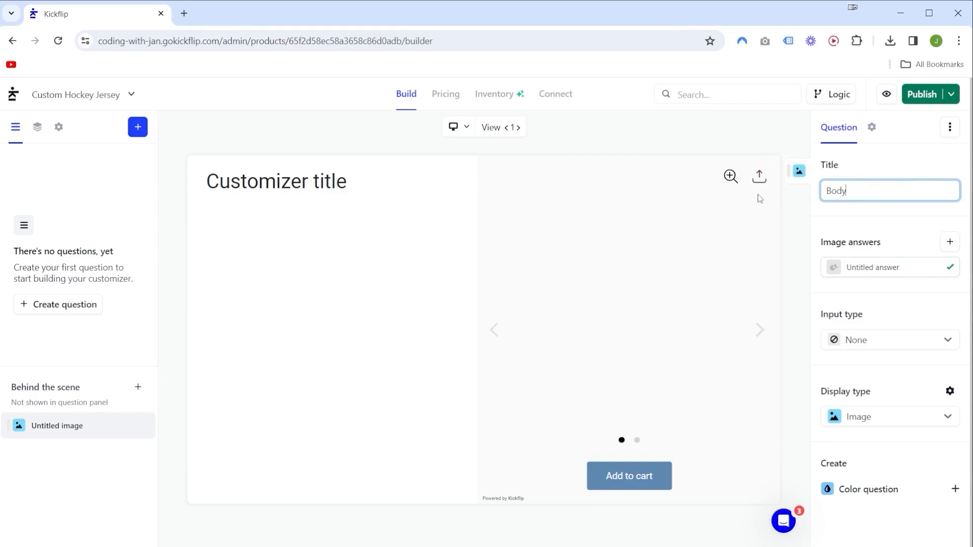
left_click(891, 225)
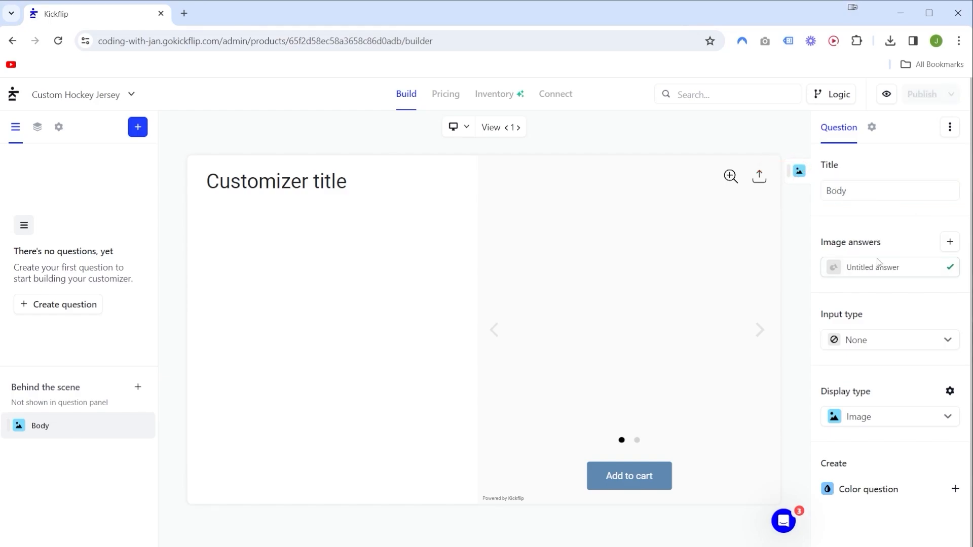
Title the Body question's existing image answer Lace Up.
key("ctrl+plus")
left_click_drag(891, 244, 902, 303)
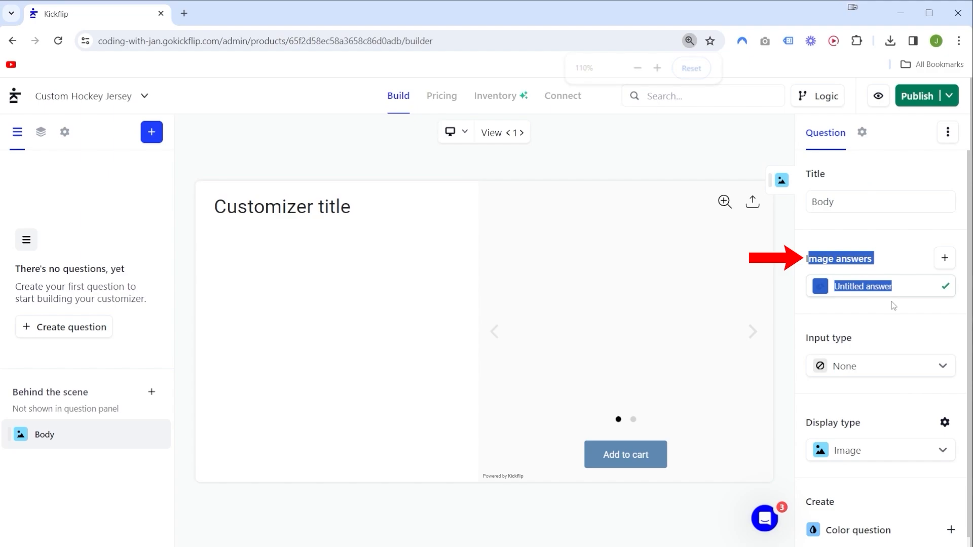
left_click(862, 318)
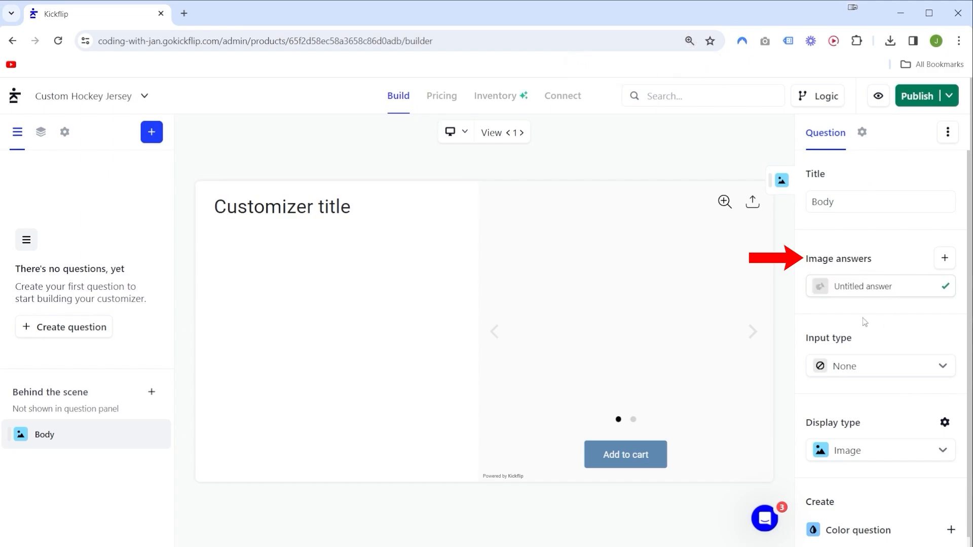
left_click(845, 292)
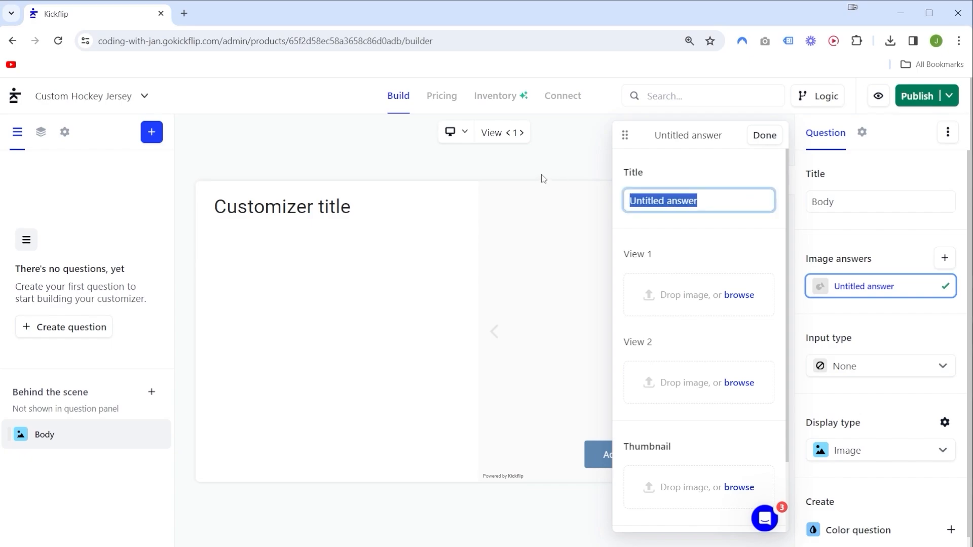
type("Lace Up")
left_click_drag(668, 202, 588, 205)
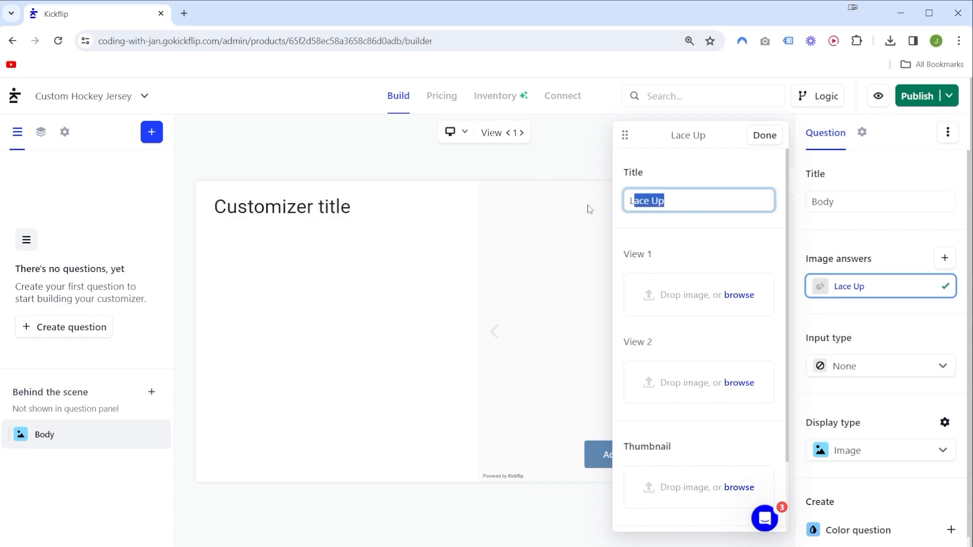
left_click(682, 201)
Upload the hockey_jersey_v2 body images for View 1 and View 2 of the Lace Up answer and finish editing it.
left_click_drag(0, 324, 673, 299)
left_click_drag(0, 355, 671, 385)
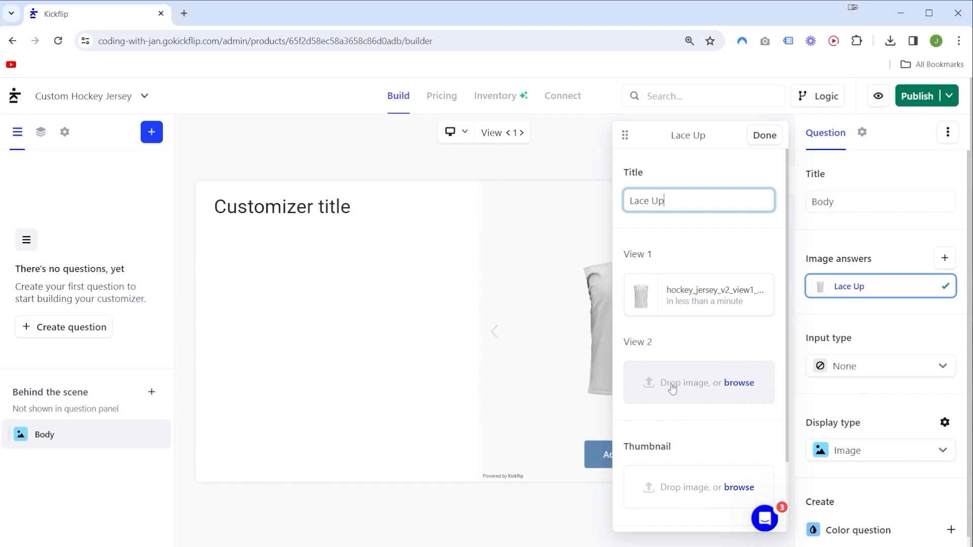
left_click(769, 138)
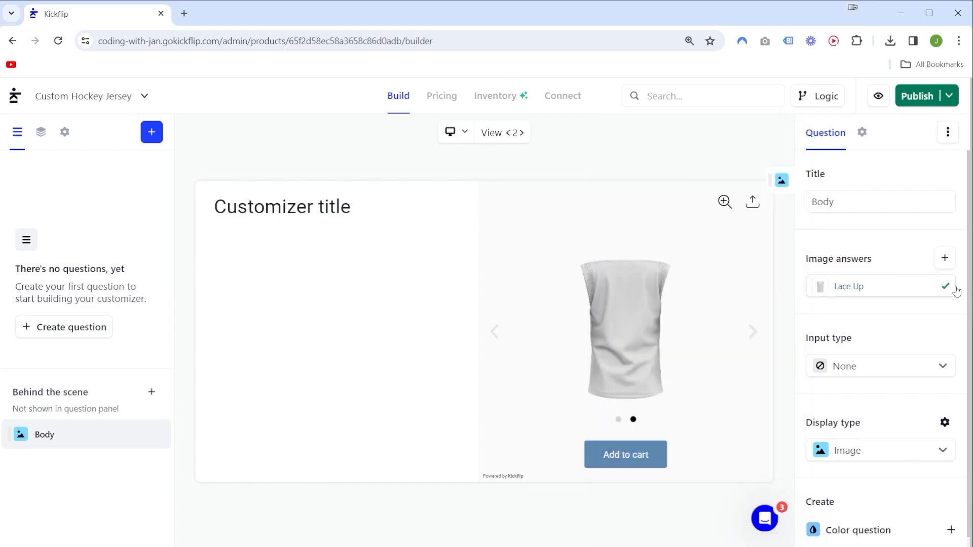
Add a second image answer titled Normal to the Body question, with the hockey_jersey_v2 body images for View 1 and View 2.
left_click(944, 259)
triple_click(857, 256)
type("Normal")
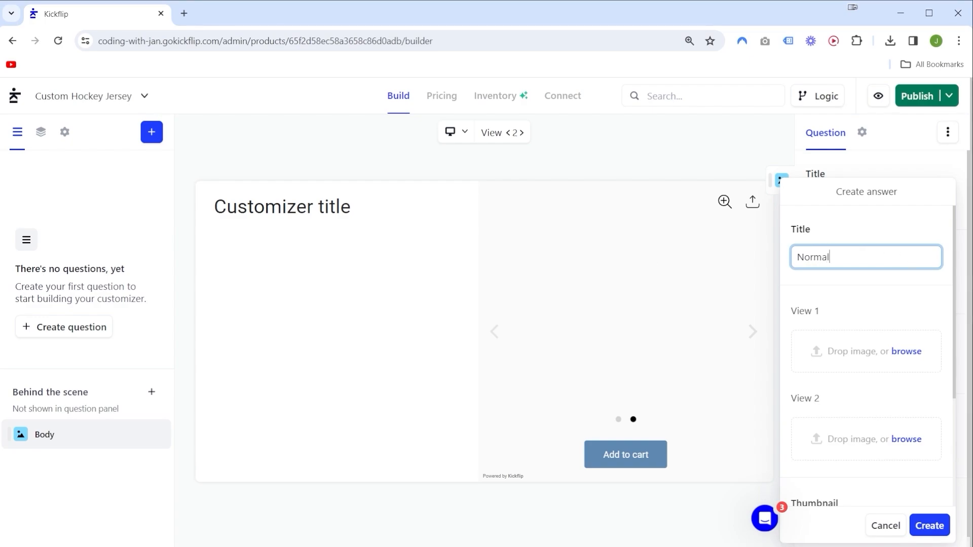
left_click_drag(730, 284, 839, 356)
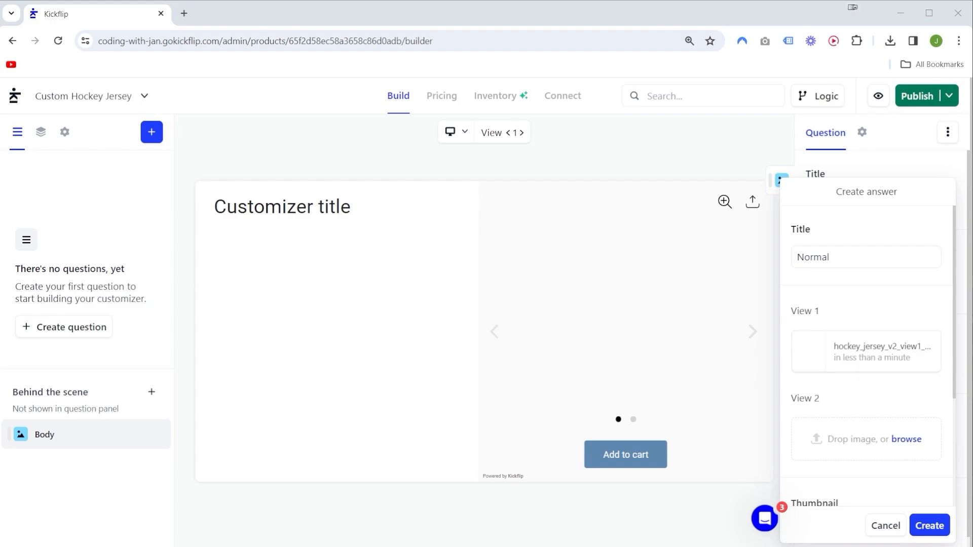
left_click_drag(972, 377, 843, 445)
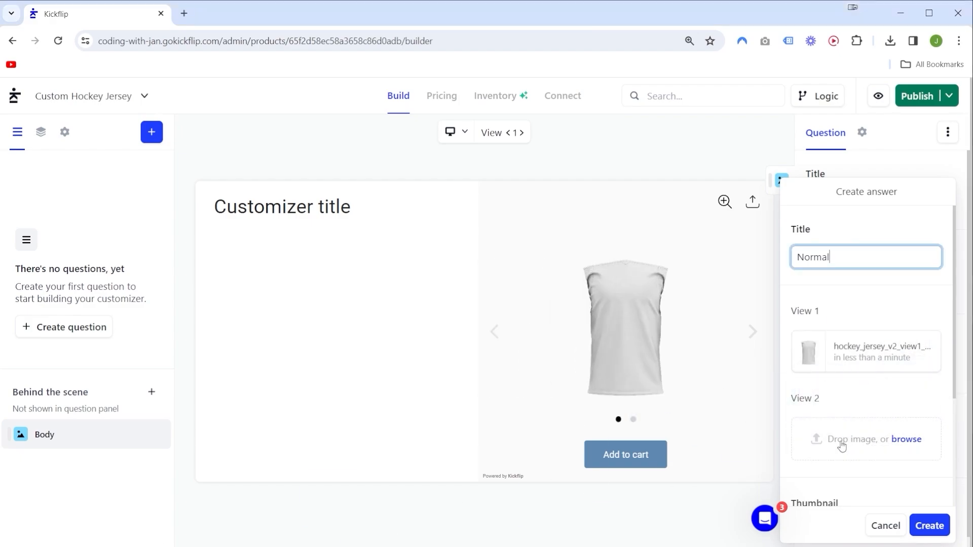
left_click(925, 527)
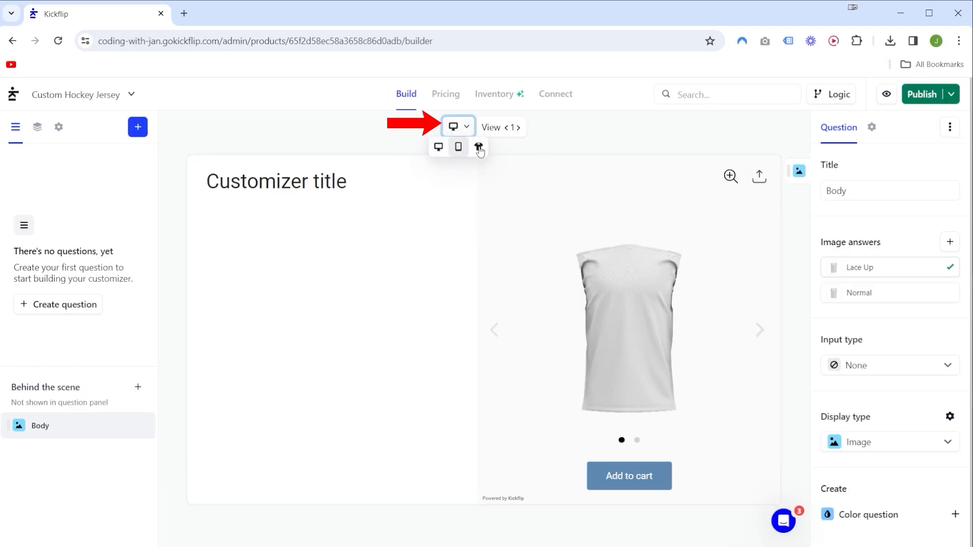
Switch the preview to product only and compare the Body question's Lace Up and Normal answers.
left_click(476, 147)
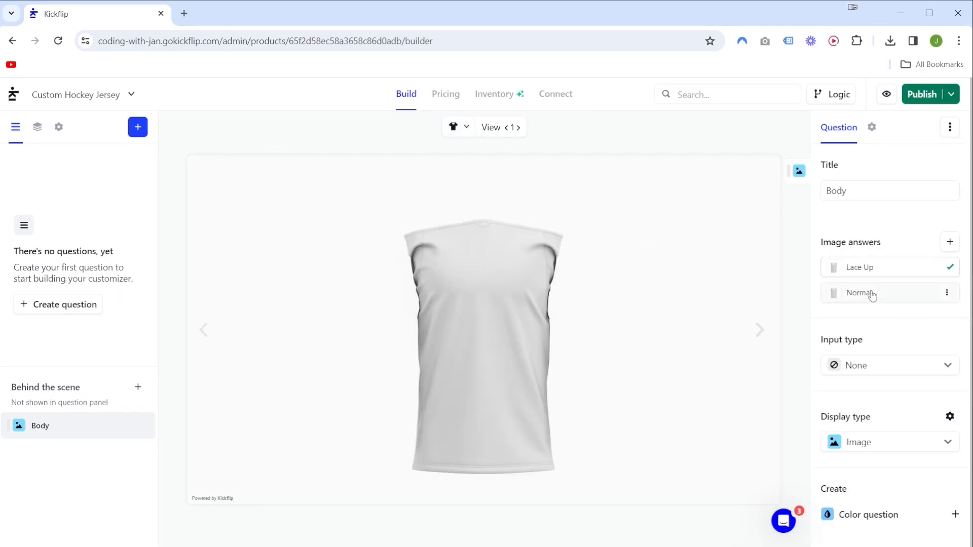
left_click(865, 272)
left_click(855, 294)
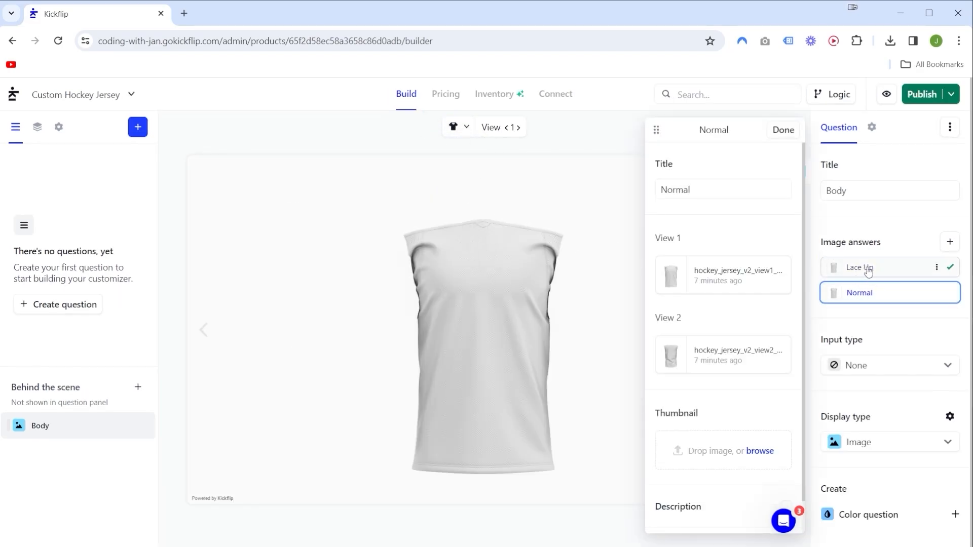
left_click(861, 267)
left_click(517, 128)
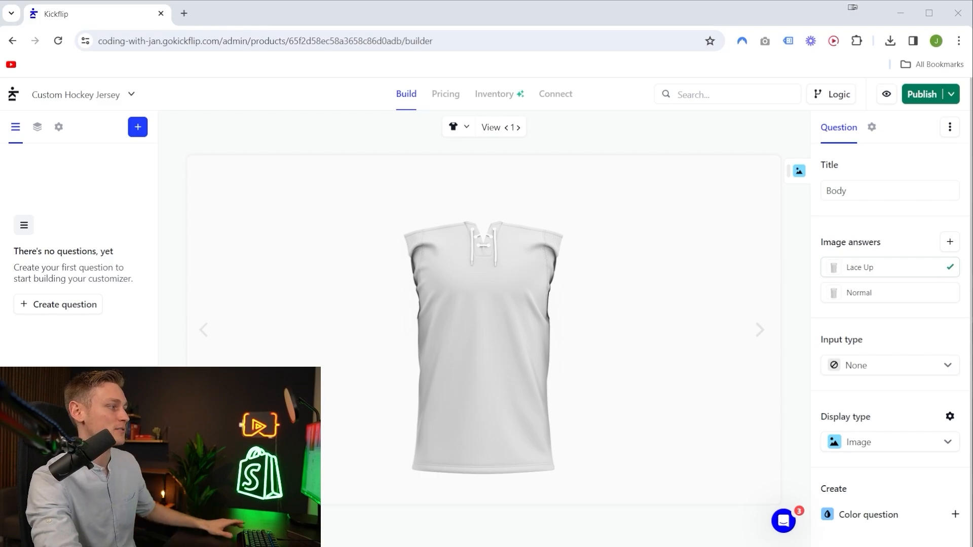
Add another image question to the Behind the scene section.
left_click_drag(11, 387, 55, 387)
left_click(138, 388)
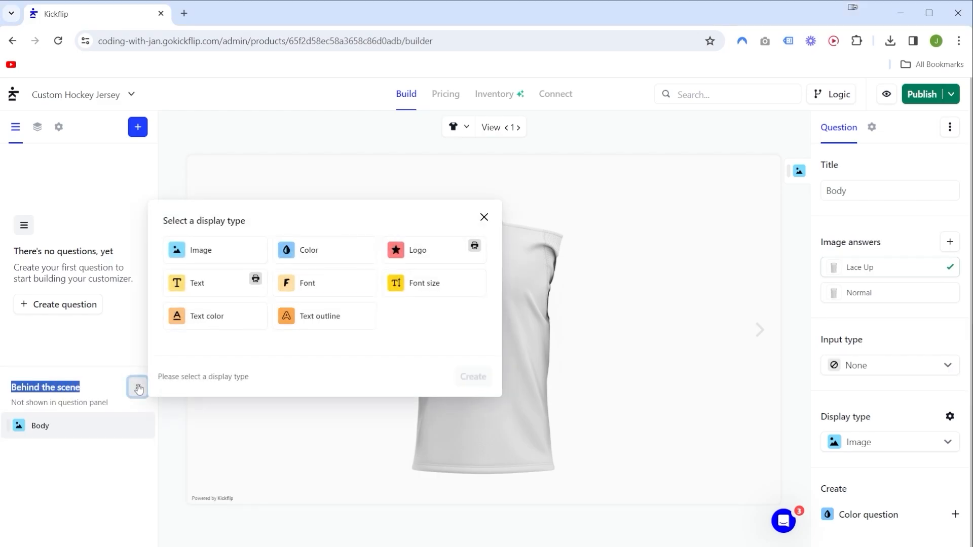
left_click(195, 253)
left_click(473, 376)
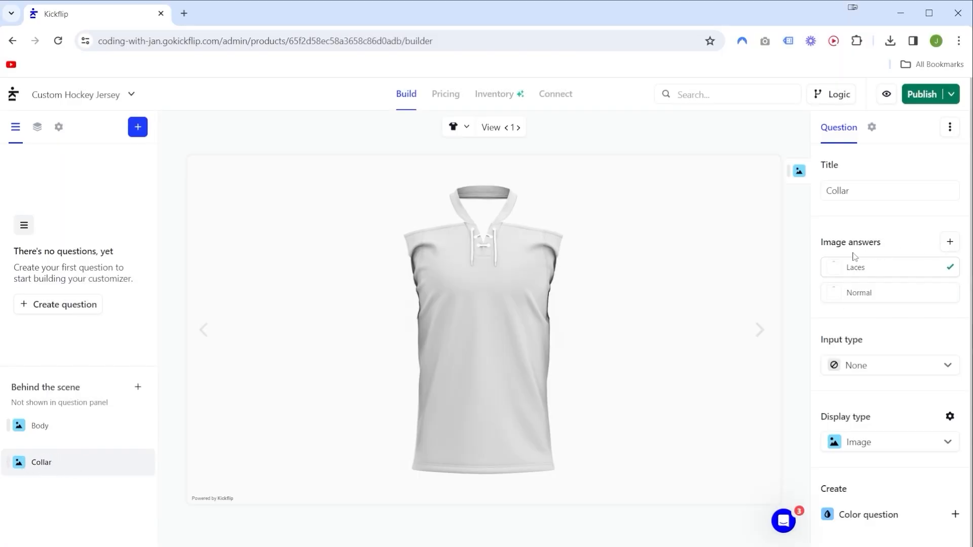
Review the Normal and Laces image answers of the Collar question.
left_click(858, 293)
left_click(869, 275)
left_click(864, 295)
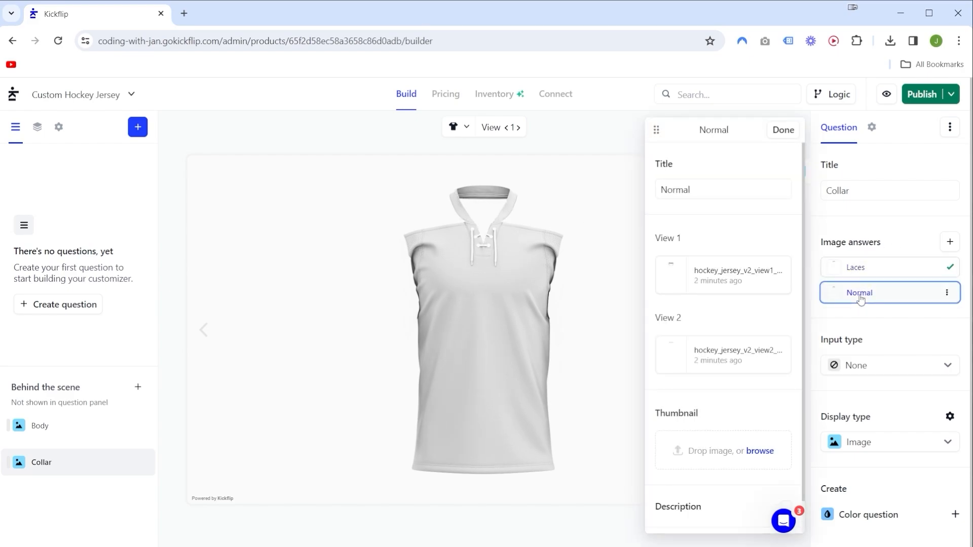
left_click(854, 274)
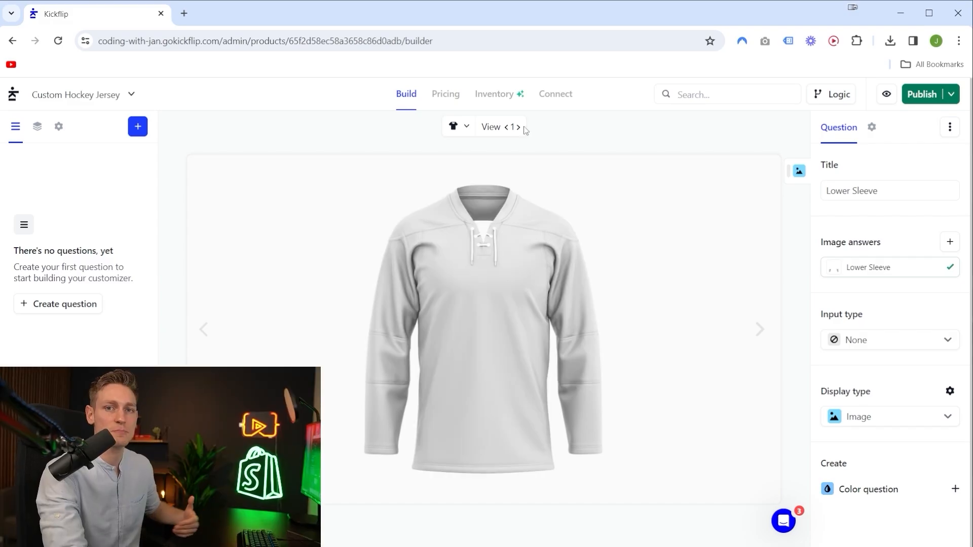
Check the assembled jersey in View 2 and View 1, and review the layer order before returning to the question list.
left_click(518, 127)
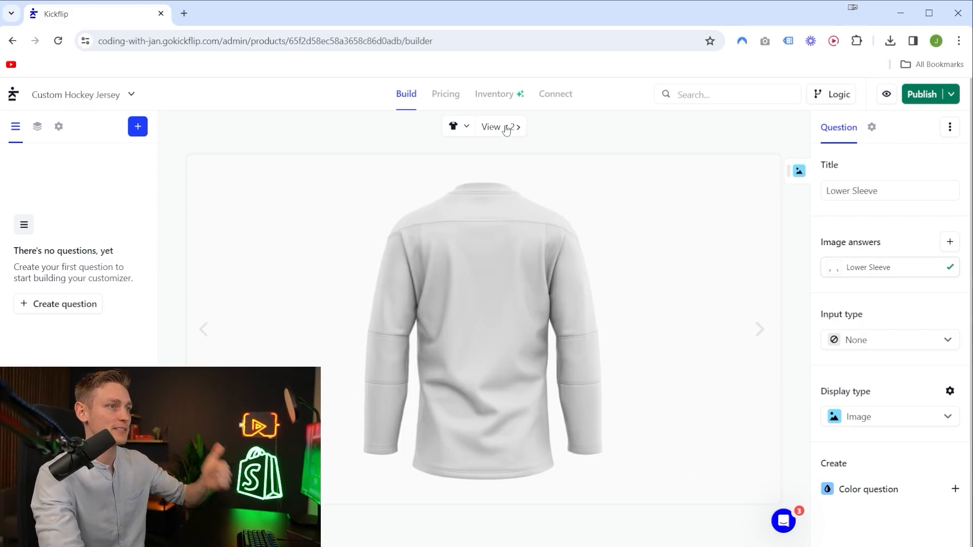
left_click(506, 127)
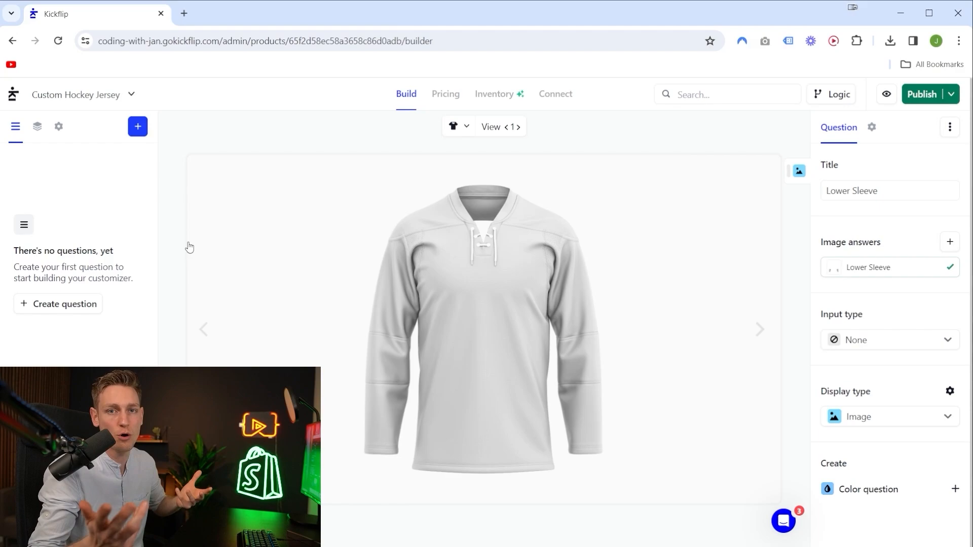
left_click(41, 133)
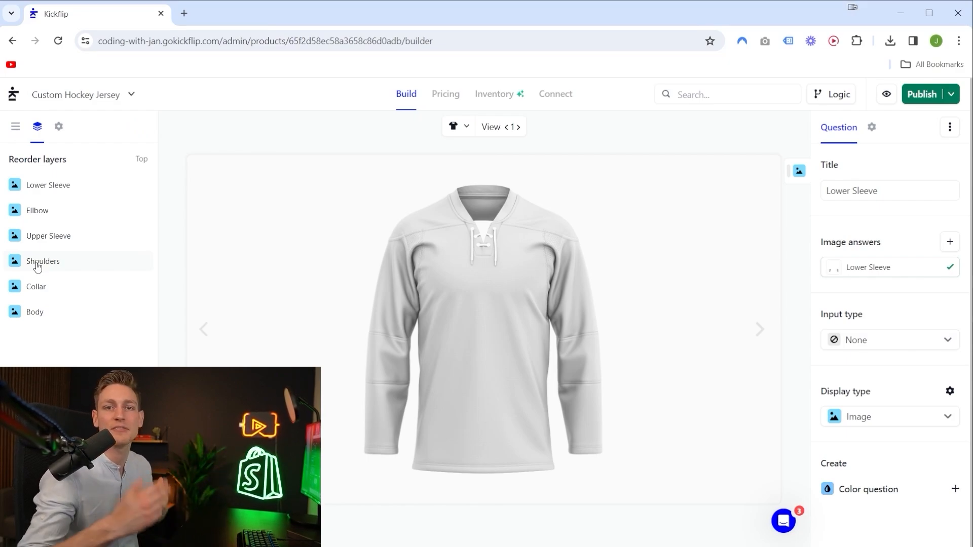
left_click(16, 132)
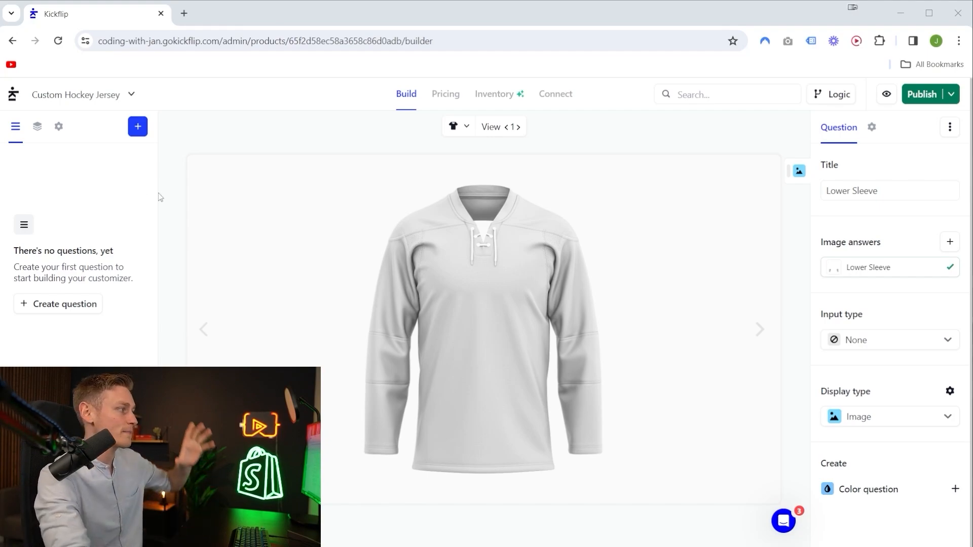
Create a question with the Thumbnail input type and Color display type, and title it Body Color.
left_click(141, 131)
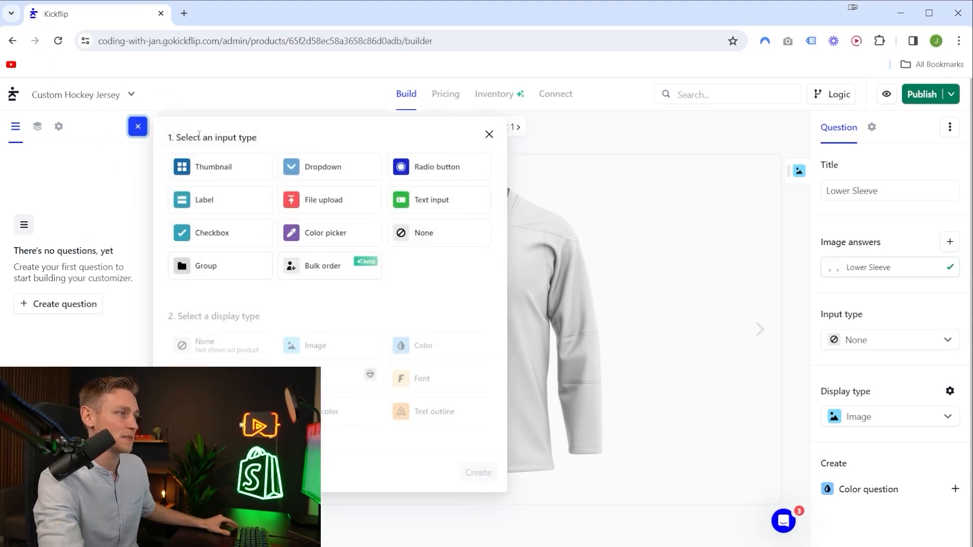
mouse_move(213, 167)
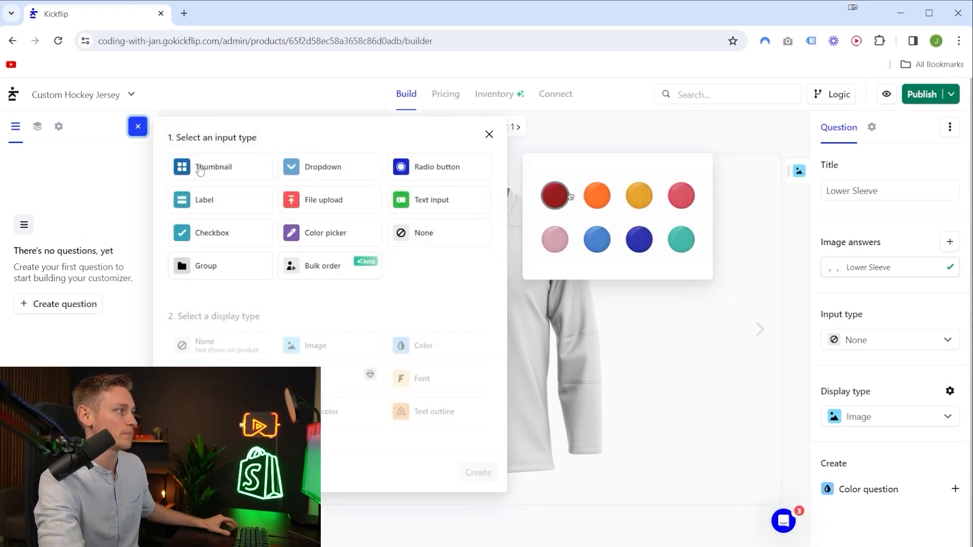
left_click(198, 168)
left_click_drag(207, 318, 268, 319)
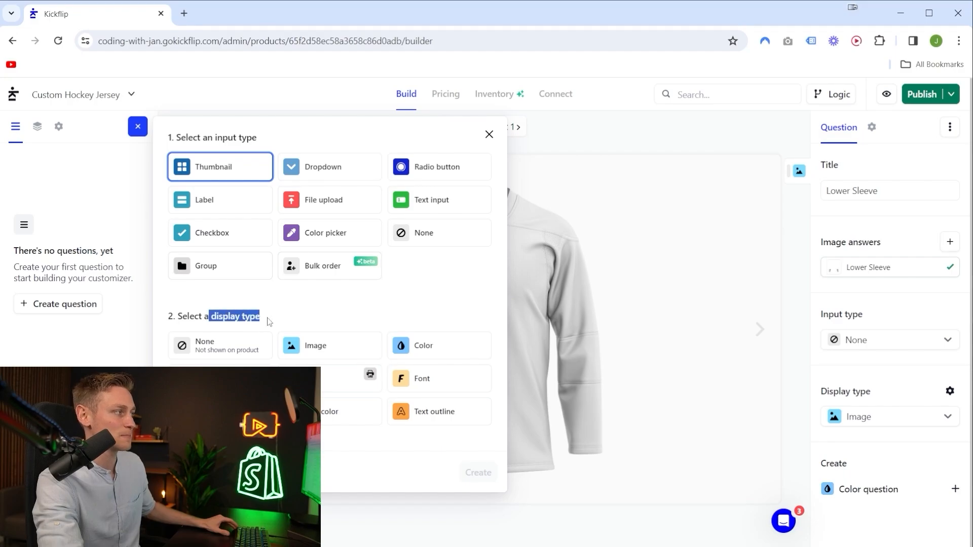
left_click(428, 349)
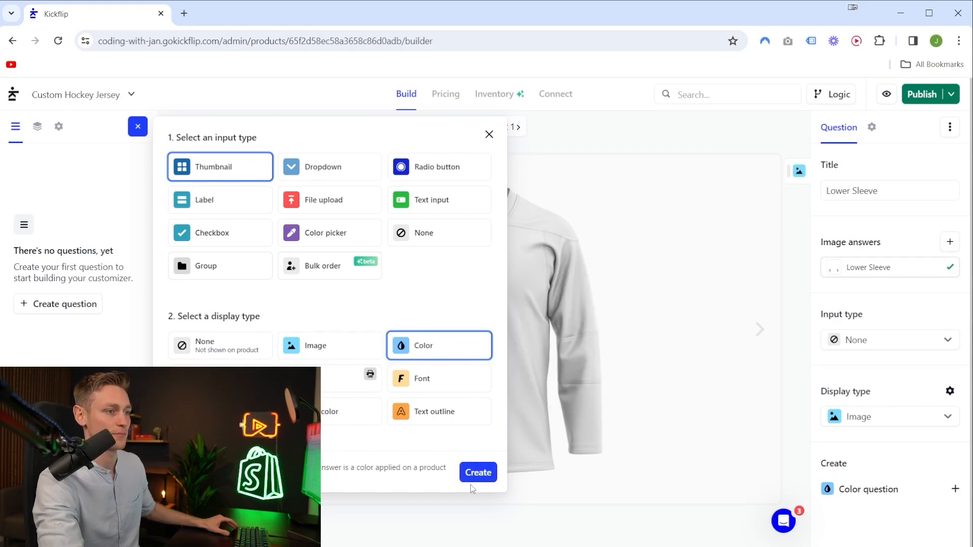
left_click(471, 472)
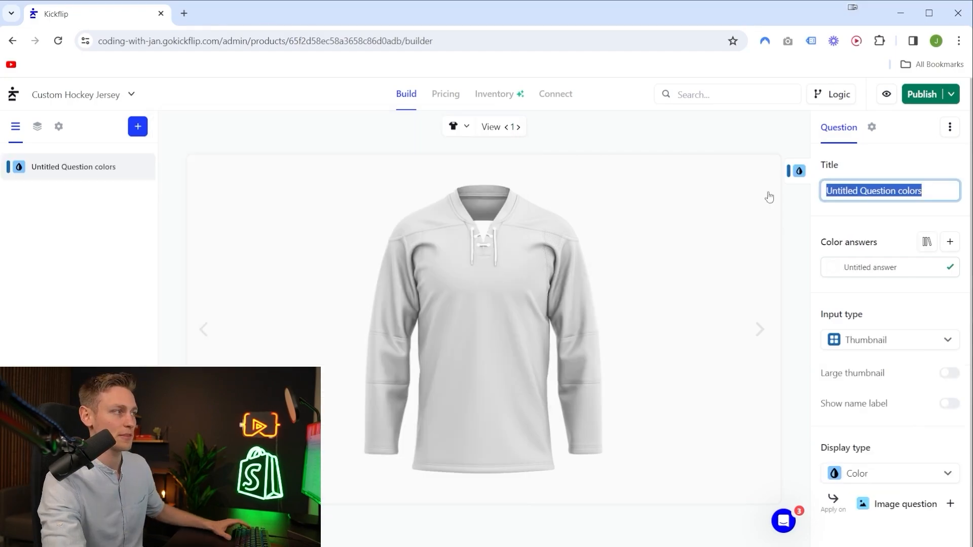
type("Body Color")
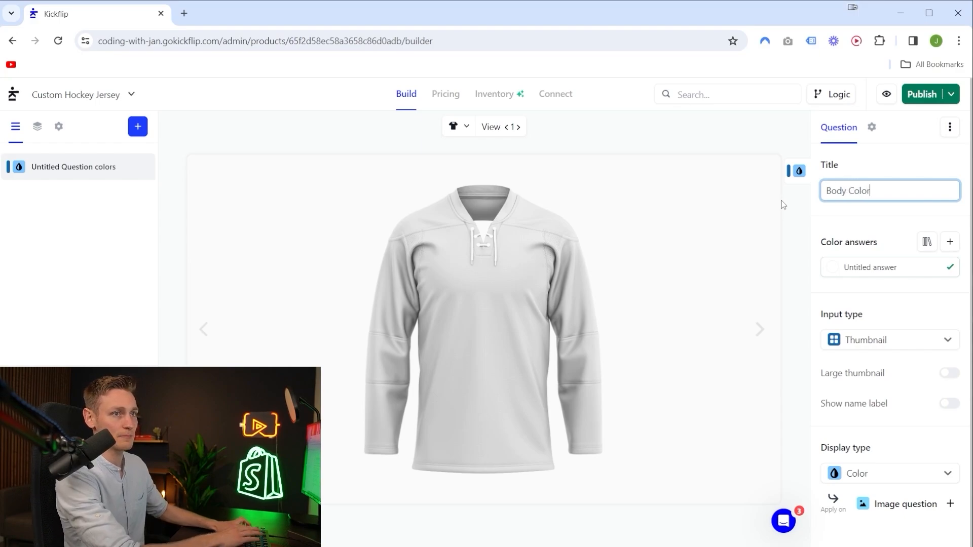
Title the first color answer White and set its color to the light gray E7E6E6.
left_click_drag(820, 243, 877, 245)
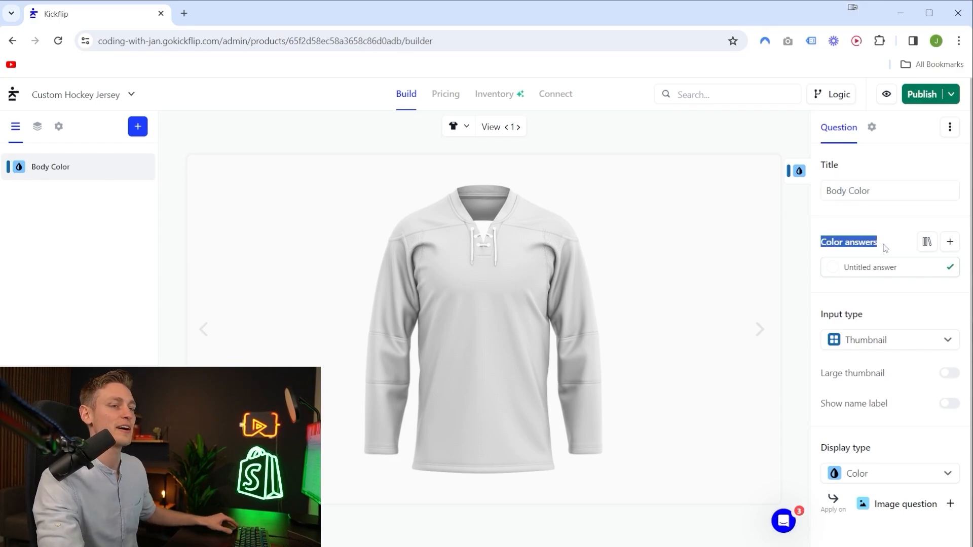
left_click(887, 242)
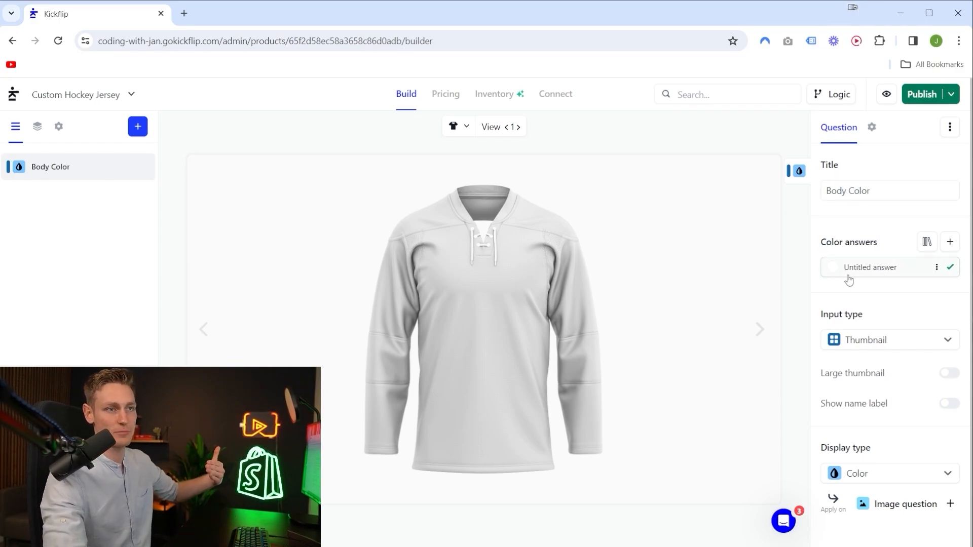
left_click(867, 271)
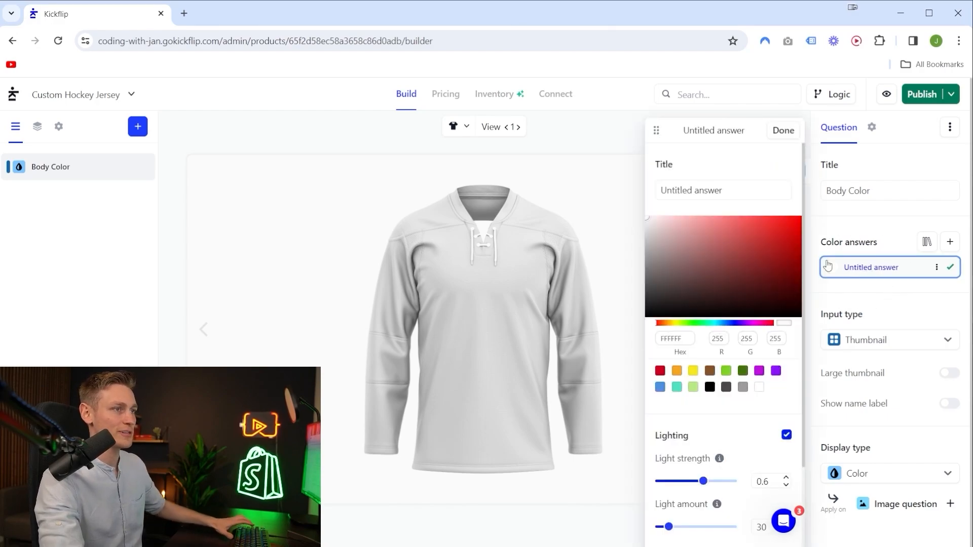
triple_click(725, 191)
type("White")
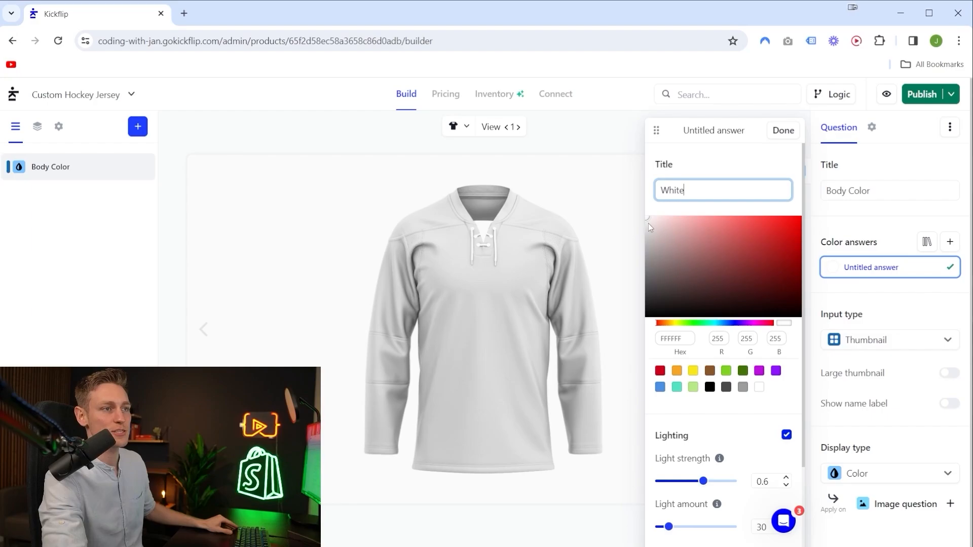
left_click_drag(647, 218, 646, 226)
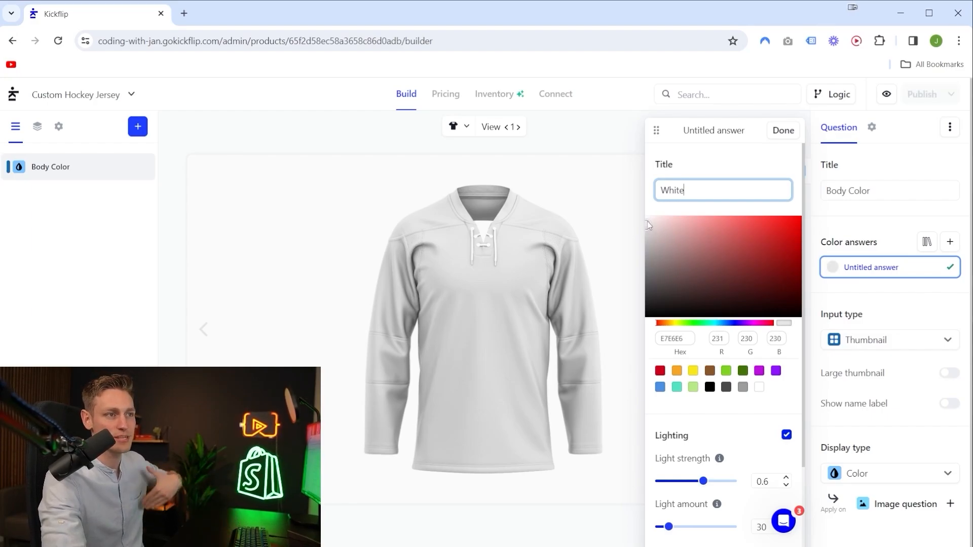
left_click(782, 131)
Switch the preview to desktop and add a color answer titled Black with hex 000000 to Body Color.
left_click(459, 126)
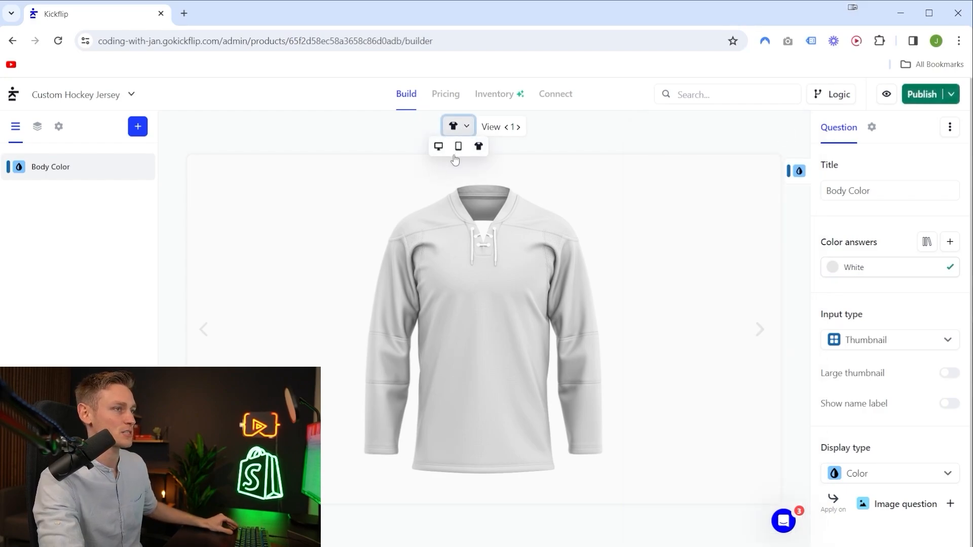
left_click(439, 147)
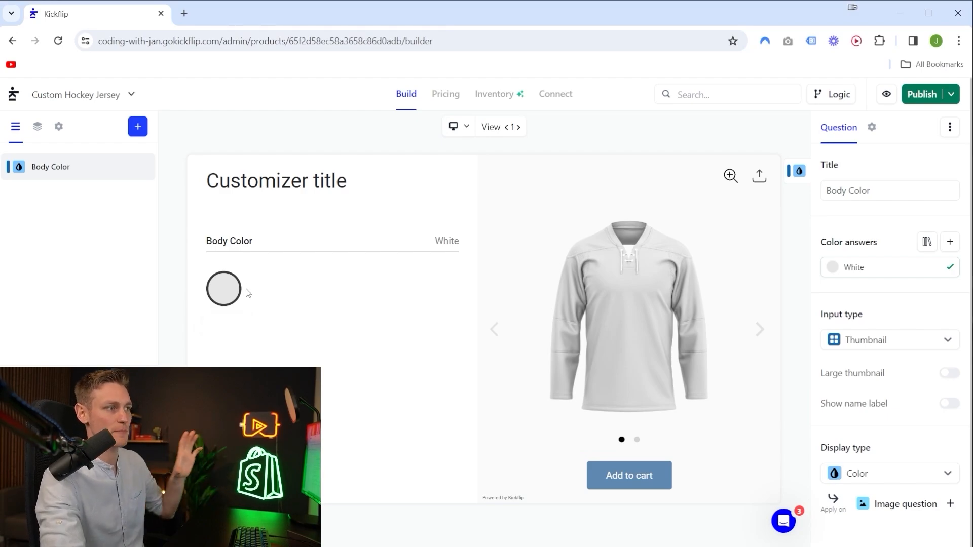
left_click(950, 242)
type("Black")
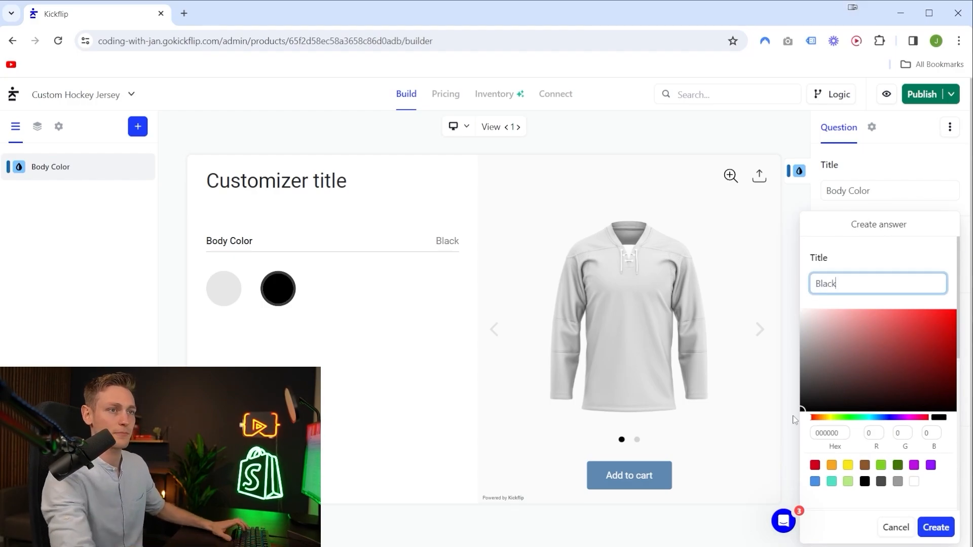
left_click(935, 527)
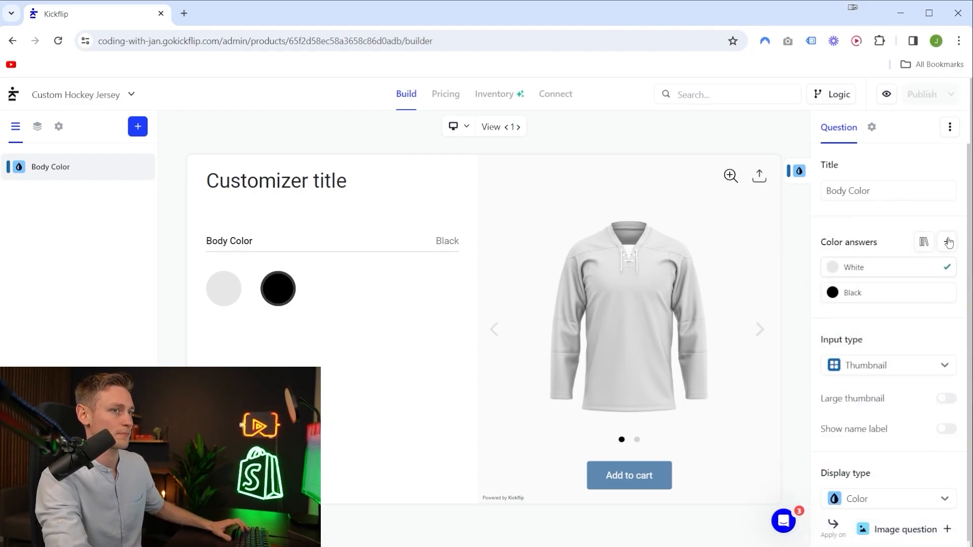
Add a color answer titled Navy with hex 2D2D5D to the Body Color question.
left_click(948, 243)
type("Navy")
left_click(831, 433)
type("2D2D5D")
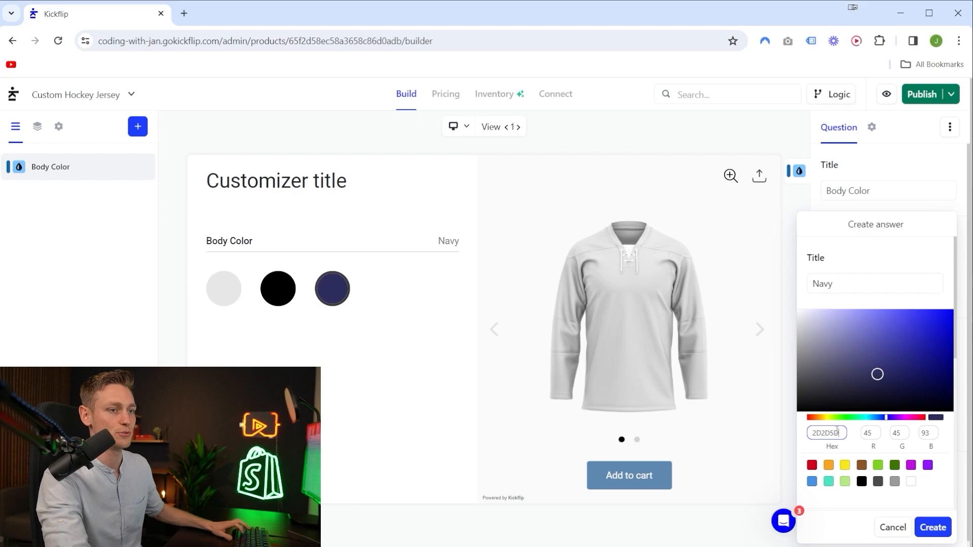
left_click(933, 526)
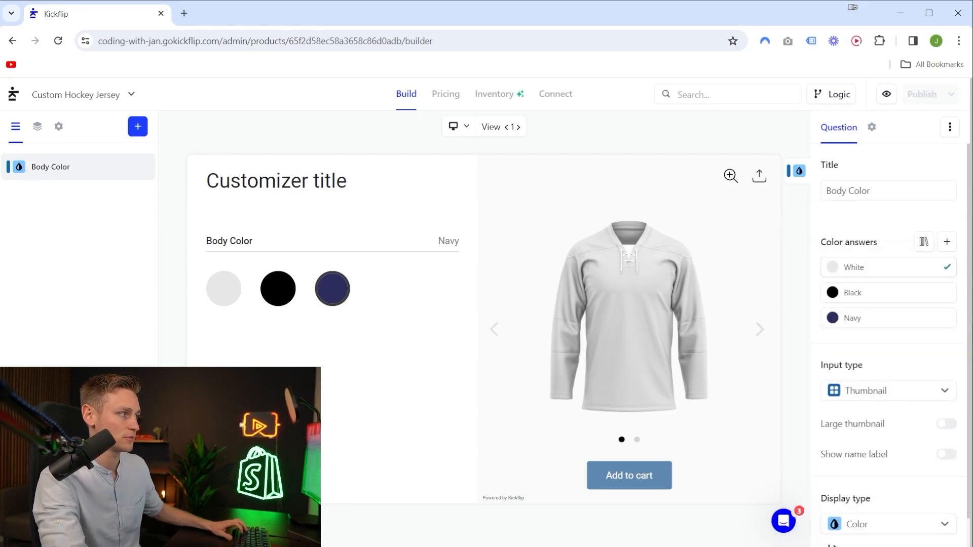
Add a red color answer titled Red to the Body Color question.
left_click(948, 242)
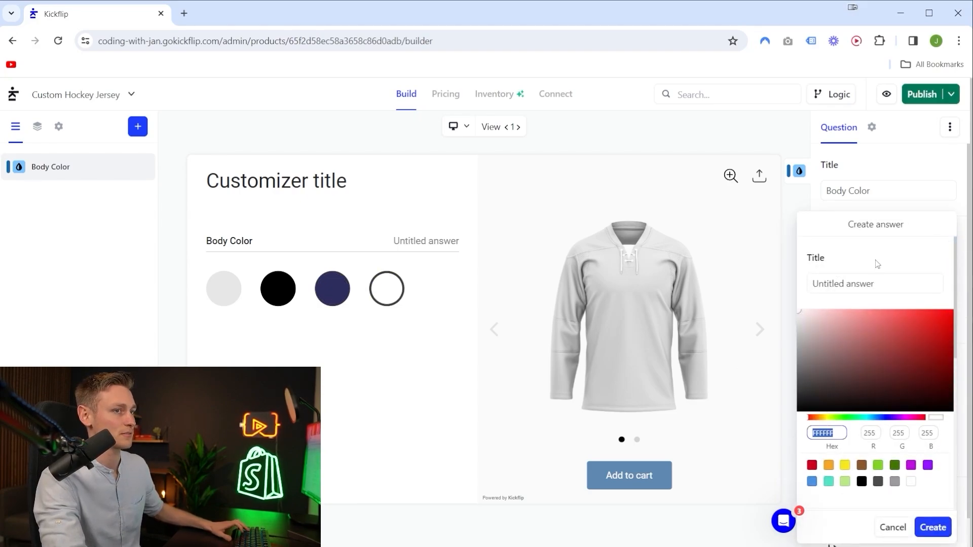
key("ctrl+v")
left_click(862, 287)
left_click(933, 527)
Add a dark green color answer to the Body Color question using a pasted hex value.
left_click(949, 243)
double_click(831, 432)
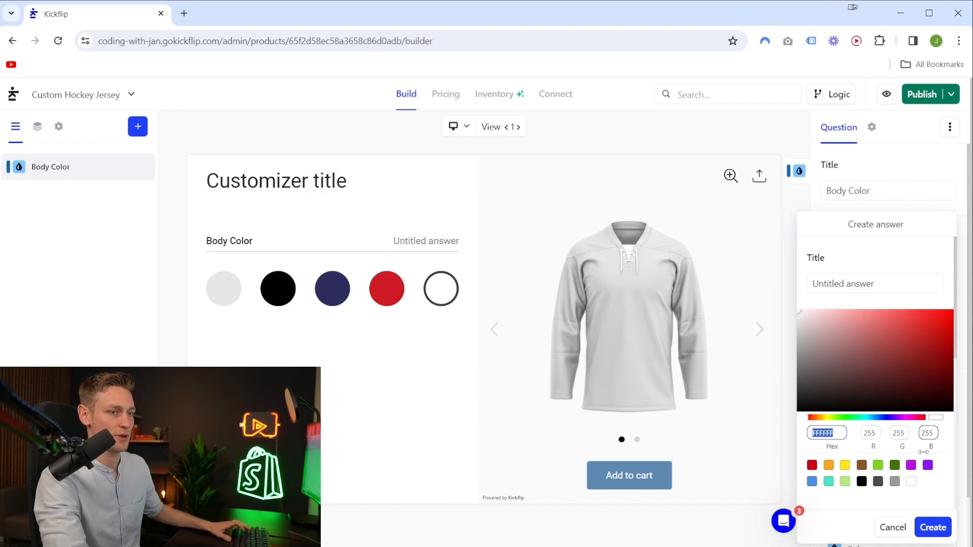
type("08550F")
left_click(933, 528)
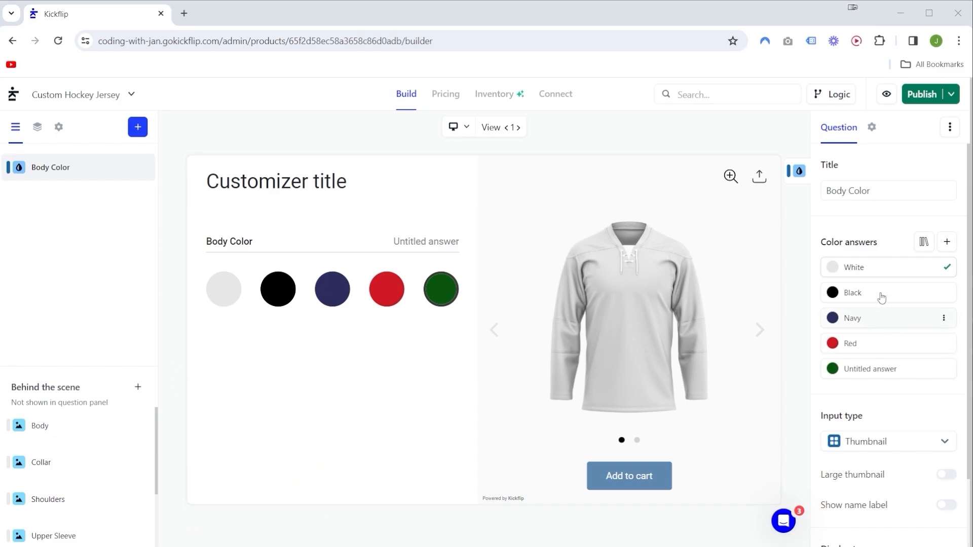
Apply the Body Color question to the existing Body image question.
scroll(881, 294, "down", 2)
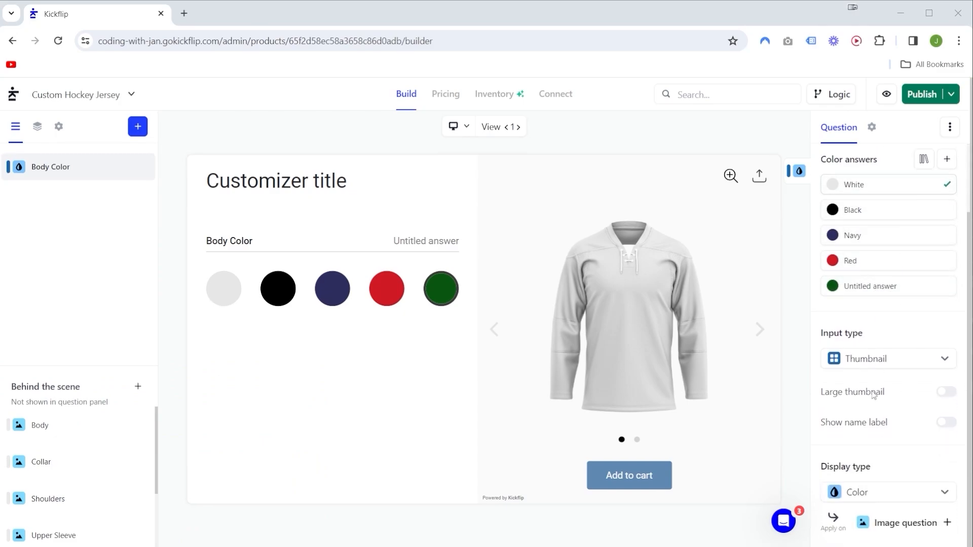
mouse_move(818, 466)
left_mouse_down()
mouse_move(838, 467)
mouse_move(892, 502)
mouse_move(904, 476)
left_mouse_up()
left_click(882, 461)
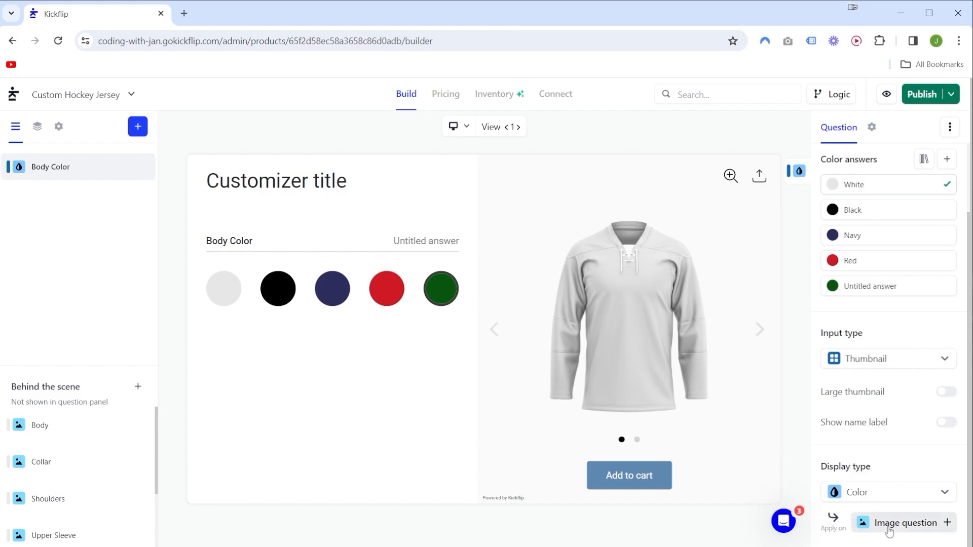
left_click(903, 523)
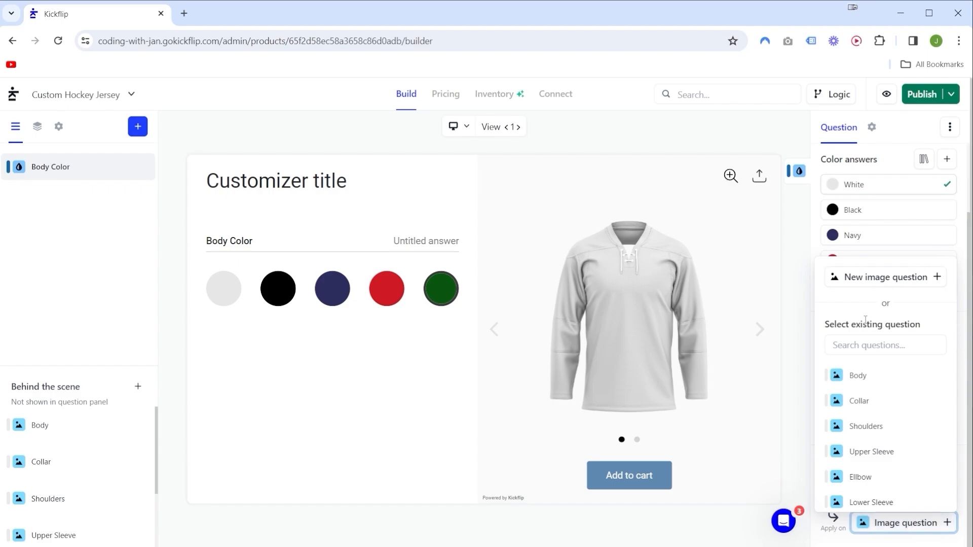
left_click(862, 379)
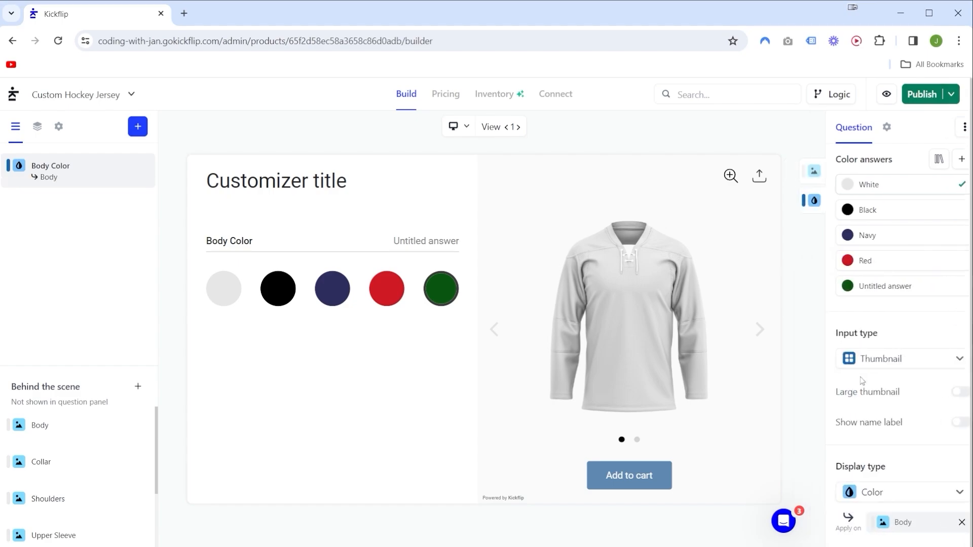
Try the white, black, navy, red and green Body Color answers in the preview and check the jersey body.
left_click(381, 287)
left_click(335, 288)
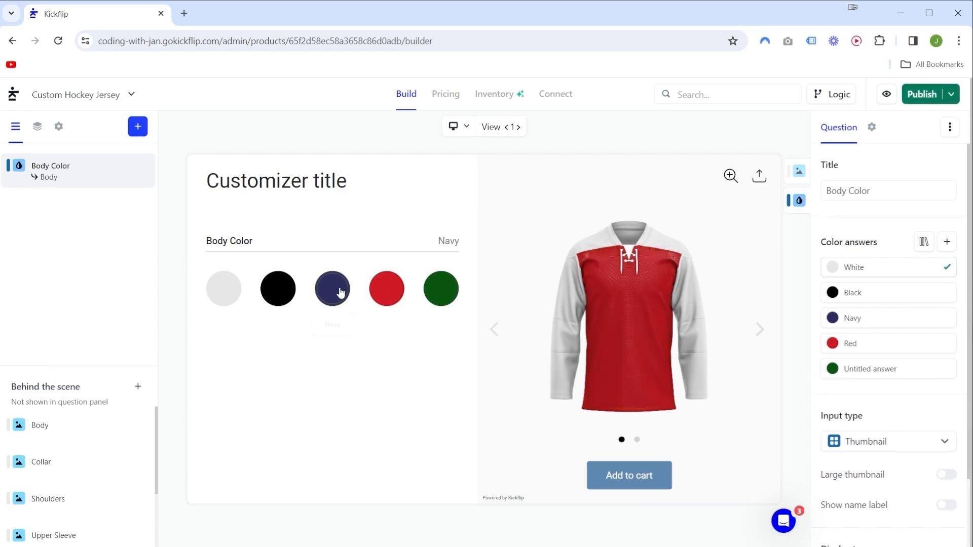
left_click(287, 296)
left_click(232, 296)
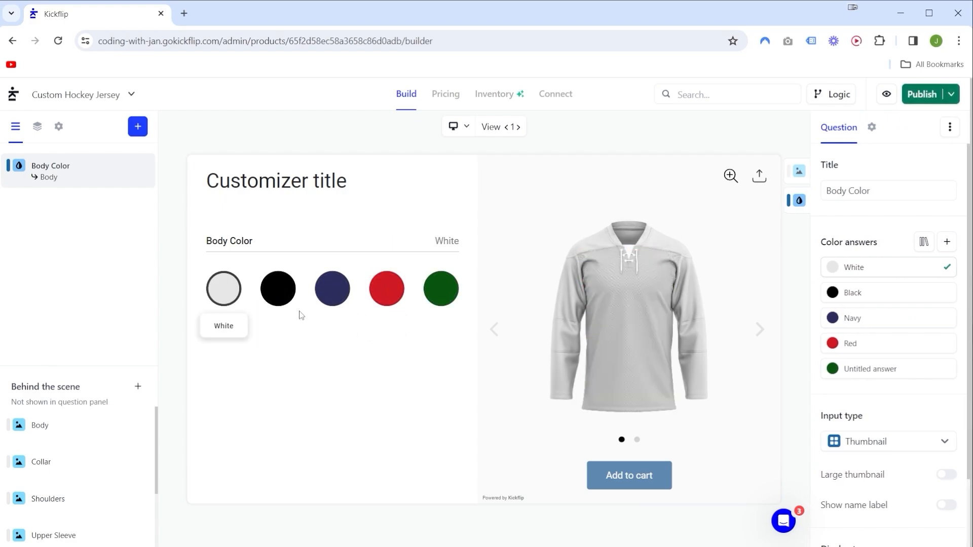
left_click(273, 302)
left_click(331, 289)
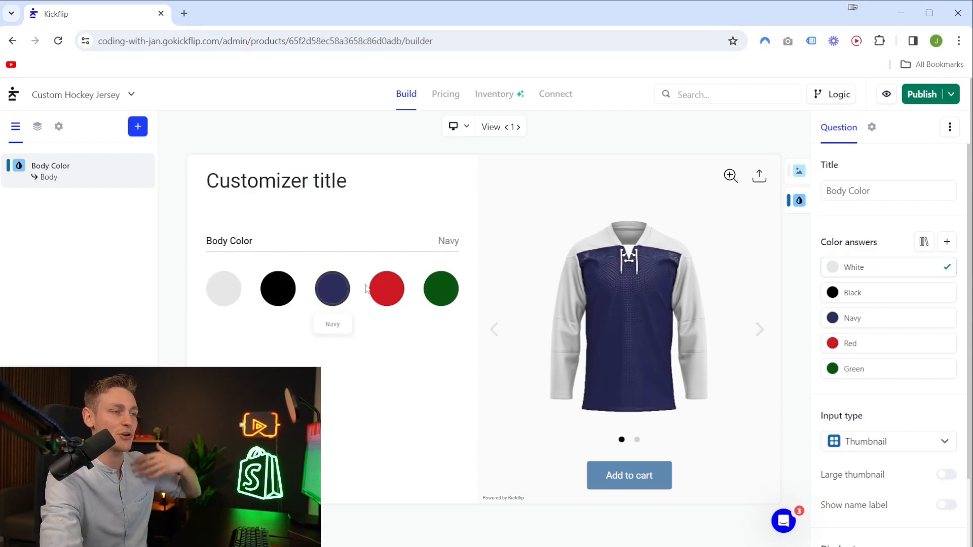
left_click(388, 290)
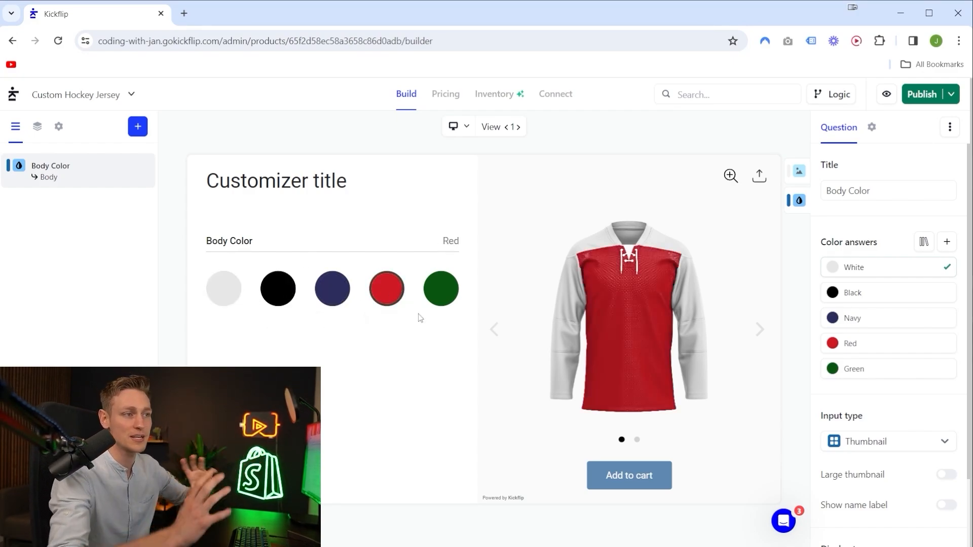
left_click(449, 304)
left_click(387, 289)
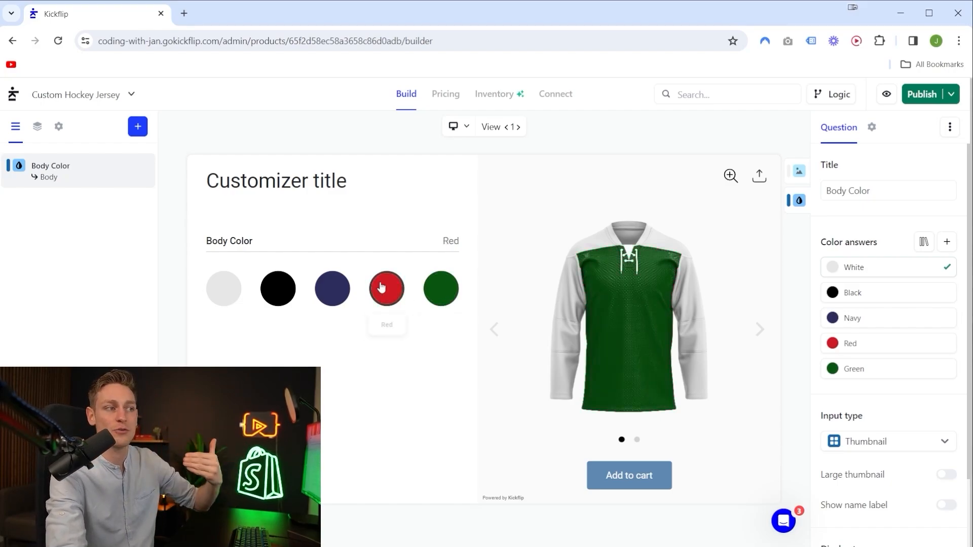
left_click(332, 290)
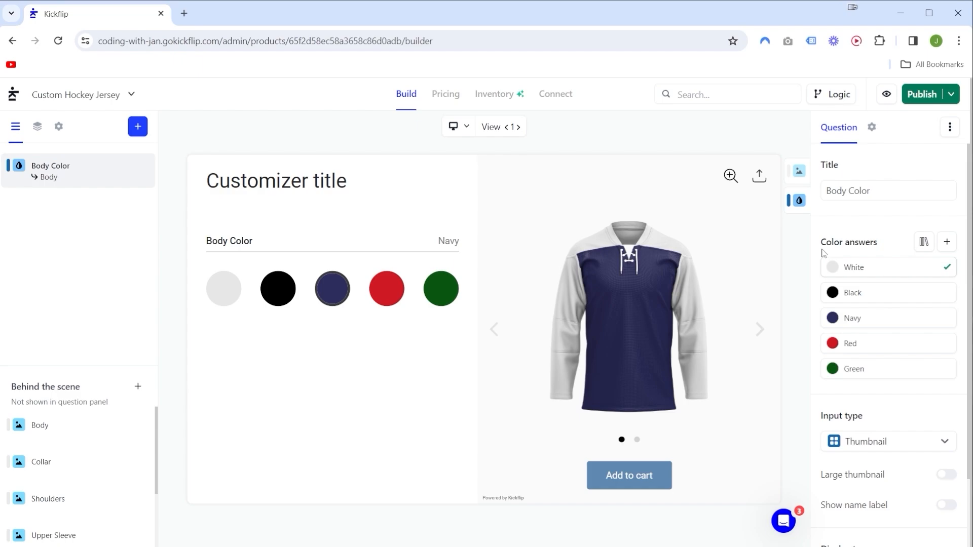
left_click_drag(822, 255, 879, 384)
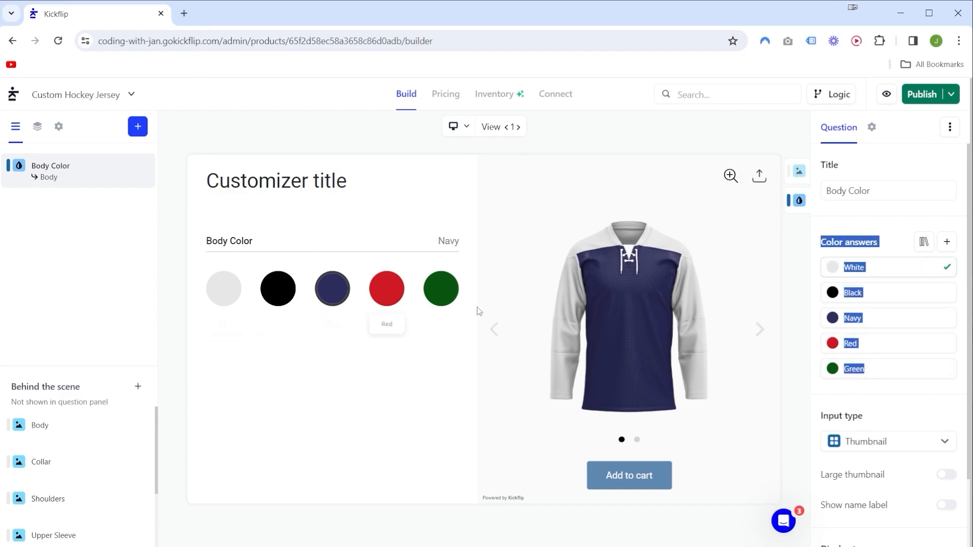
left_click(93, 253)
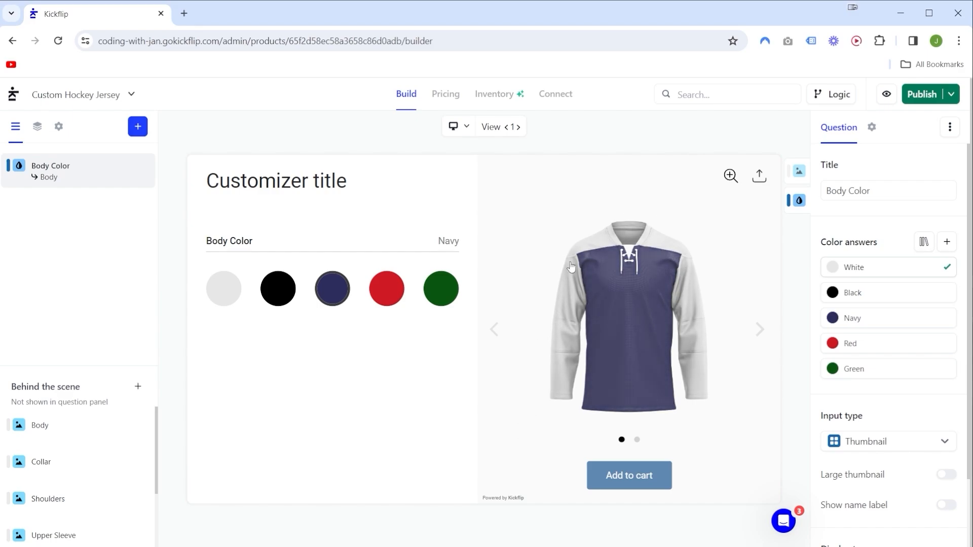
left_click_drag(31, 304, 97, 195)
Create a new question with Thumbnail input and Color display type, titled Collar Color.
left_click(135, 132)
left_click(136, 131)
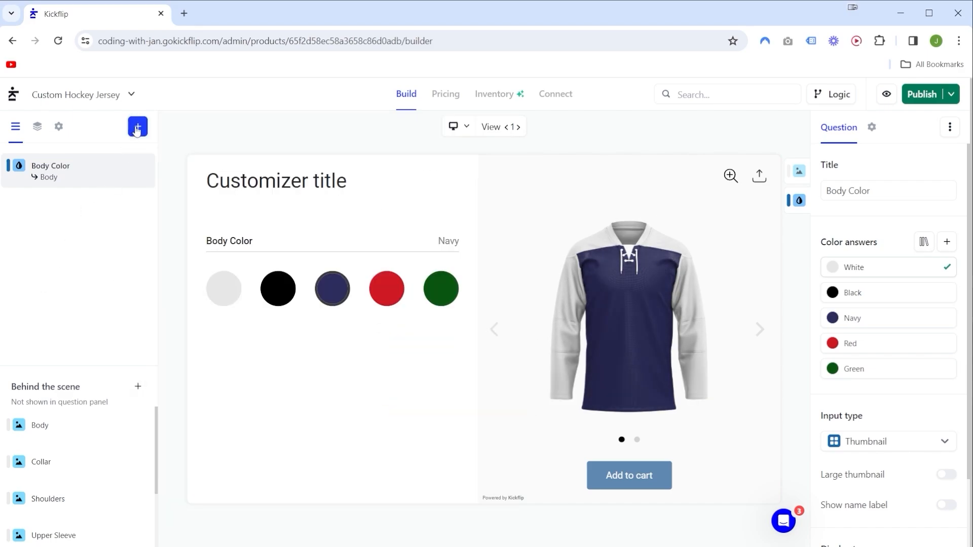
left_click(137, 130)
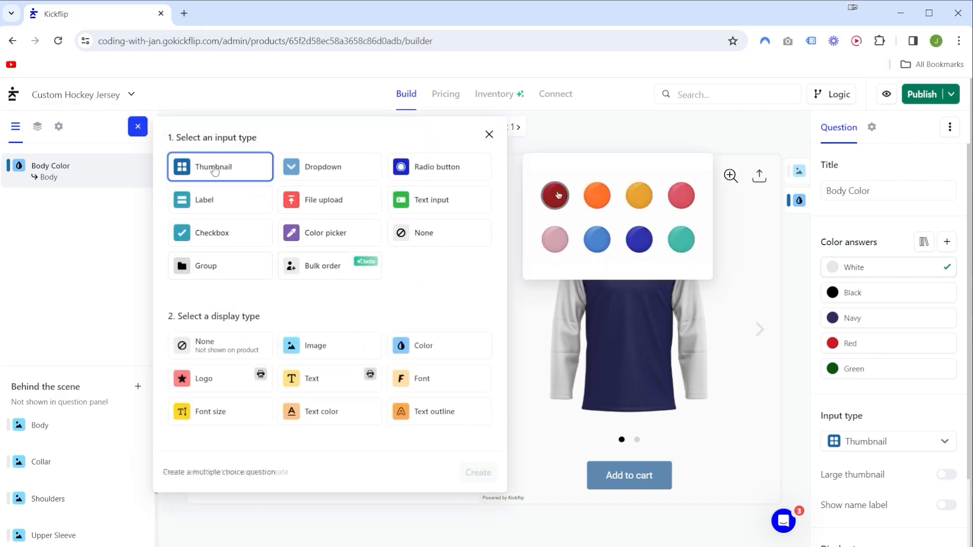
left_click(428, 351)
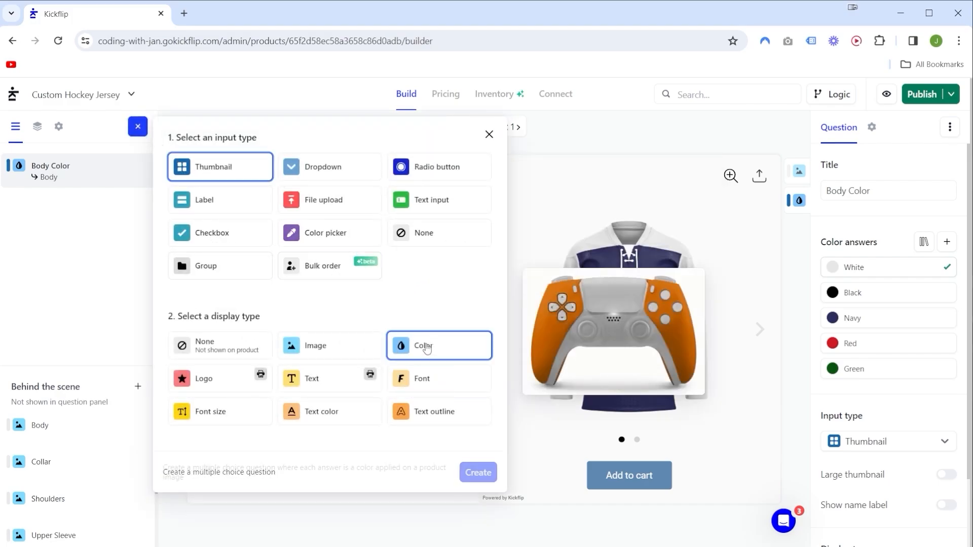
left_click(478, 472)
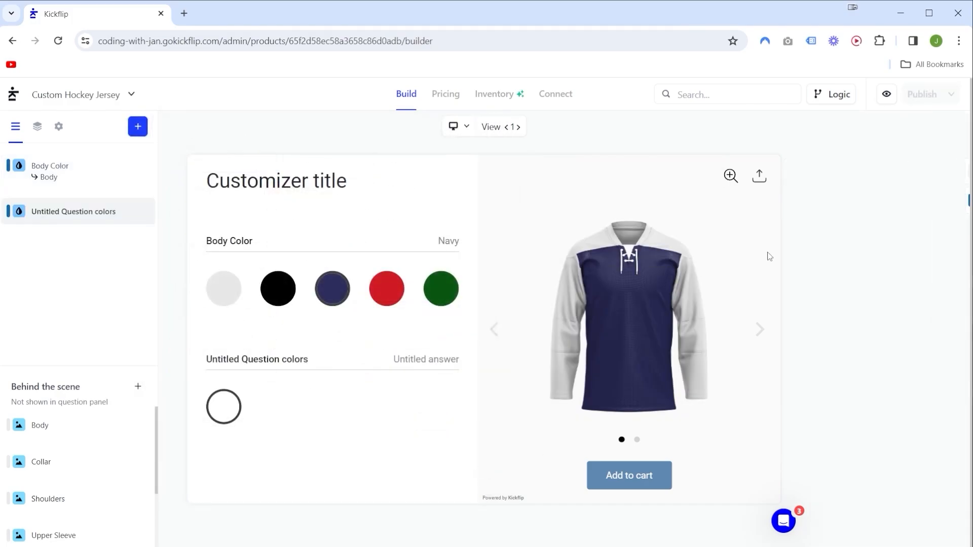
triple_click(903, 191)
type("Collar Color")
triple_click(903, 190)
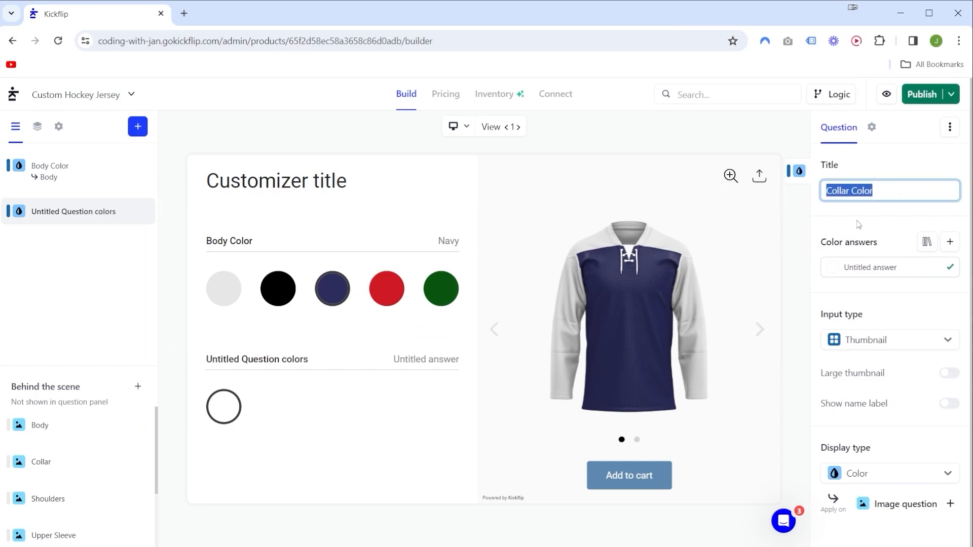
left_click(858, 225)
Import the White, Black, Navy, Red and Green answers into the Collar Color question and delete its untitled answer.
left_click_drag(817, 243, 897, 247)
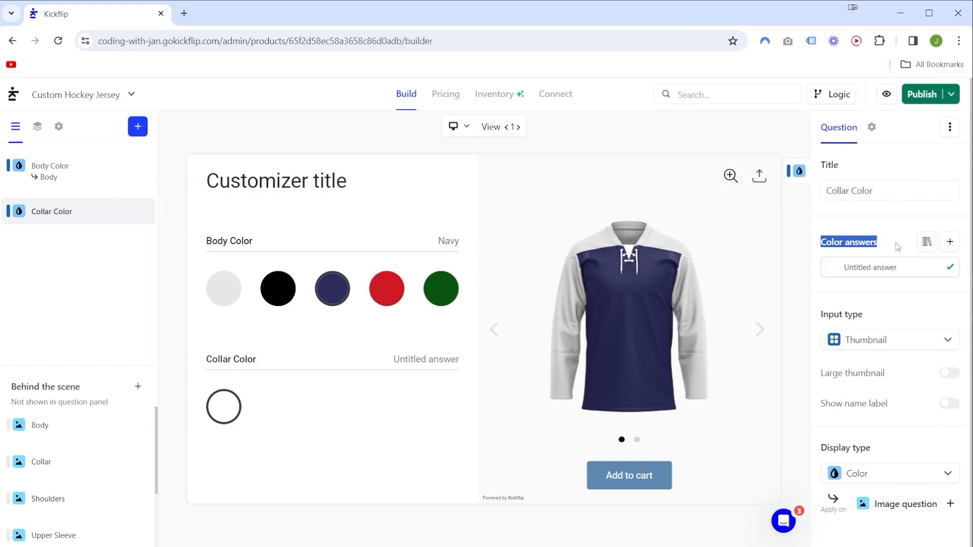
left_click(927, 245)
scroll(871, 282, "down", 5)
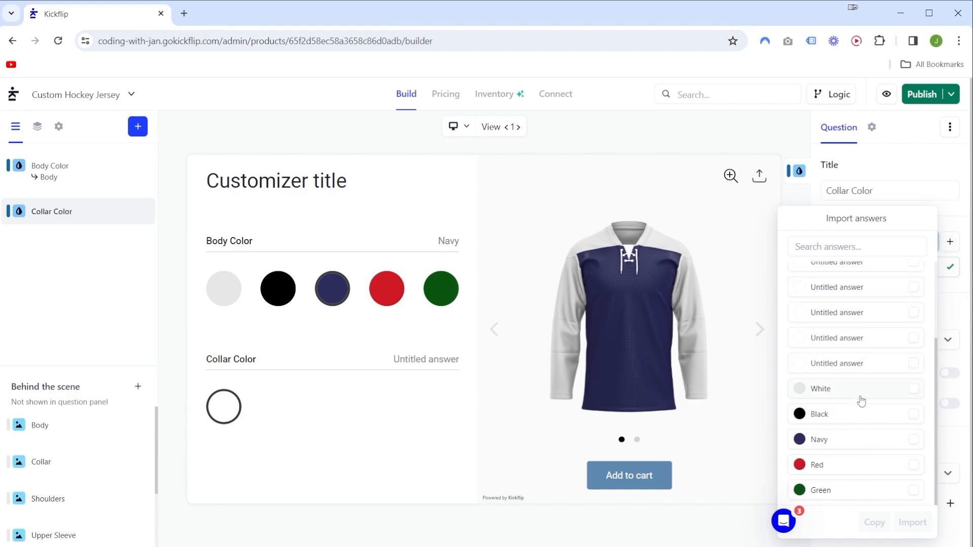
left_click(836, 416)
left_click(830, 444)
left_click(826, 471)
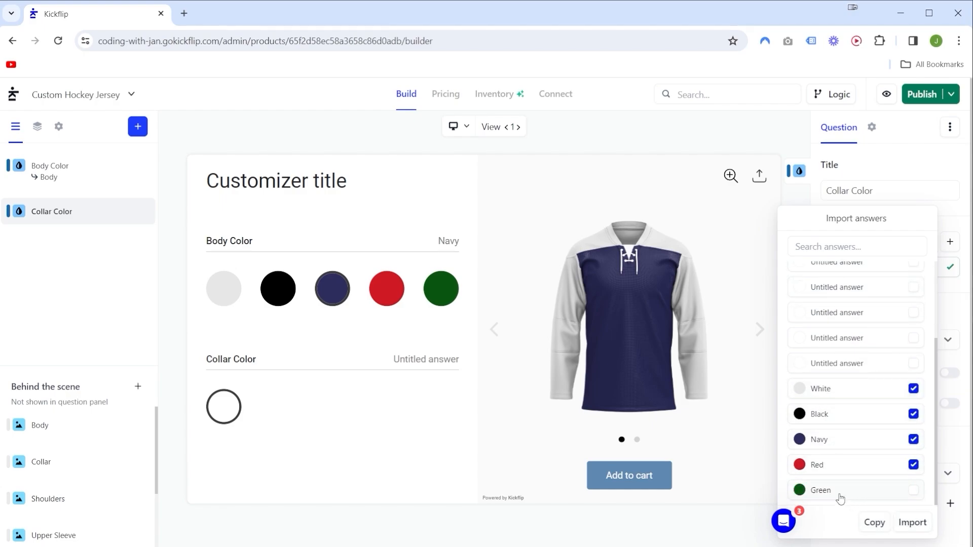
left_click(839, 494)
left_click(912, 523)
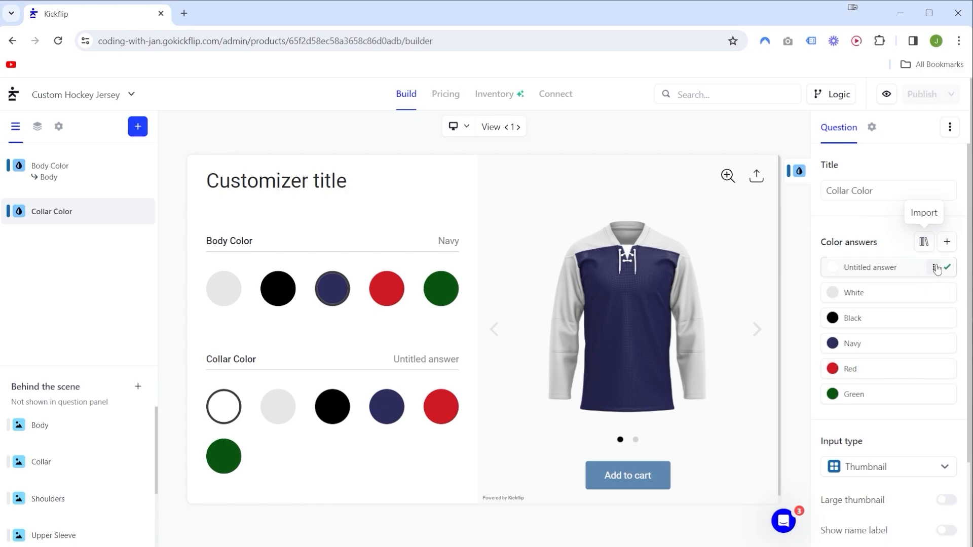
left_click(934, 269)
left_click(856, 315)
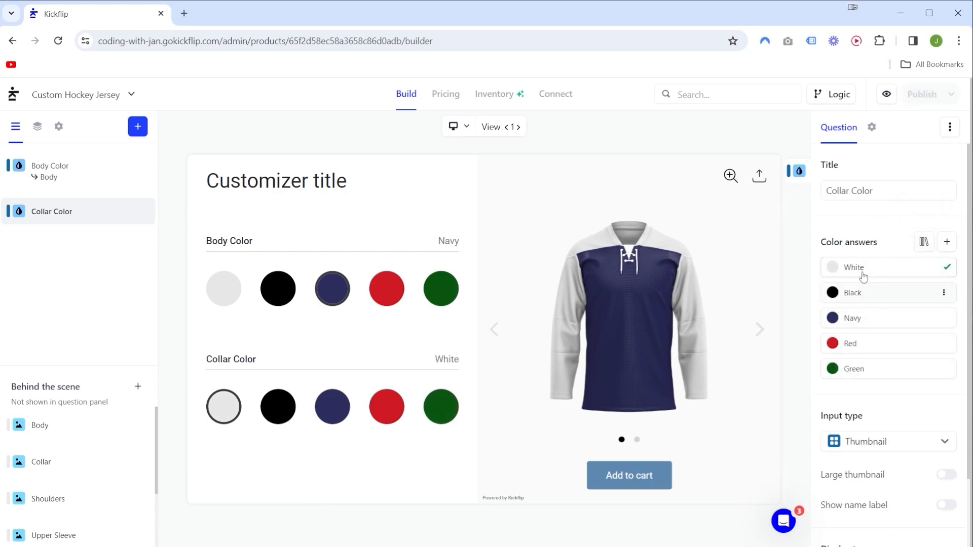
Apply the Collar Color question to the existing Collar image question.
scroll(879, 287, "down", 1)
scroll(879, 287, "down", 1)
left_click_drag(816, 466, 884, 476)
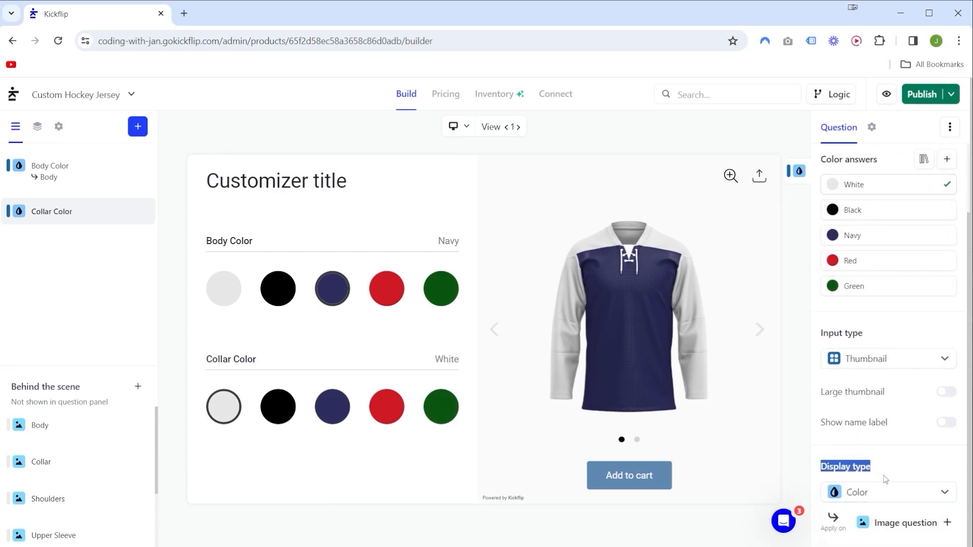
left_click(905, 522)
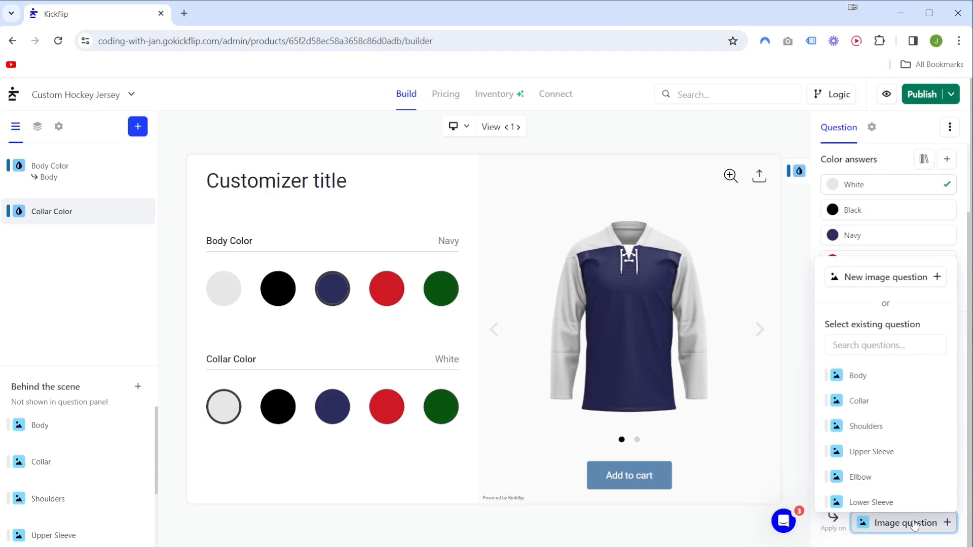
left_click(871, 404)
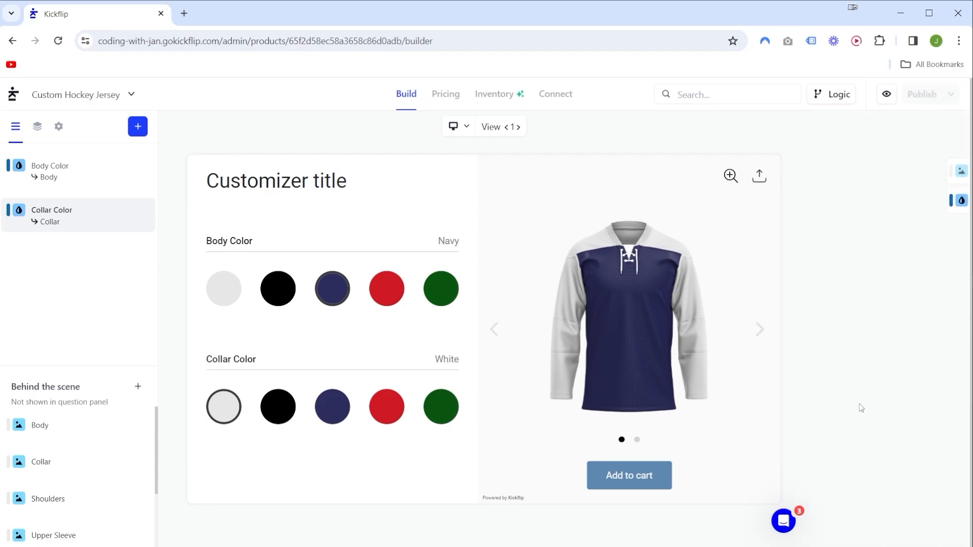
Try the green, red and navy Collar Color answers in the preview and check the jersey collar.
left_click(431, 405)
left_click(397, 415)
left_click(340, 415)
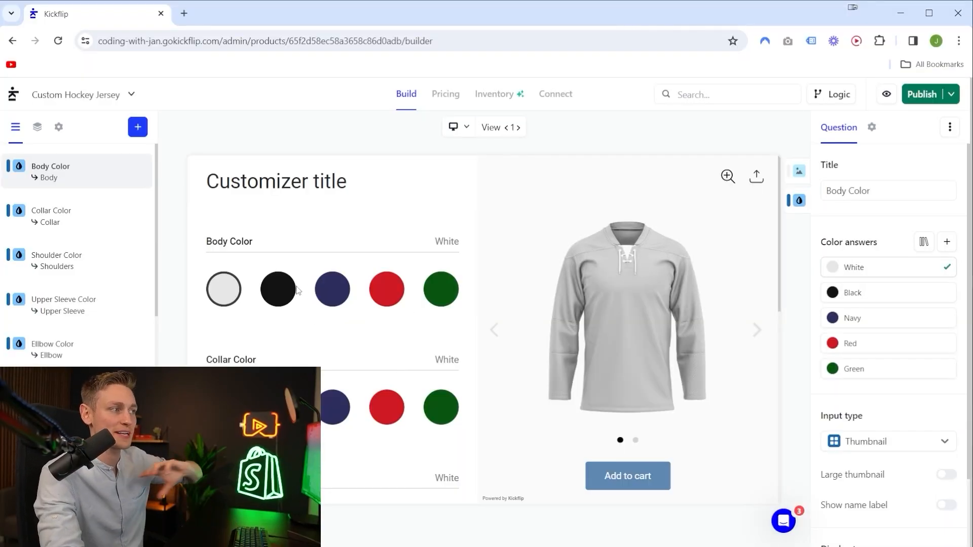
Test the part colors in the preview with Navy collar, Red shoulders, and Navy upper sleeves, elbows and lower sleeves.
scroll(319, 233, "down", 1)
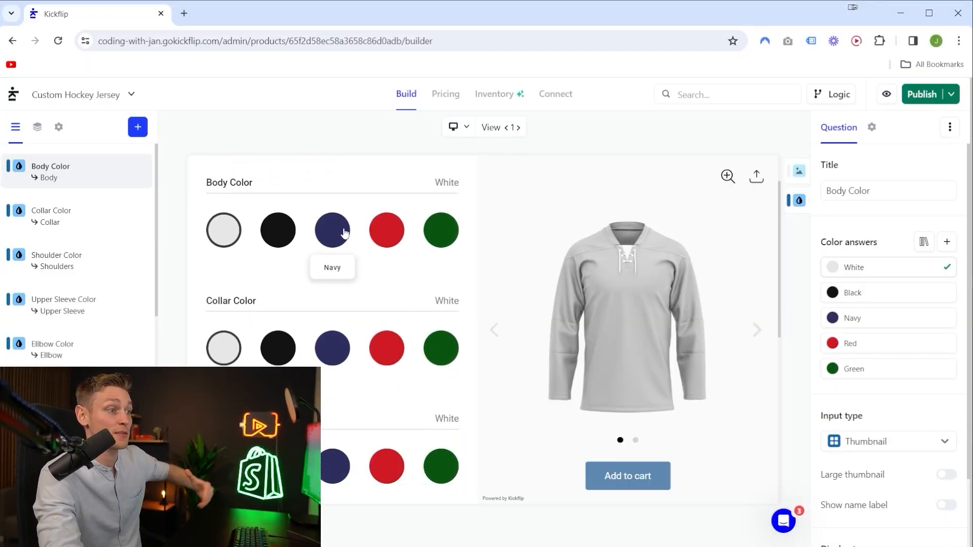
left_click(335, 355)
scroll(388, 413, "down", 1)
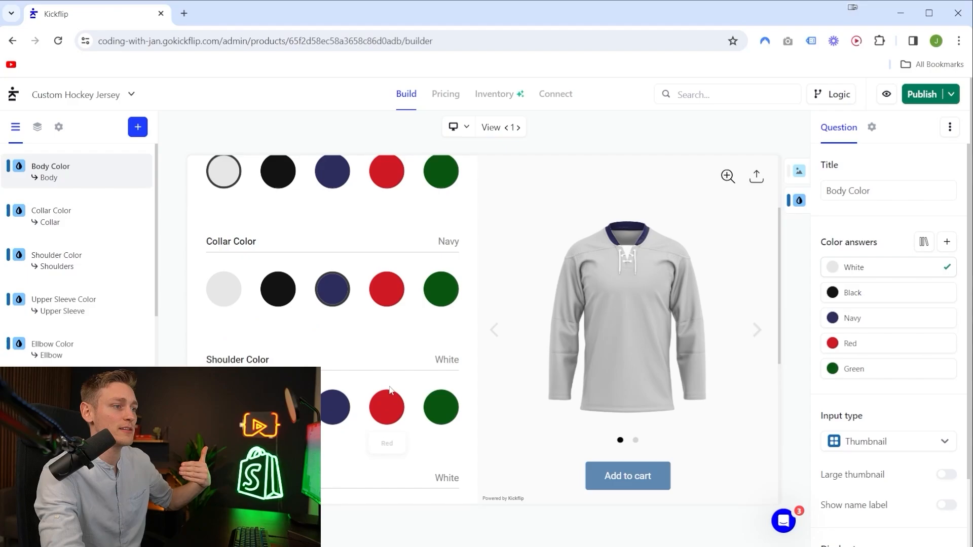
left_click(390, 416)
scroll(424, 323, "down", 2)
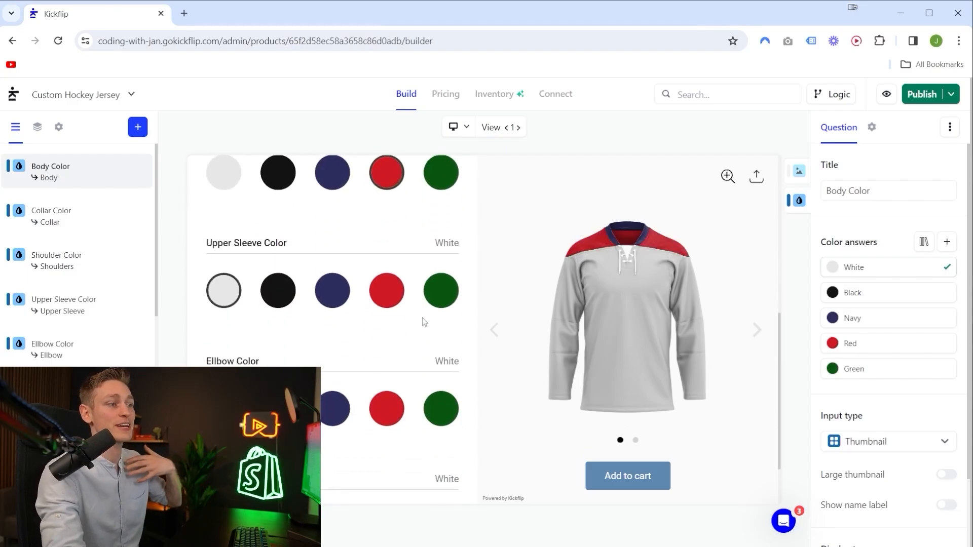
left_click(334, 296)
scroll(333, 314, "down", 1)
left_click(333, 328)
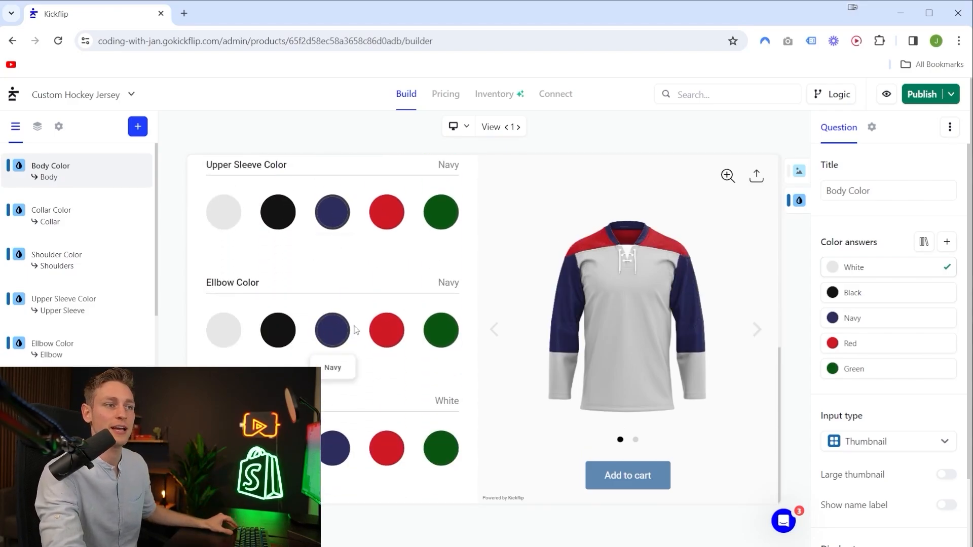
left_click(332, 449)
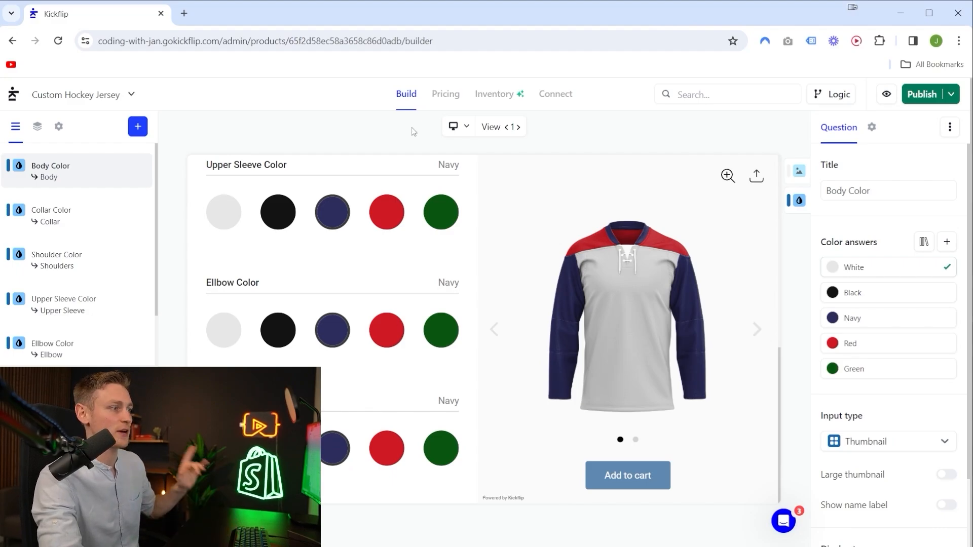
Switch the preview to product-only mode and compare the Laces and Normal image answers of the Collar question.
left_click(466, 129)
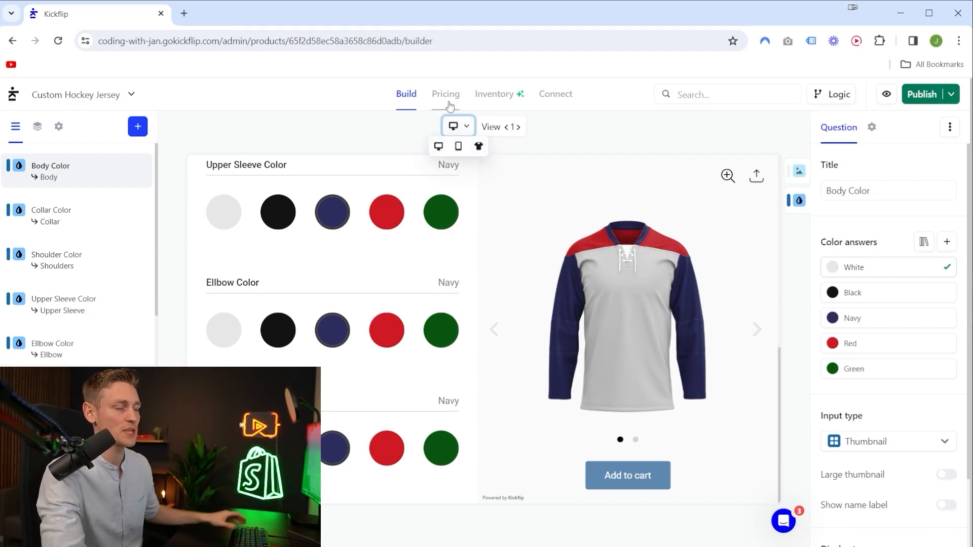
left_click(478, 147)
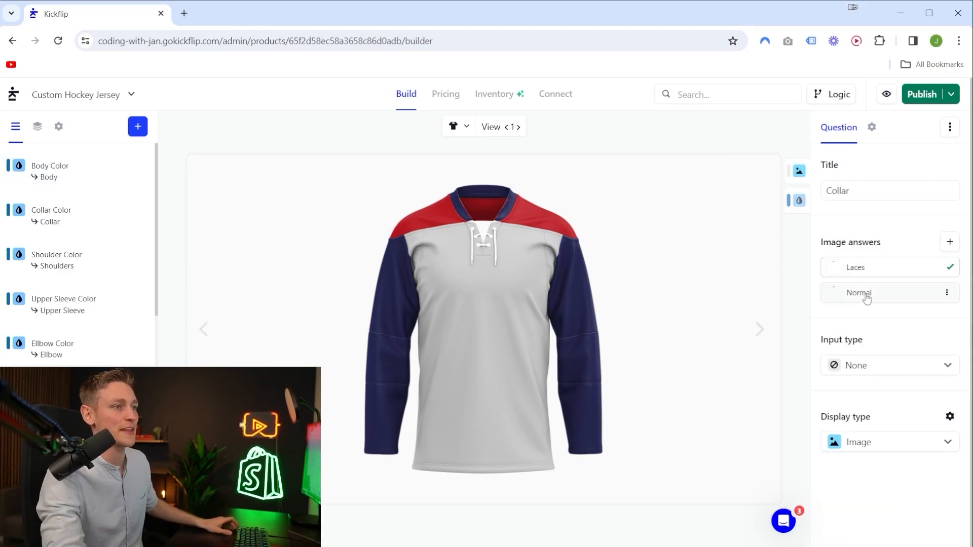
left_click(867, 299)
left_click(867, 270)
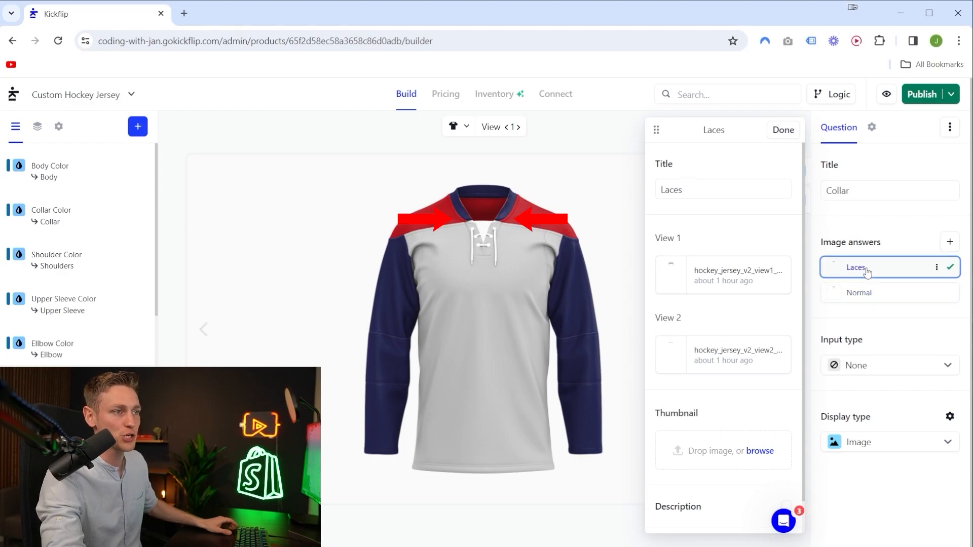
left_click(863, 299)
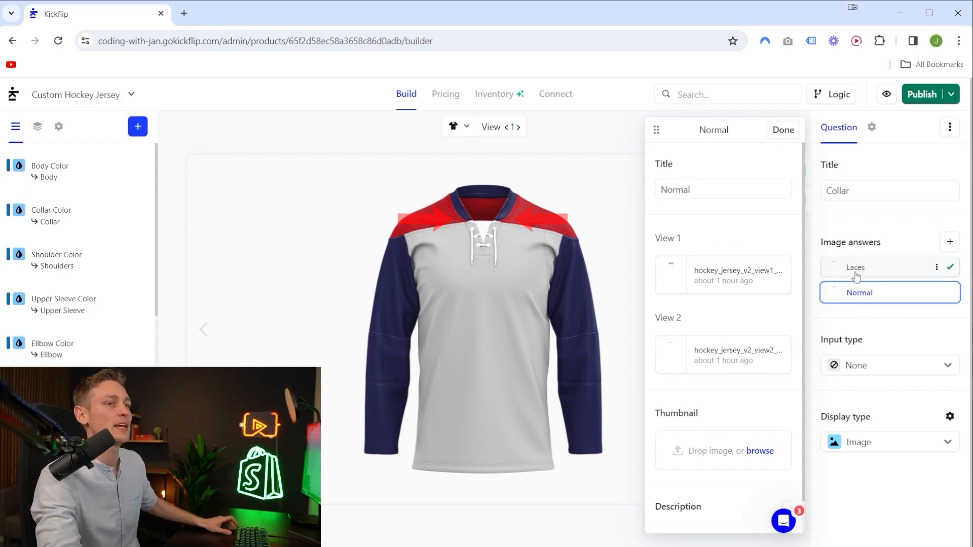
left_click(858, 274)
left_click(852, 298)
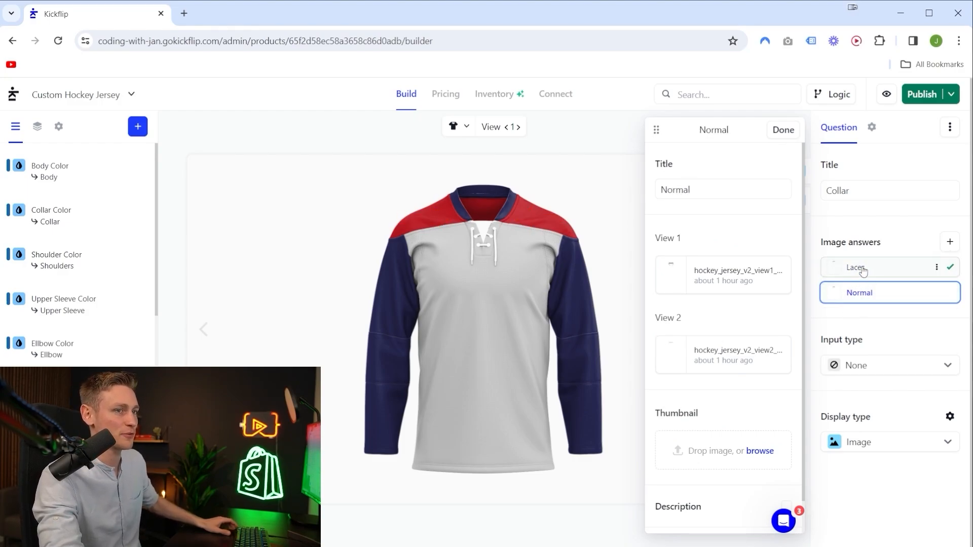
left_click(863, 270)
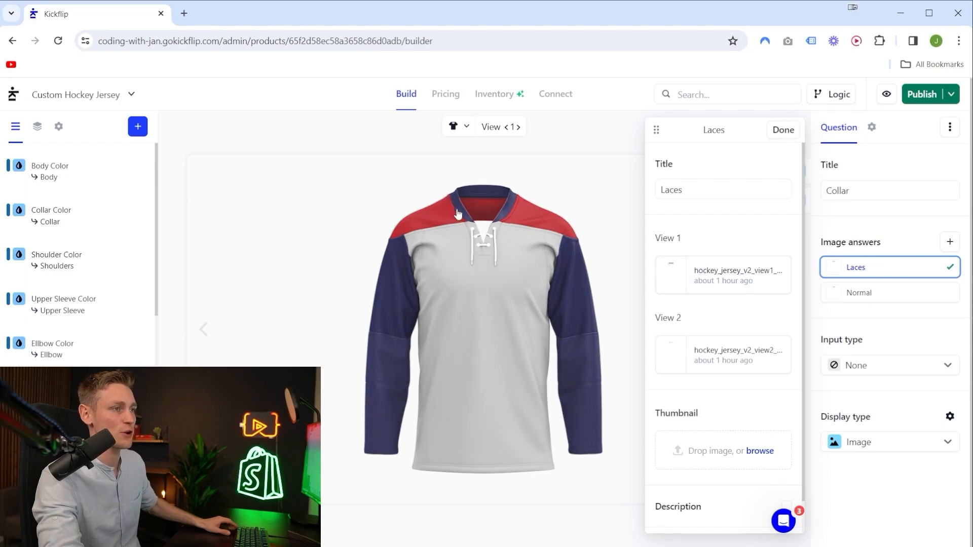
left_click(864, 301)
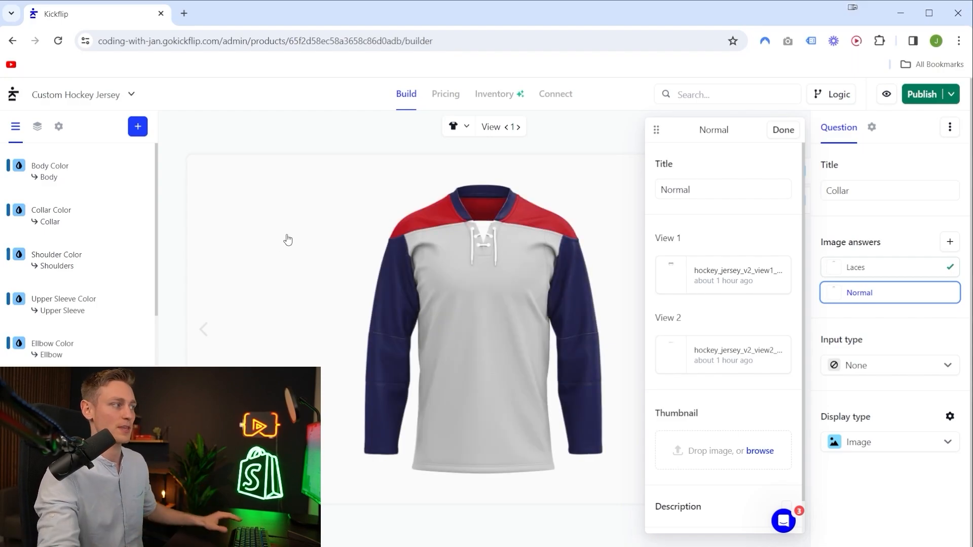
Set the Collar image question's input type to Thumbnail and move the question above Body Color in the question list.
left_click(43, 471)
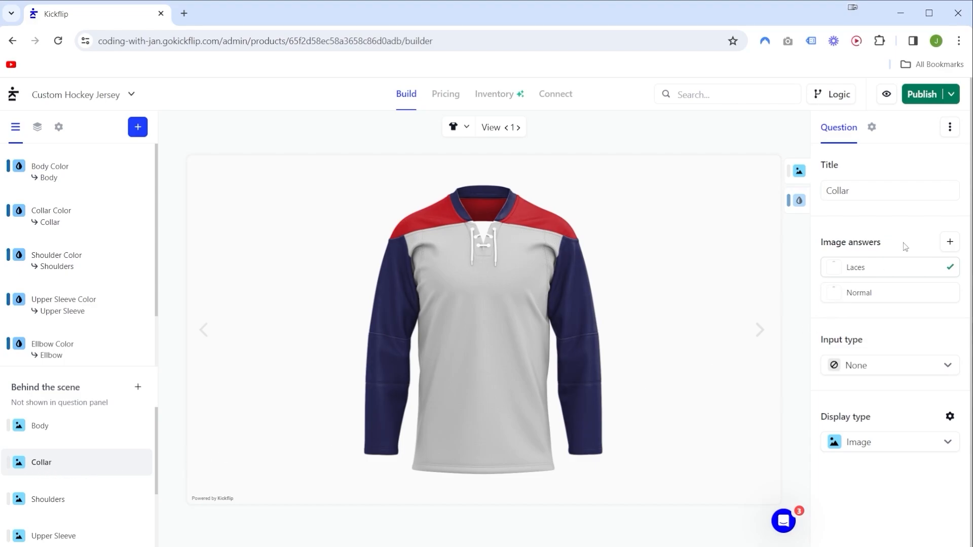
left_click(873, 363)
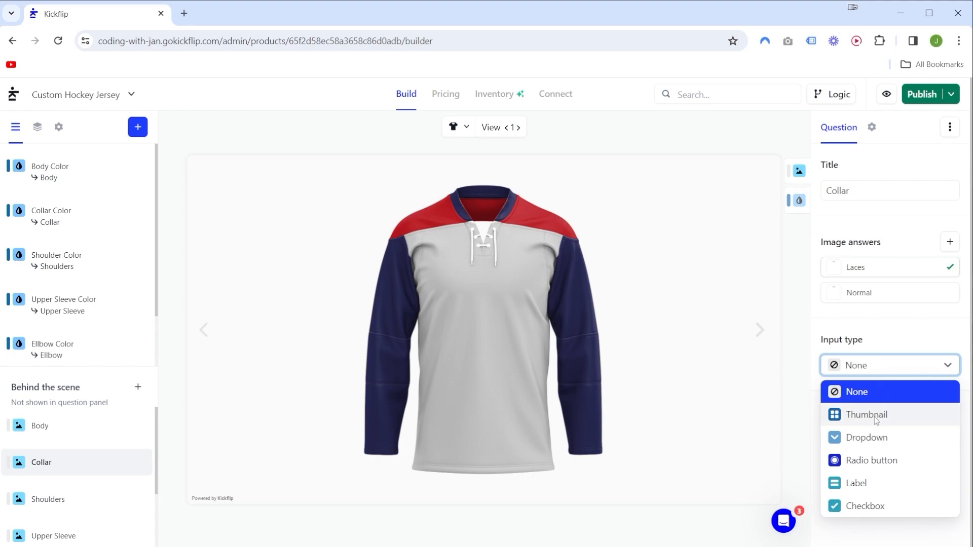
left_click(876, 416)
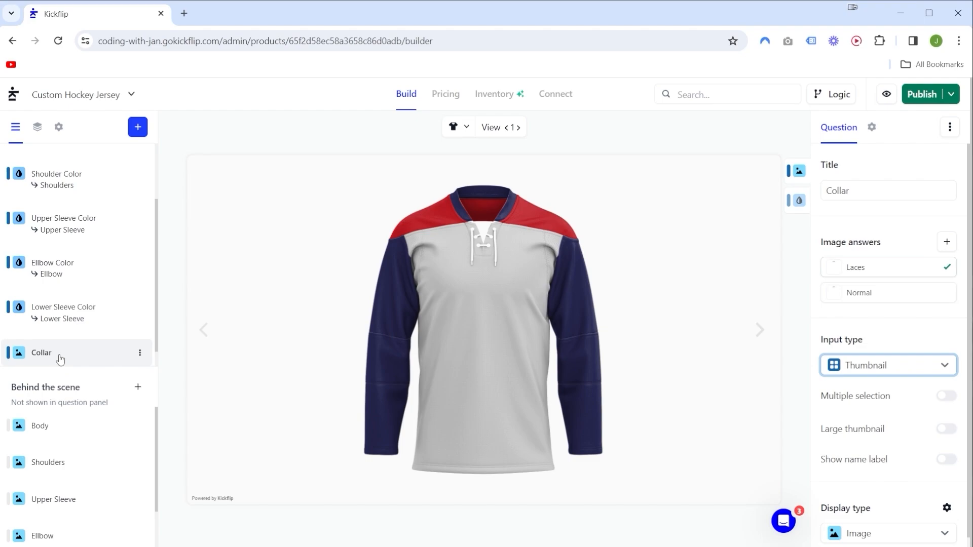
left_click_drag(60, 358, 55, 171)
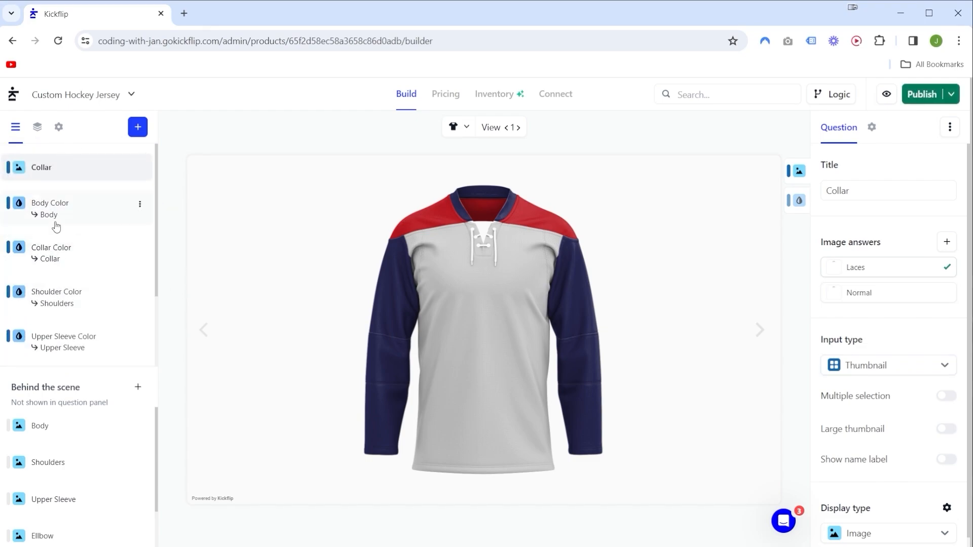
Return the preview to desktop mode and try the Laces and Normal collar answers, ending on Laces.
left_click(456, 127)
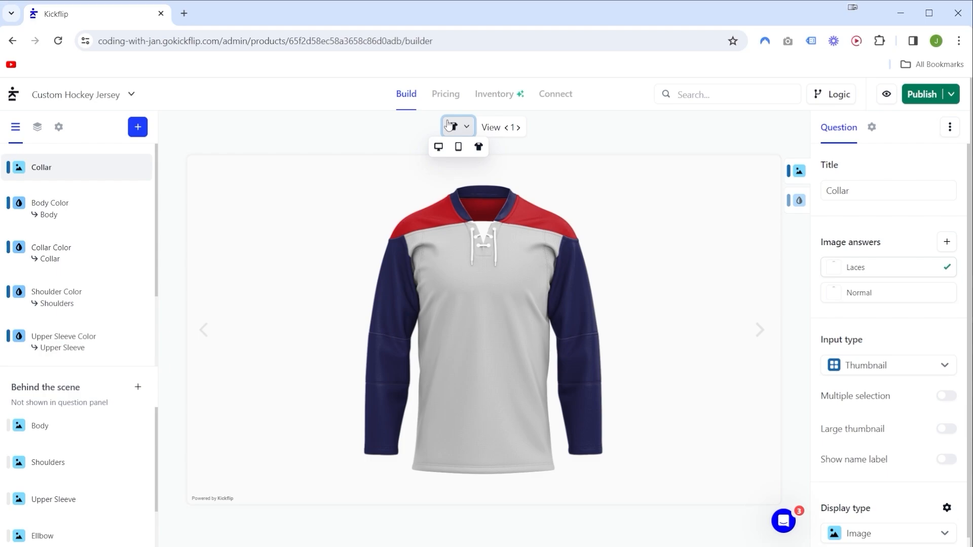
left_click(437, 148)
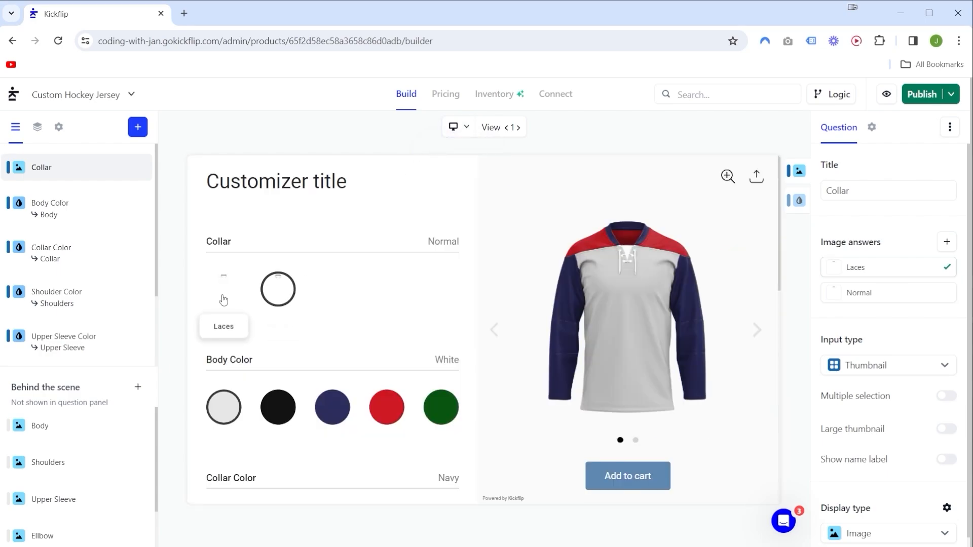
left_click(224, 296)
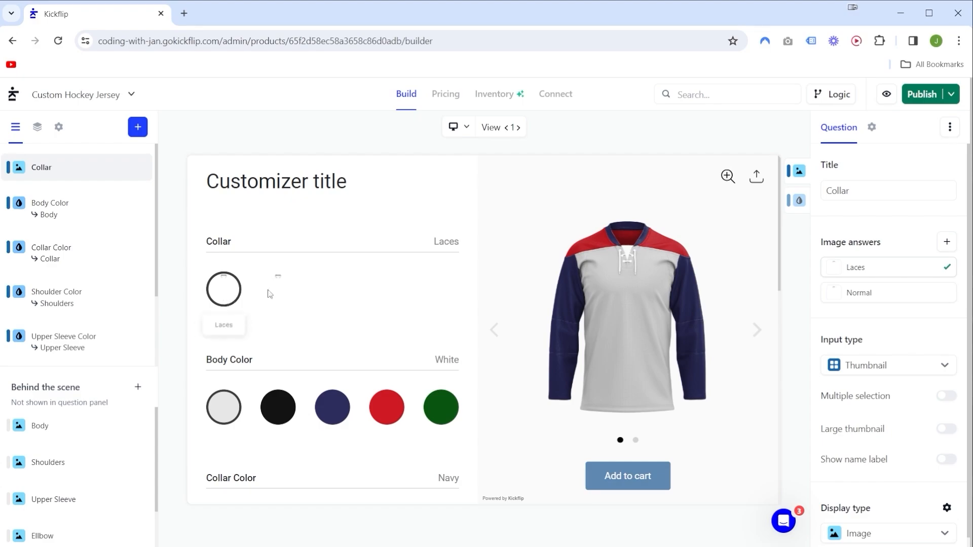
left_click(278, 293)
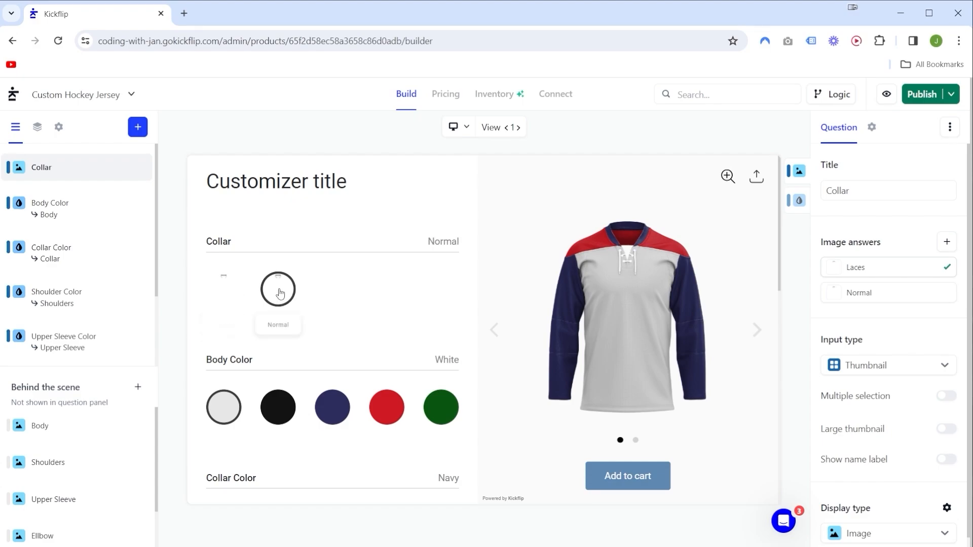
left_click(230, 303)
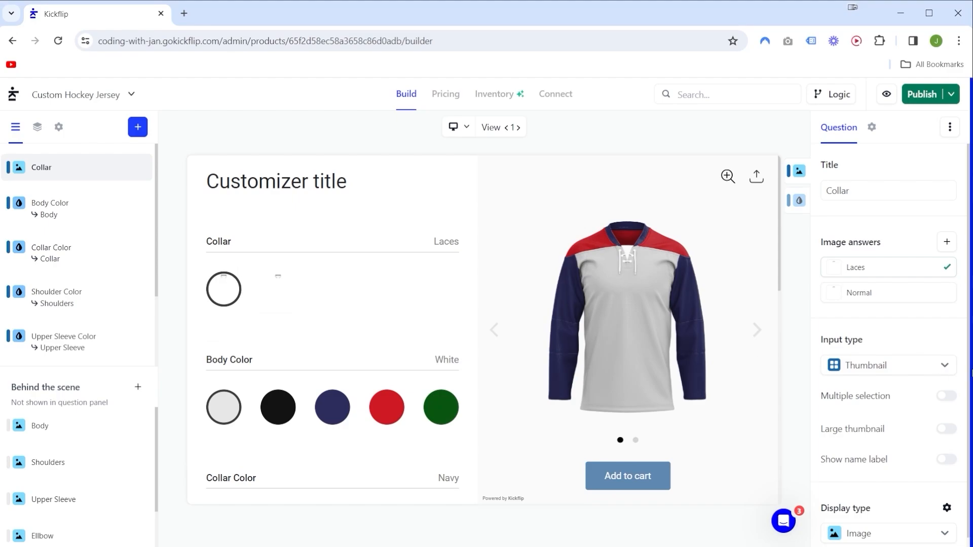
Enable large thumbnails for the Collar question and add custom thumbnail images to its Laces and Normal answers.
scroll(896, 337, "down", 1)
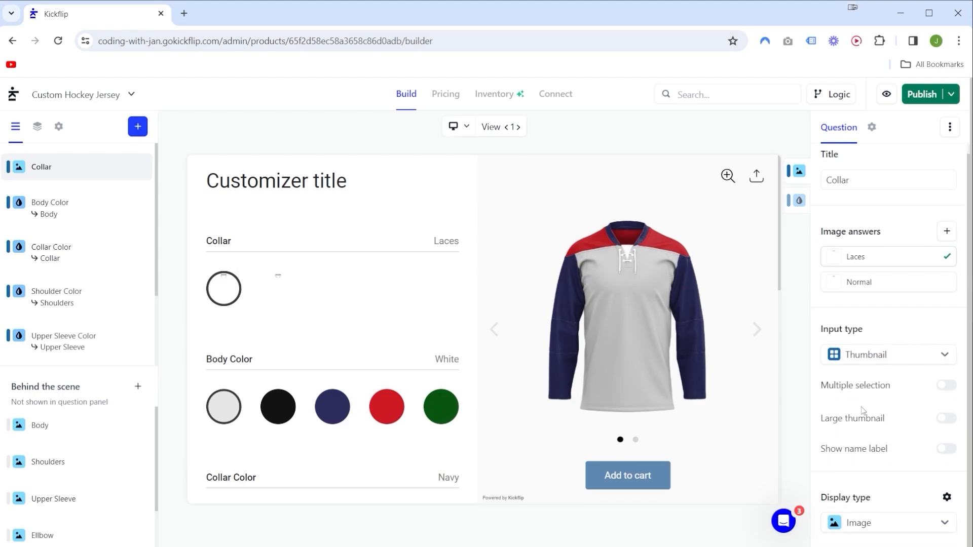
left_click(945, 418)
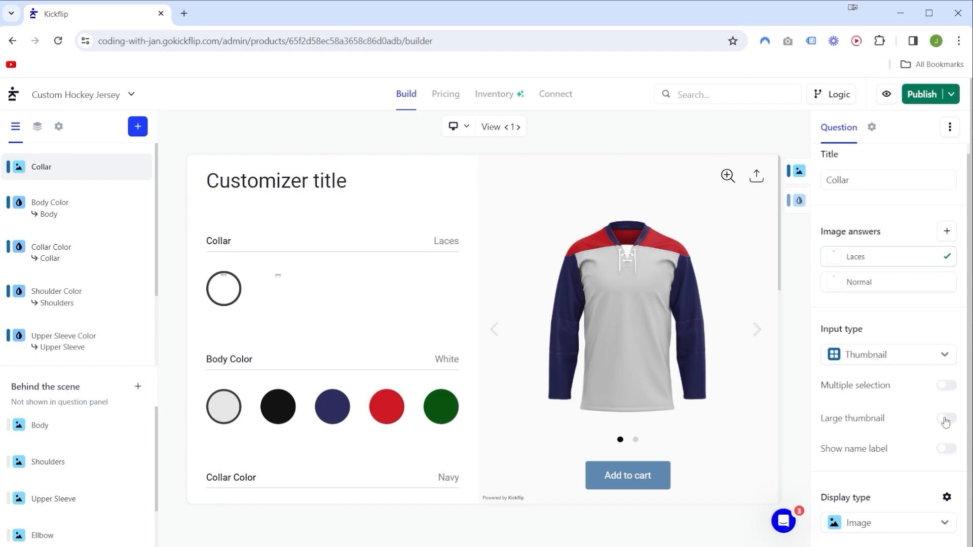
left_click(864, 258)
left_click_drag(782, 243, 709, 420)
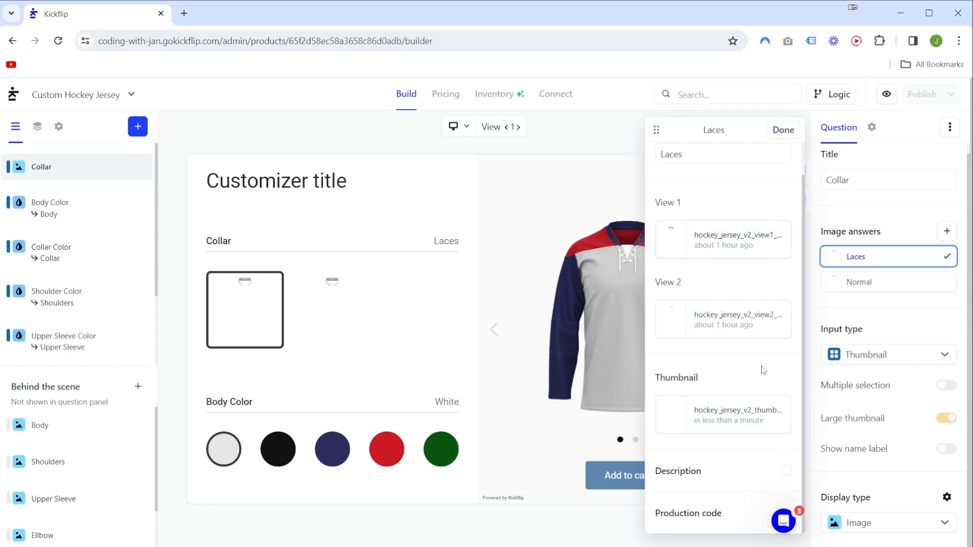
left_click(862, 281)
left_click_drag(256, 372, 706, 469)
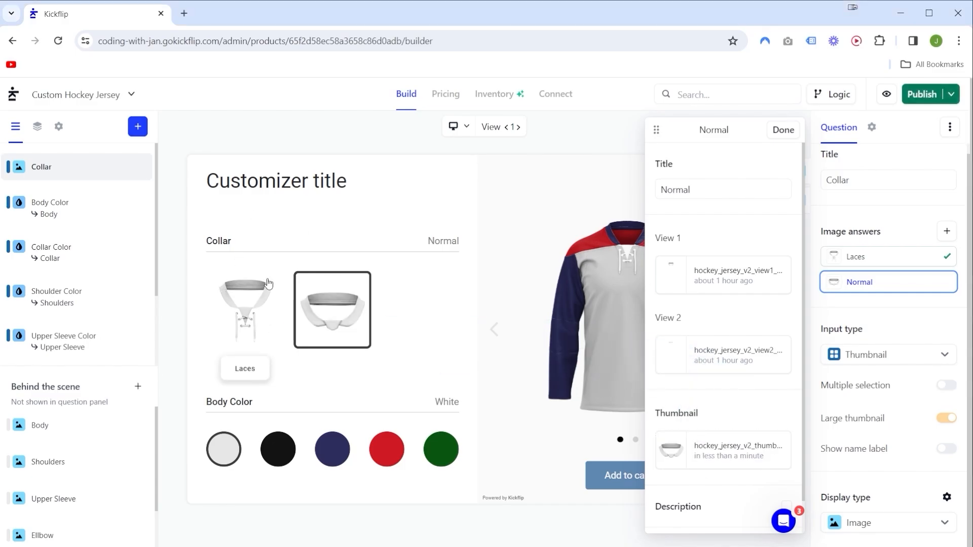
Compare the Laces and Normal collar thumbnails in the preview, ending on Normal.
left_click(260, 314)
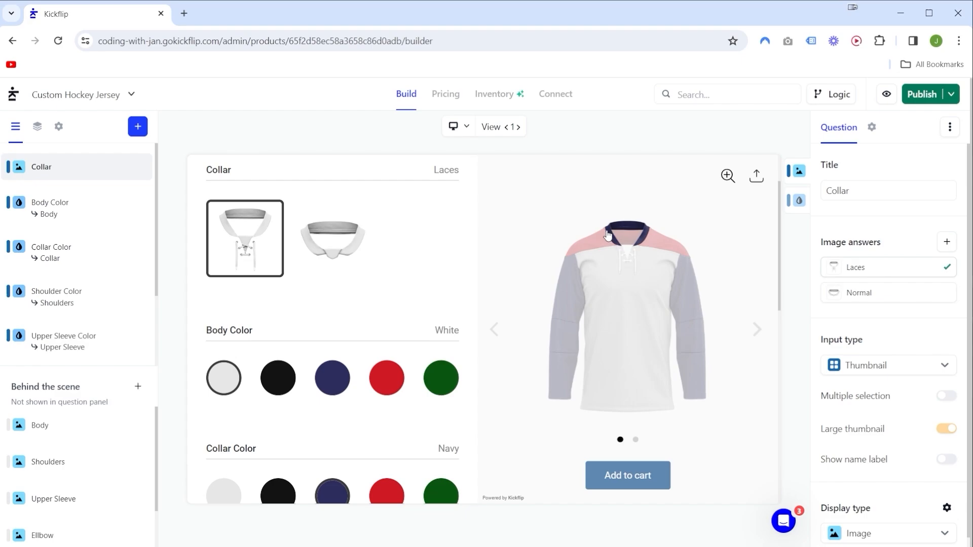
left_click(319, 246)
left_click(240, 249)
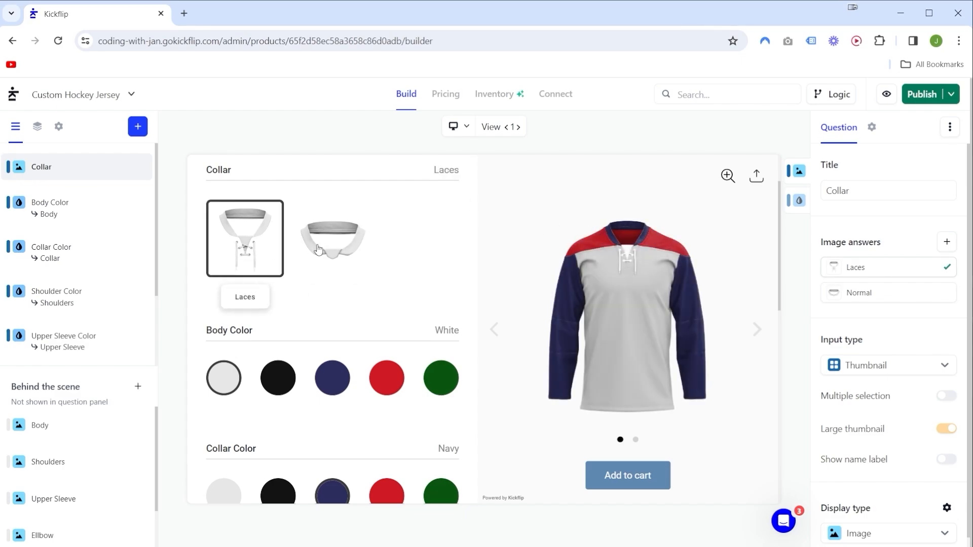
left_click(357, 252)
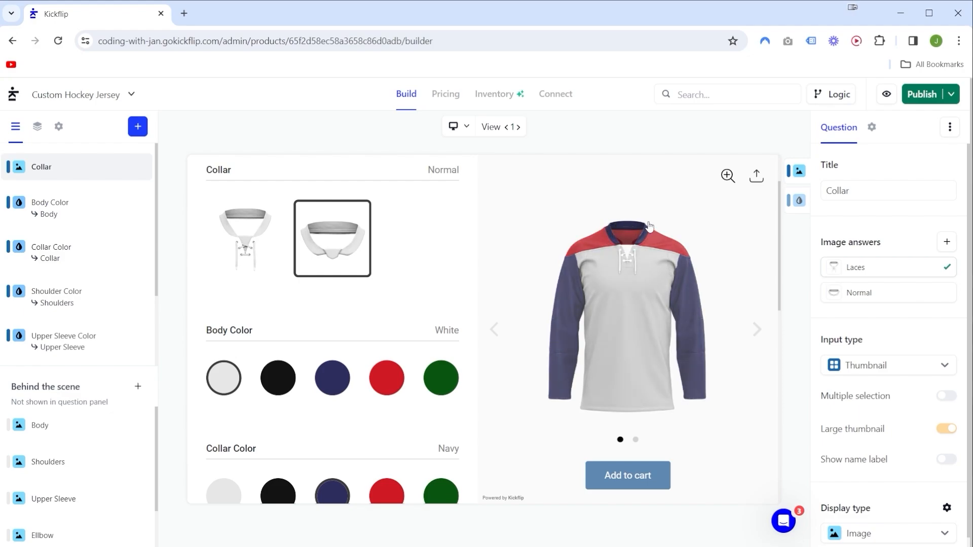
left_click(254, 247)
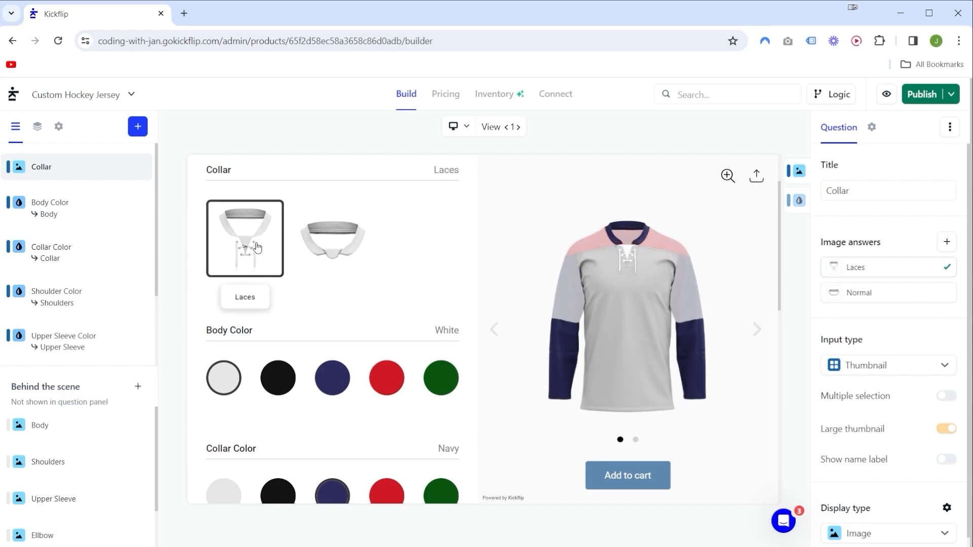
left_click(334, 246)
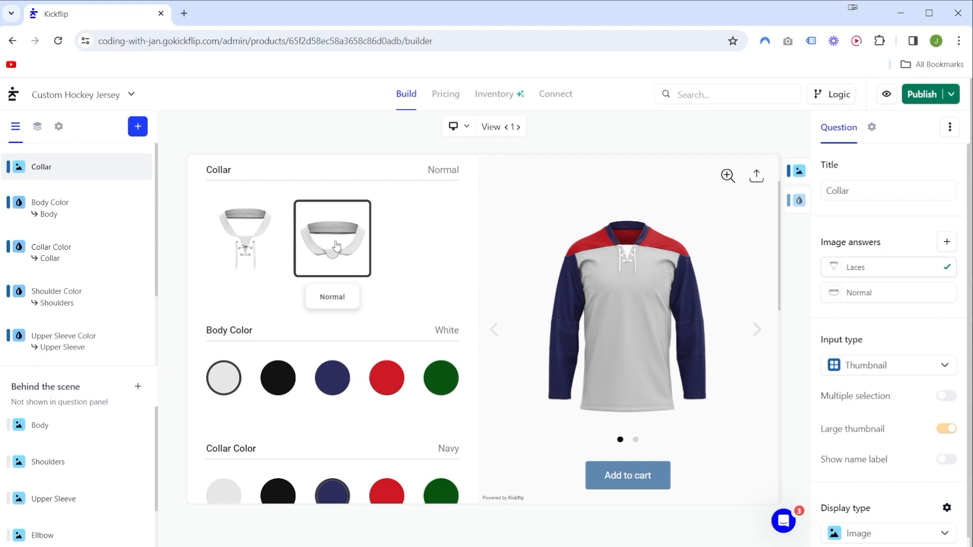
left_click(254, 243)
left_click(327, 245)
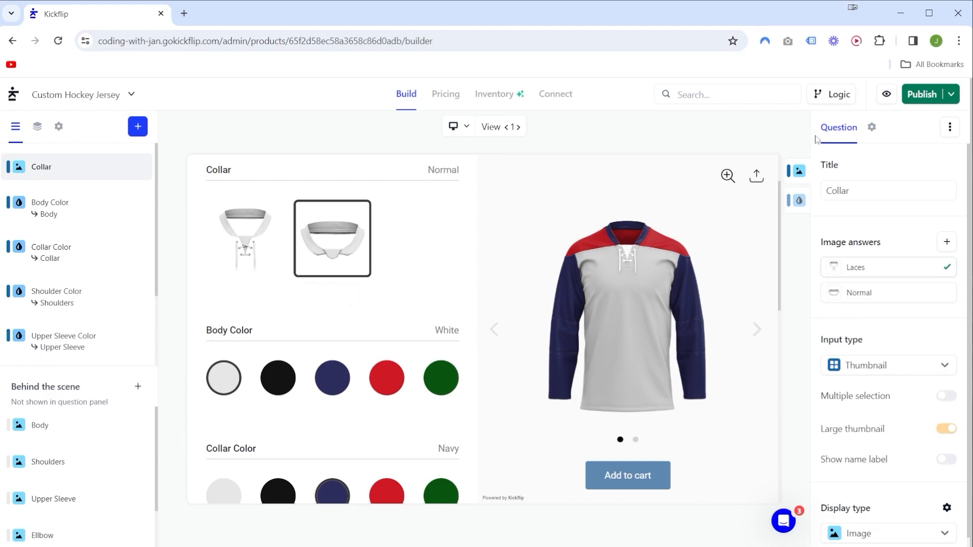
Start a logic rule whose condition is that Collar is Laces.
left_click(831, 96)
left_click(395, 388)
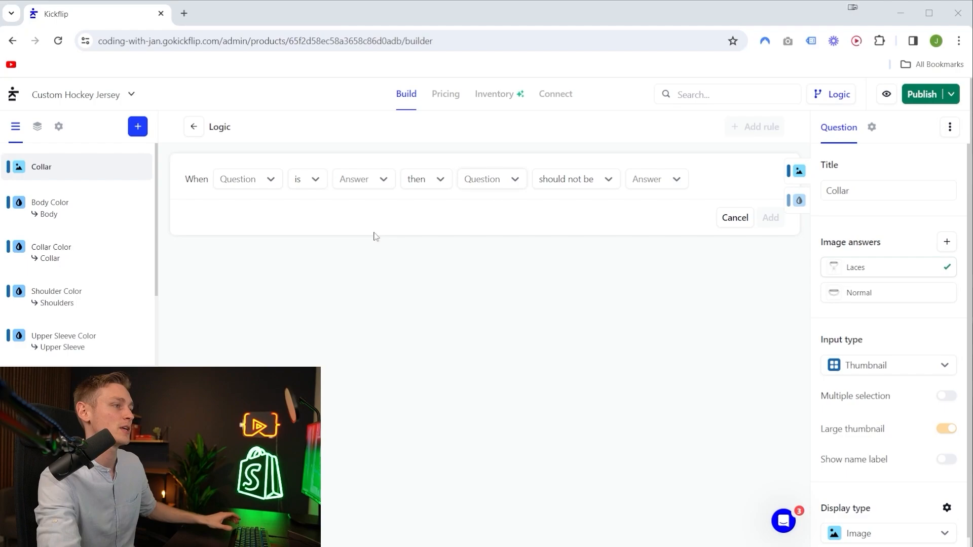
left_click(241, 179)
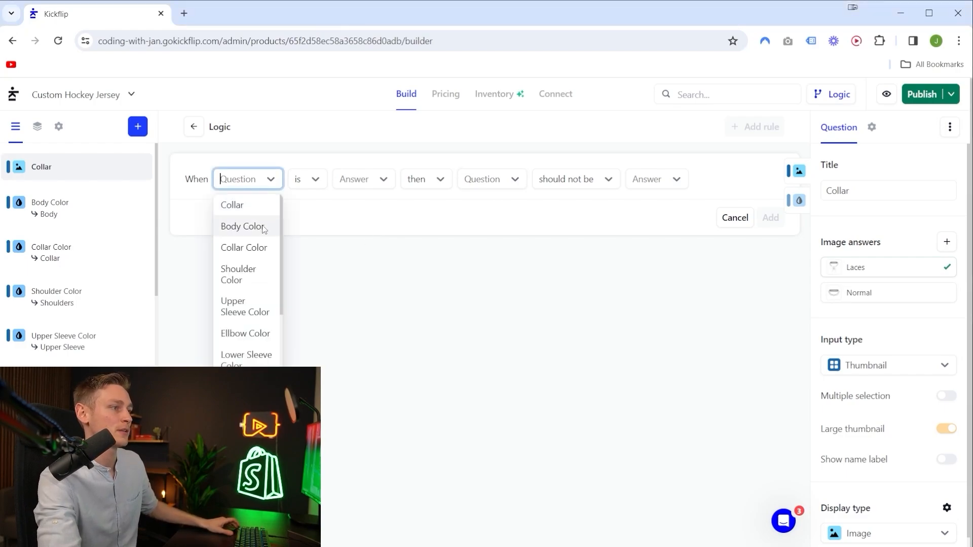
left_click(247, 210)
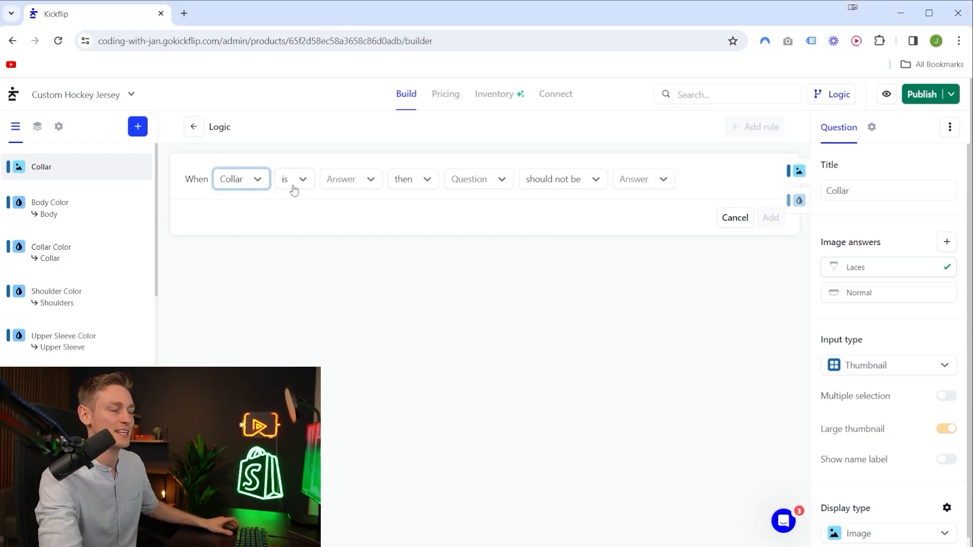
left_click(343, 184)
left_click(363, 206)
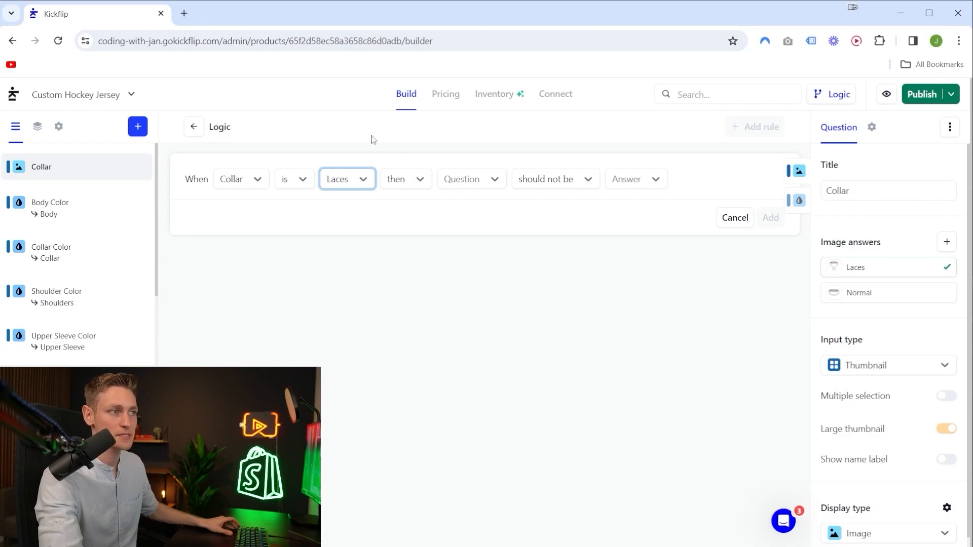
Complete the rule so that Body should be Lace Up, and add it.
left_click(462, 180)
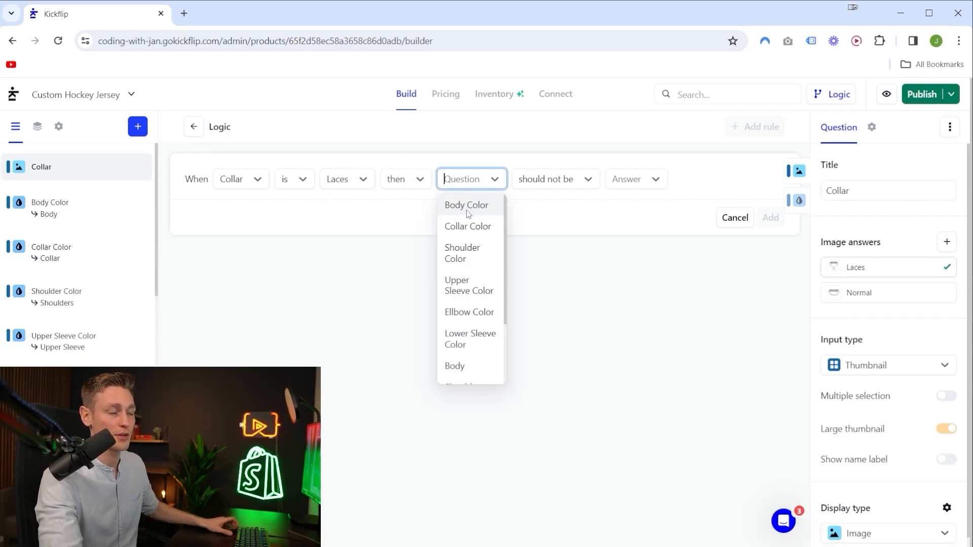
scroll(468, 223, "down", 2)
left_click(455, 277)
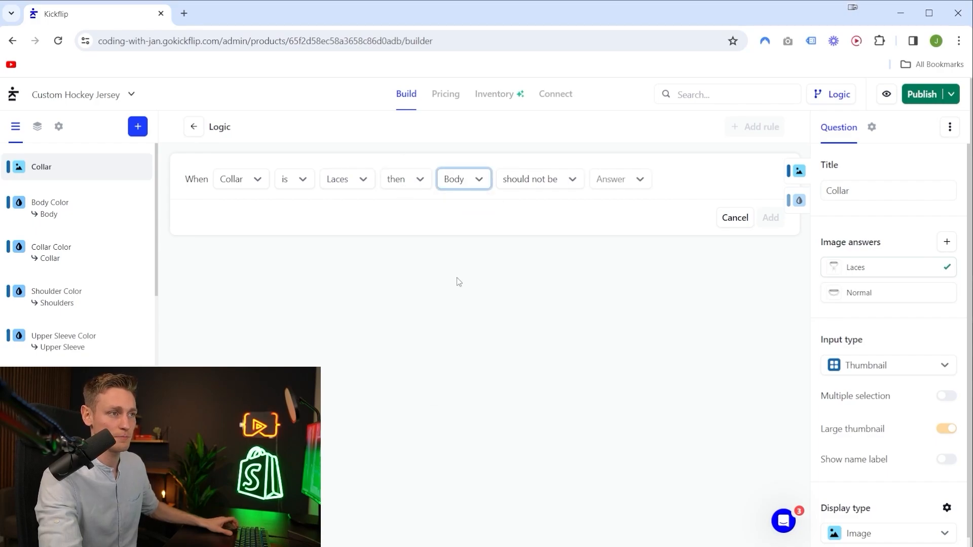
left_click(526, 186)
left_click(526, 203)
left_click(592, 186)
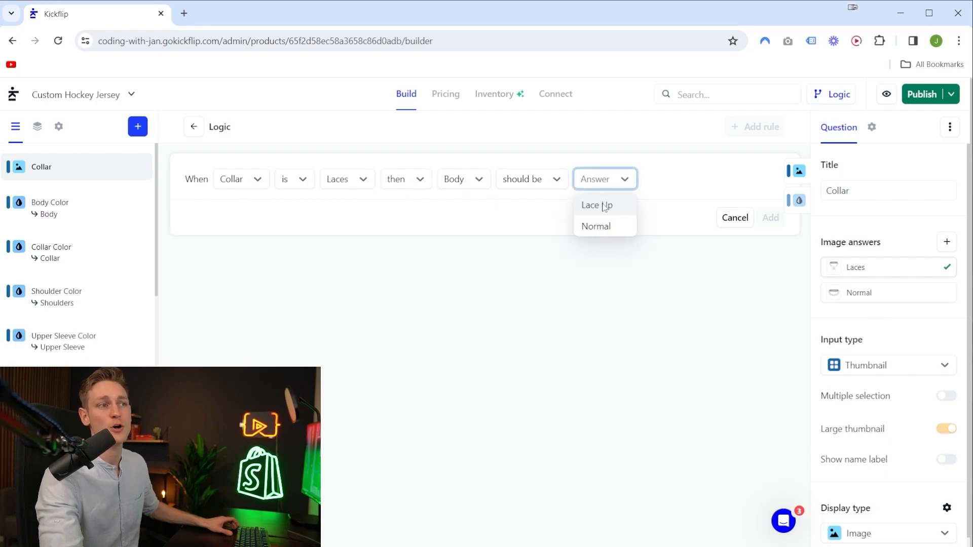
left_click(598, 206)
left_click(769, 218)
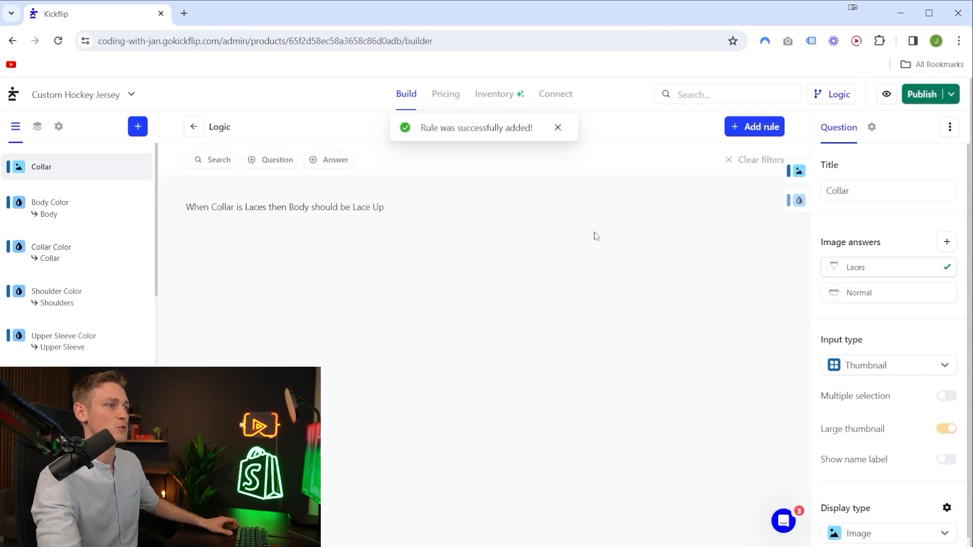
left_click_drag(186, 207, 456, 220)
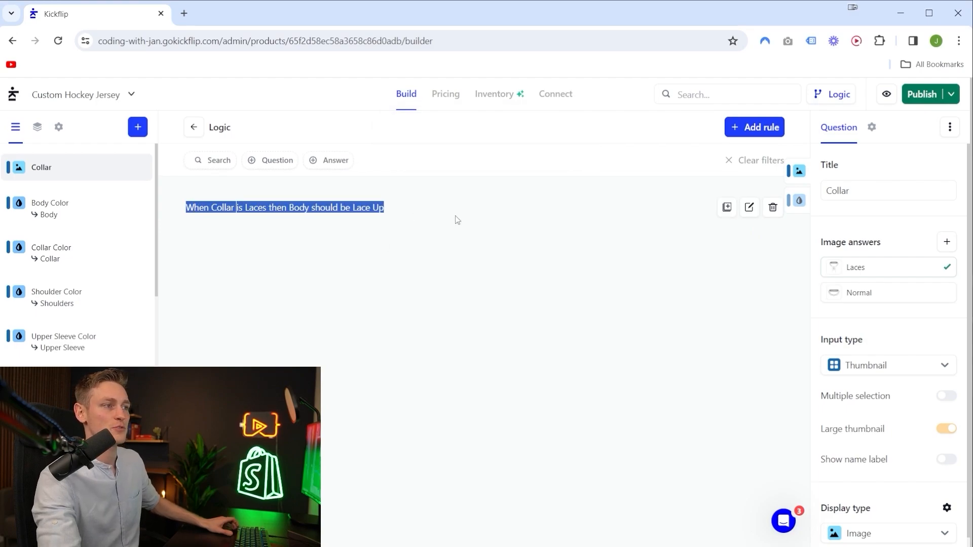
left_click(474, 231)
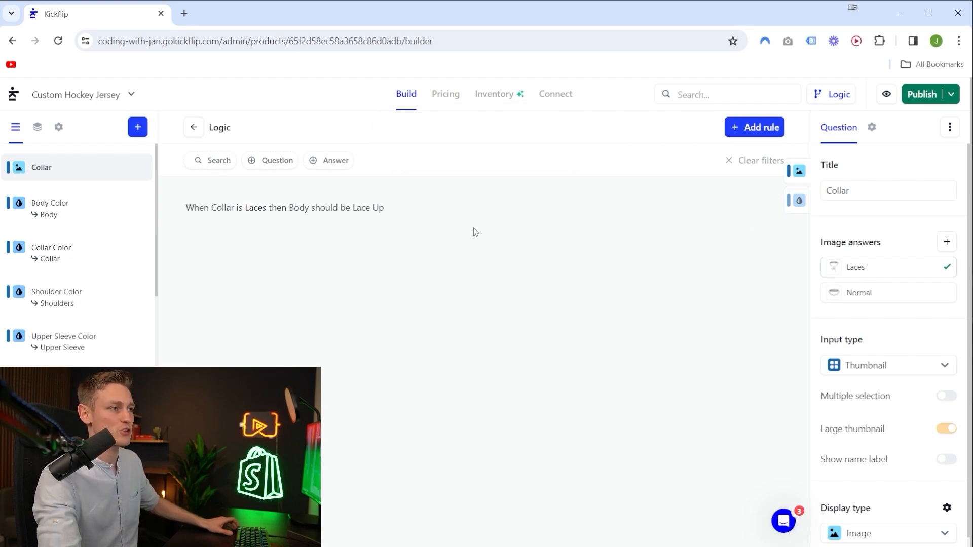
Start a second logic rule whose condition is that Collar is Normal.
left_click(750, 129)
left_click(253, 217)
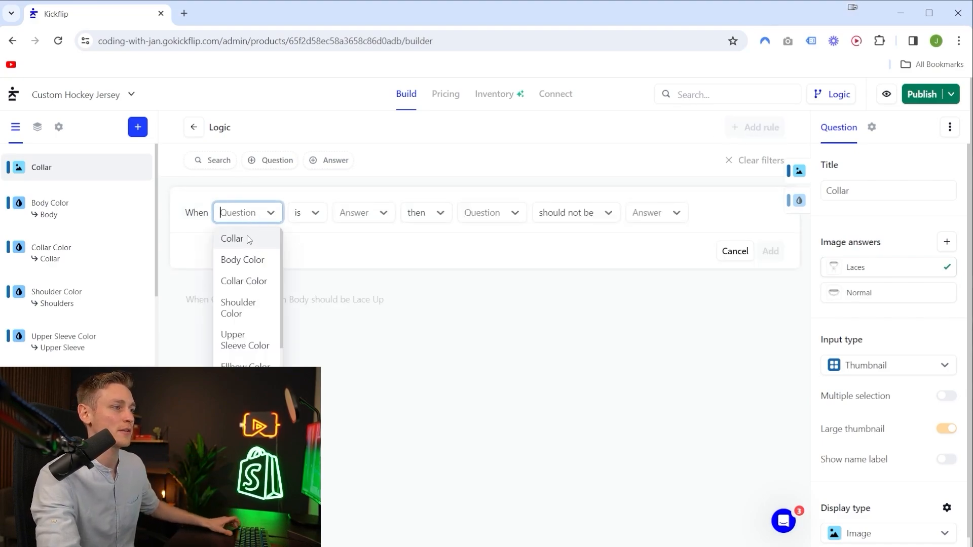
left_click(244, 238)
left_click(359, 216)
left_click(349, 259)
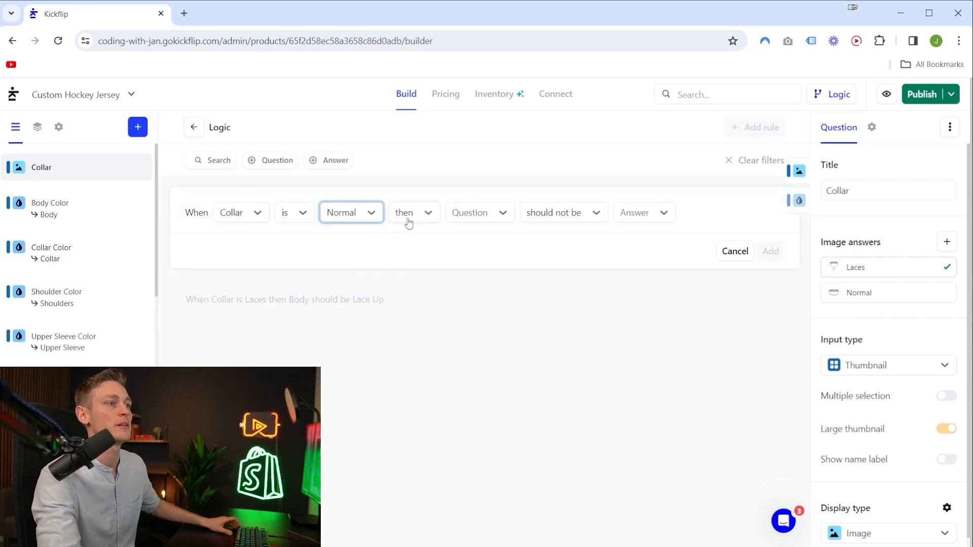
Complete the second rule so that Body should be Normal, and add it.
left_click(497, 215)
scroll(463, 319, "down", 3)
left_click(463, 339)
left_click(540, 219)
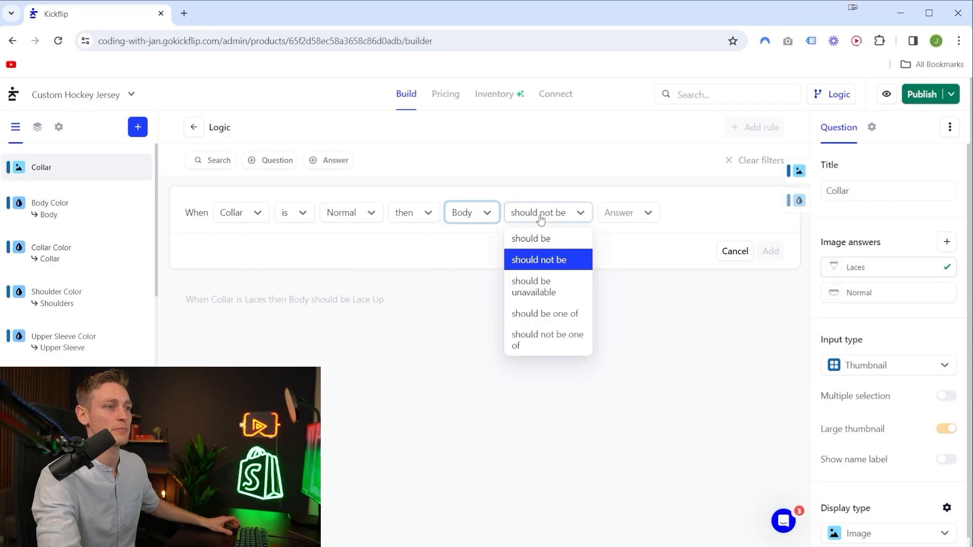
left_click(531, 238)
left_click(618, 213)
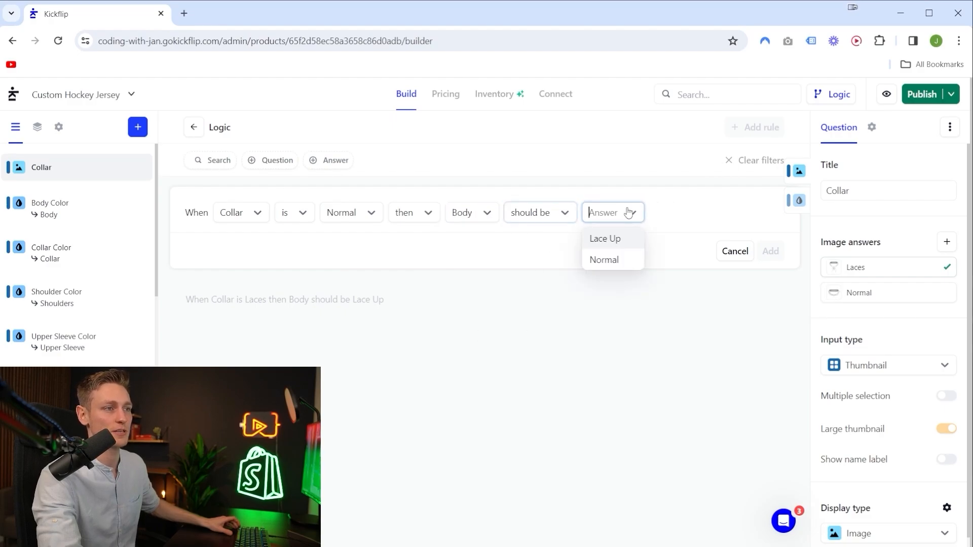
left_click(605, 260)
left_click(771, 251)
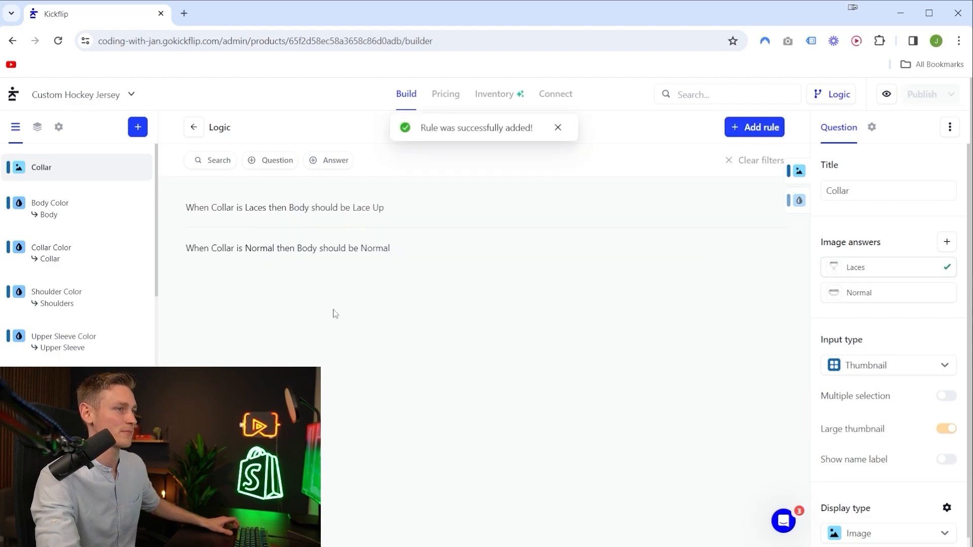
Return from the logic rules to the preview and test the Normal and Laces collars, ending on Laces.
left_click(191, 133)
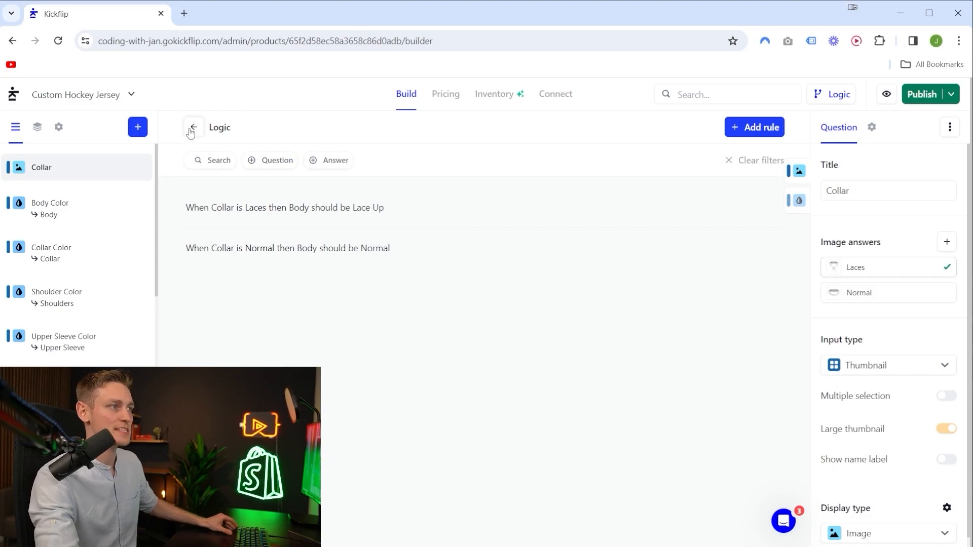
left_click(195, 133)
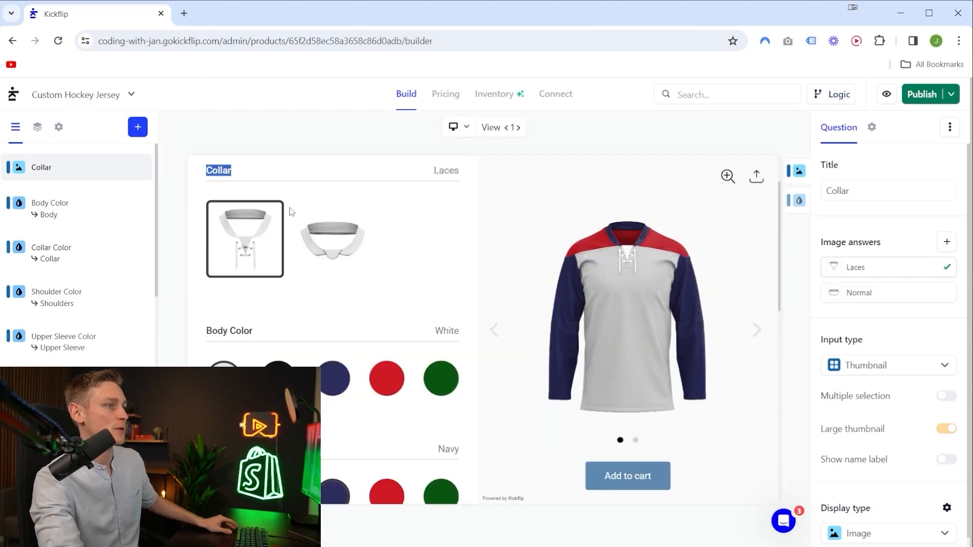
left_click(332, 238)
left_click(245, 243)
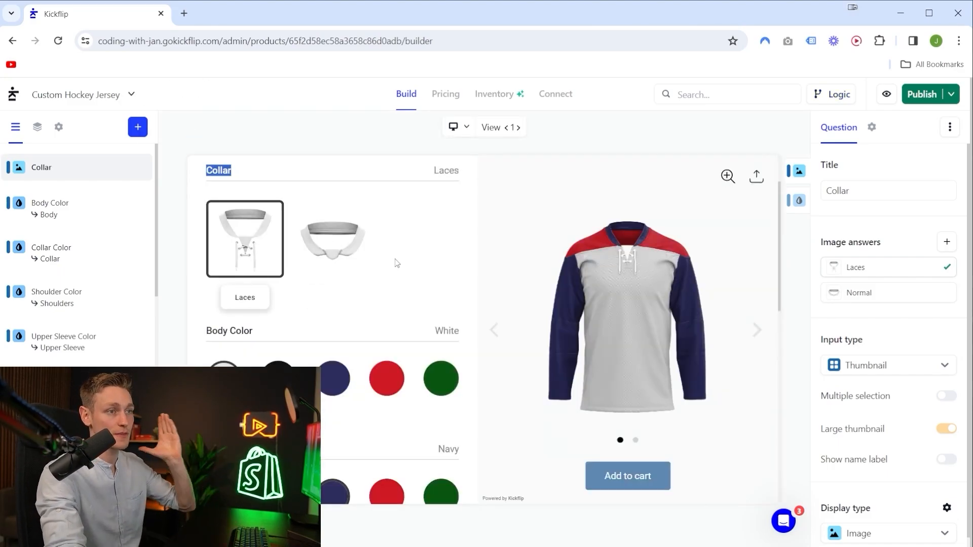
left_click(330, 244)
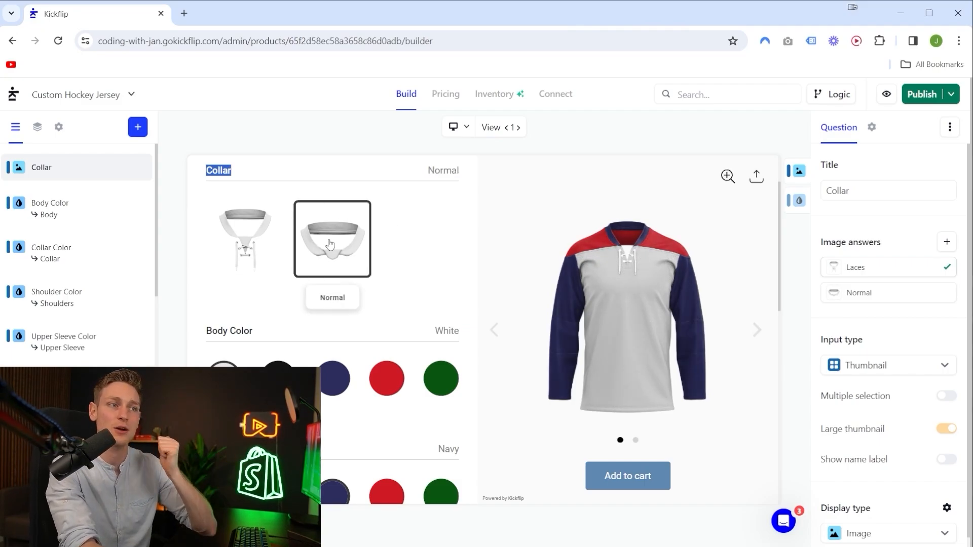
left_click(249, 231)
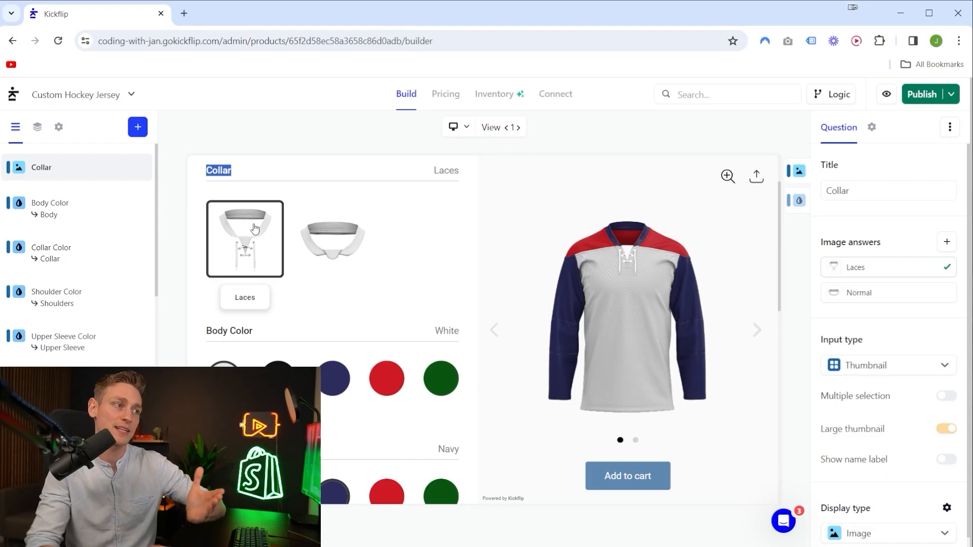
left_click(467, 264)
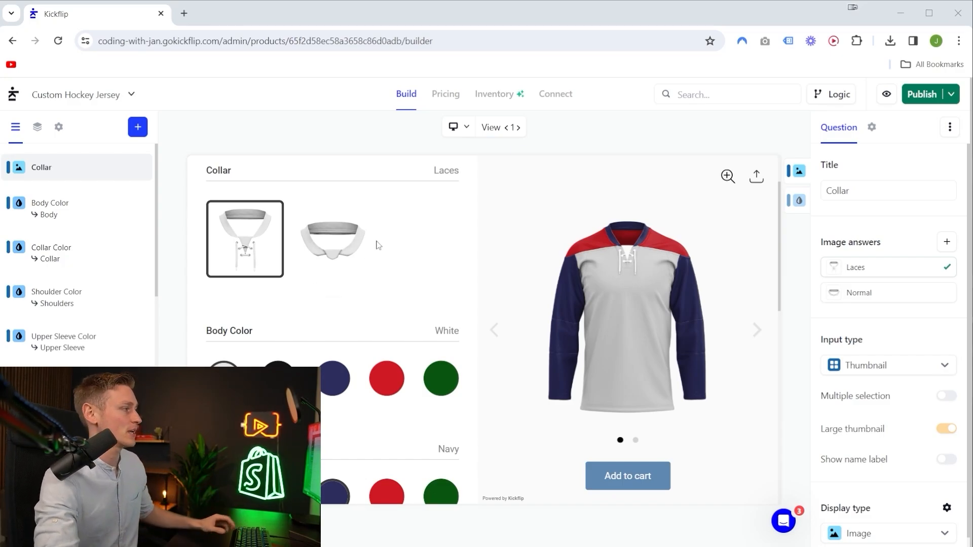
Create a new question with the File upload input type and the Logo display type.
left_click(136, 126)
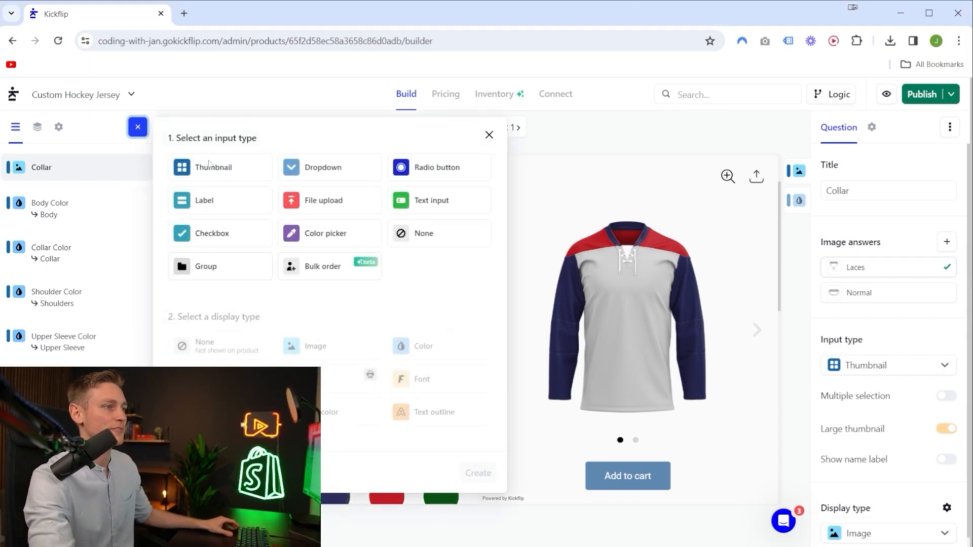
left_click(329, 203)
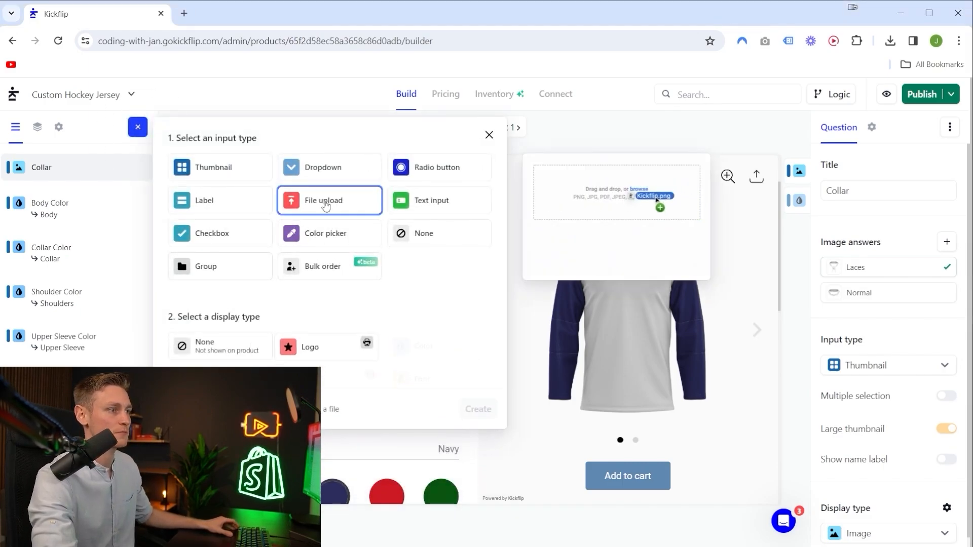
left_click(309, 350)
left_click(476, 406)
left_click_drag(475, 406, 945, 480)
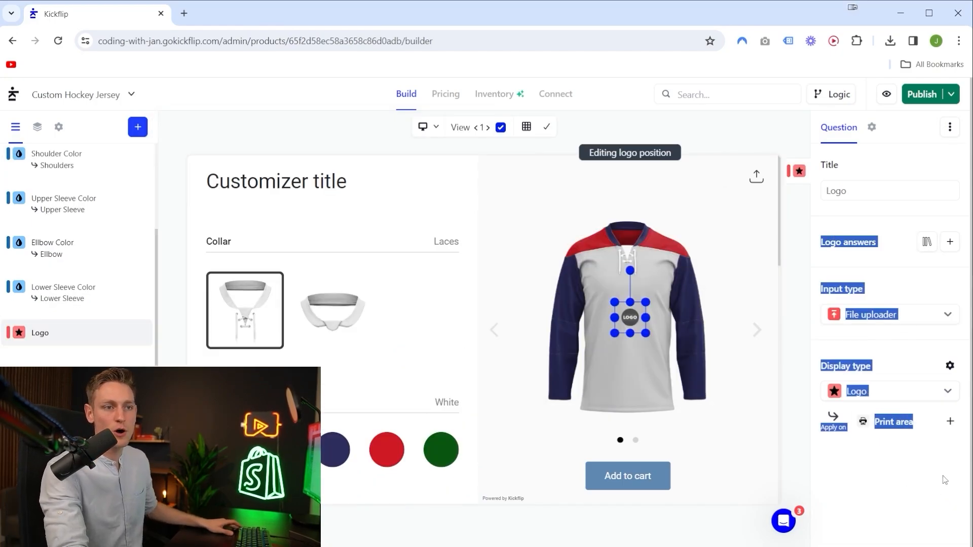
left_click(945, 479)
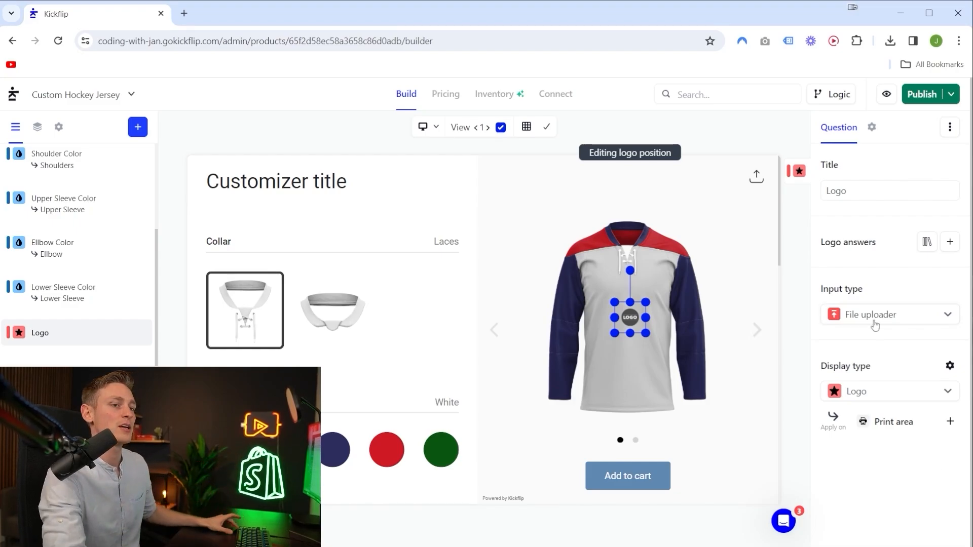
left_click_drag(814, 355, 886, 446)
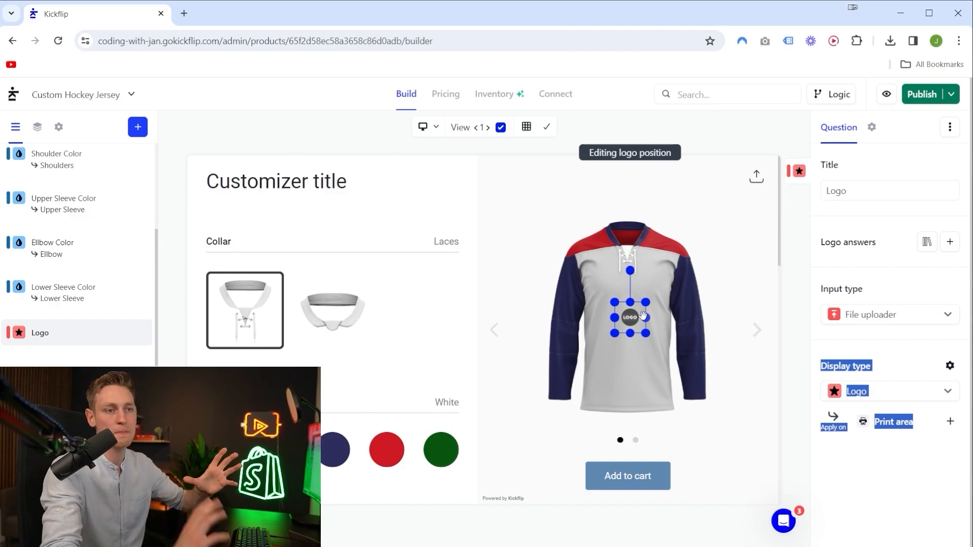
Add a new print area to the Logo question and fit its box within the front of the jersey body.
left_click(862, 461)
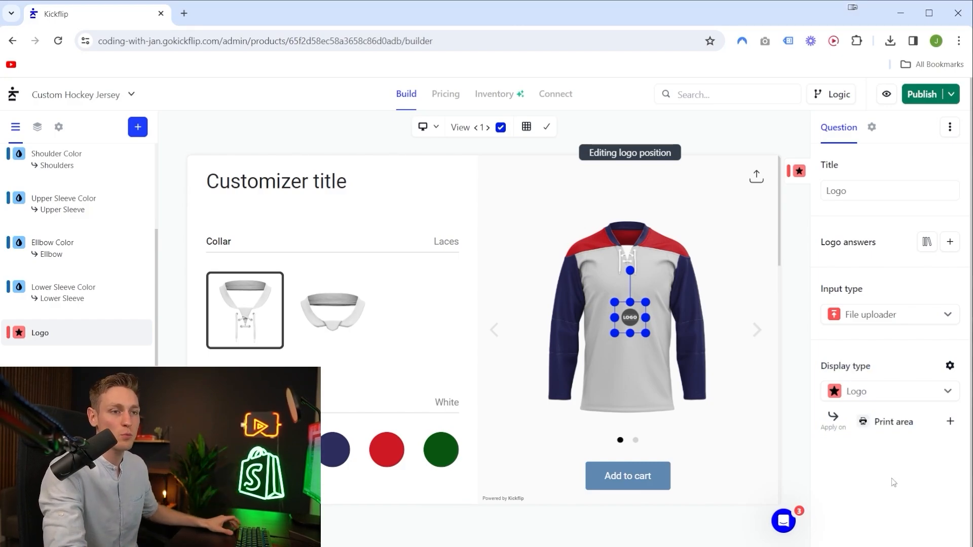
left_click(898, 428)
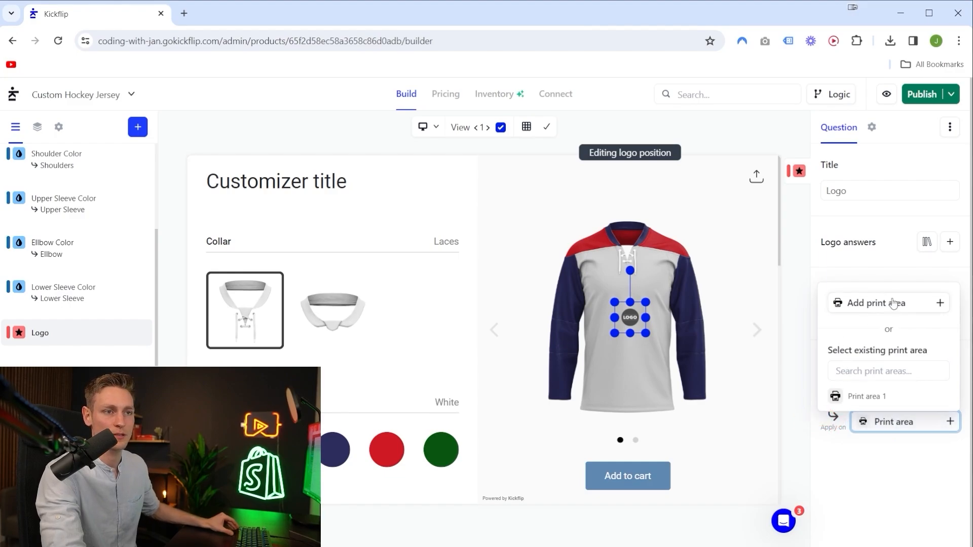
left_click(894, 303)
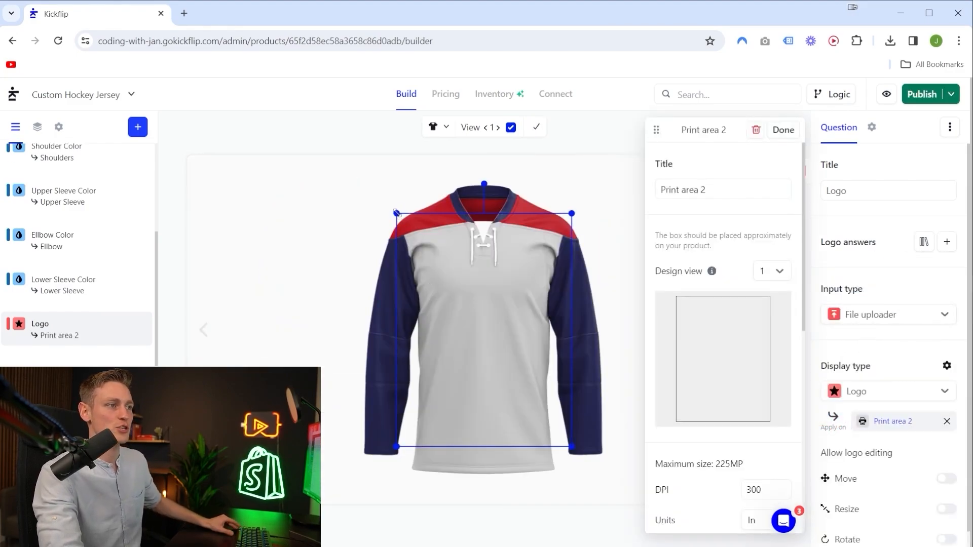
left_click_drag(397, 213, 433, 262)
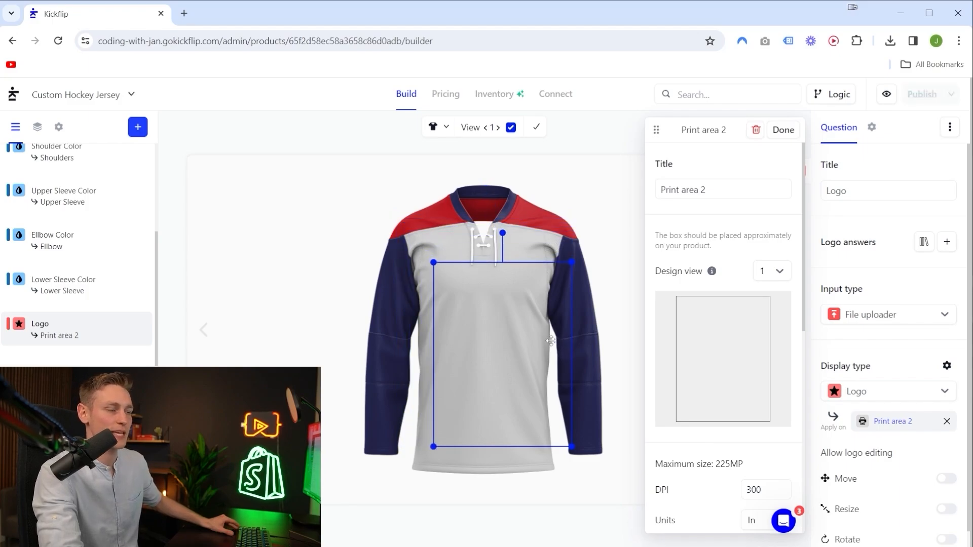
left_click_drag(551, 341, 534, 323)
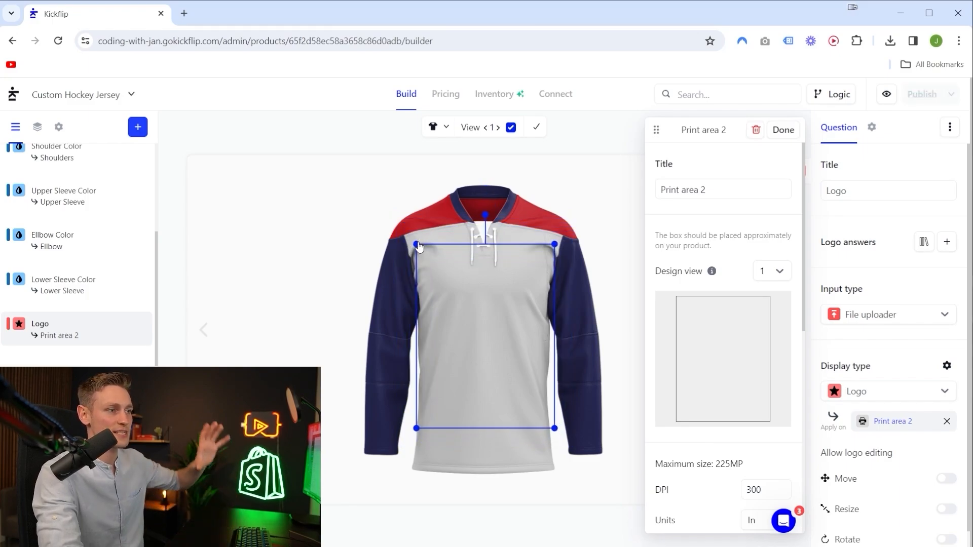
left_click_drag(418, 247, 441, 275)
left_click_drag(499, 314, 491, 294)
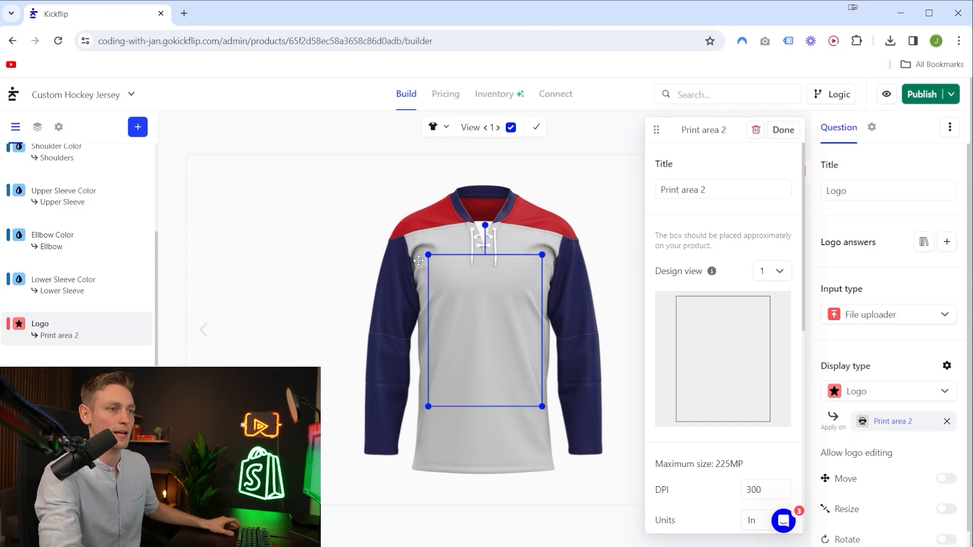
left_click(783, 130)
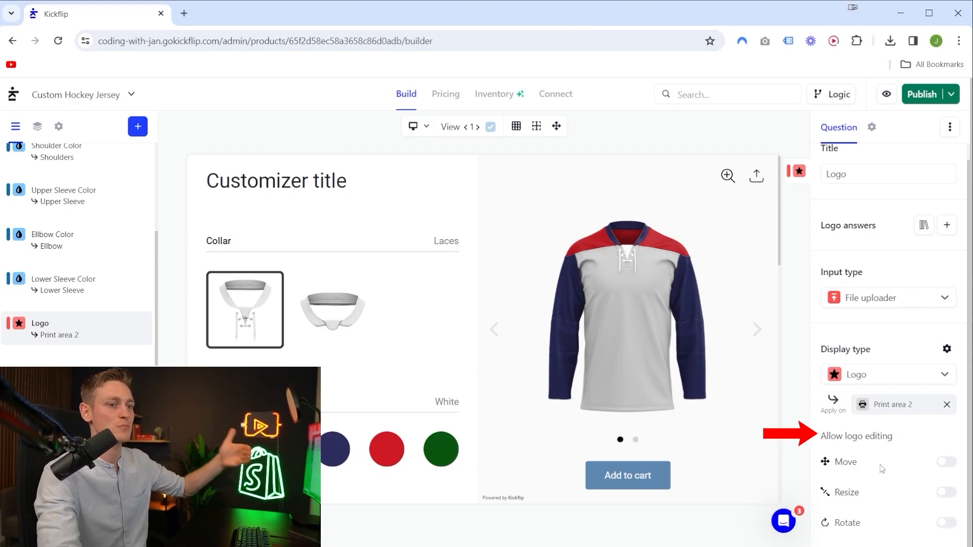
Allow moving, resizing and rotating the logo, and add a CWJ logo answer with the Coding with Jan image and thumbnail.
left_click(943, 462)
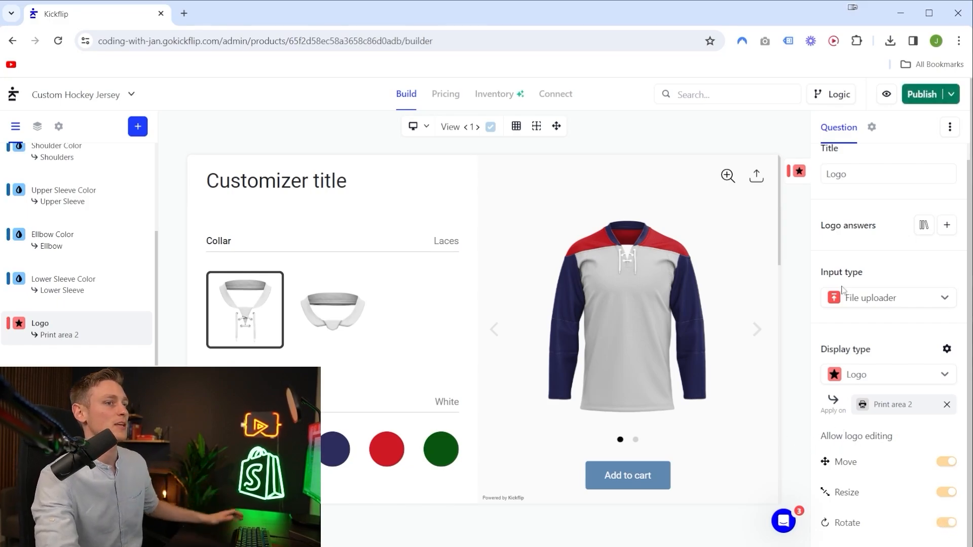
left_click_drag(820, 225, 887, 228)
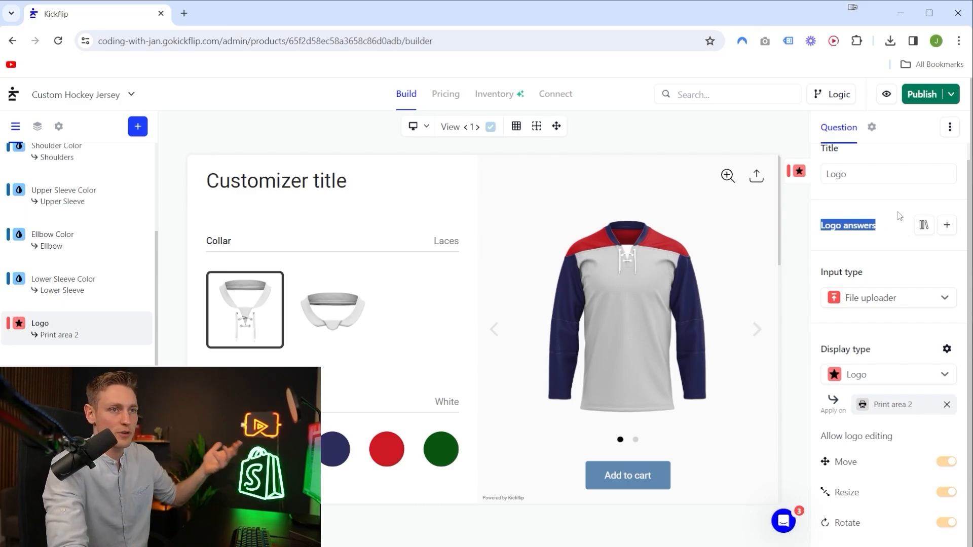
left_click(946, 226)
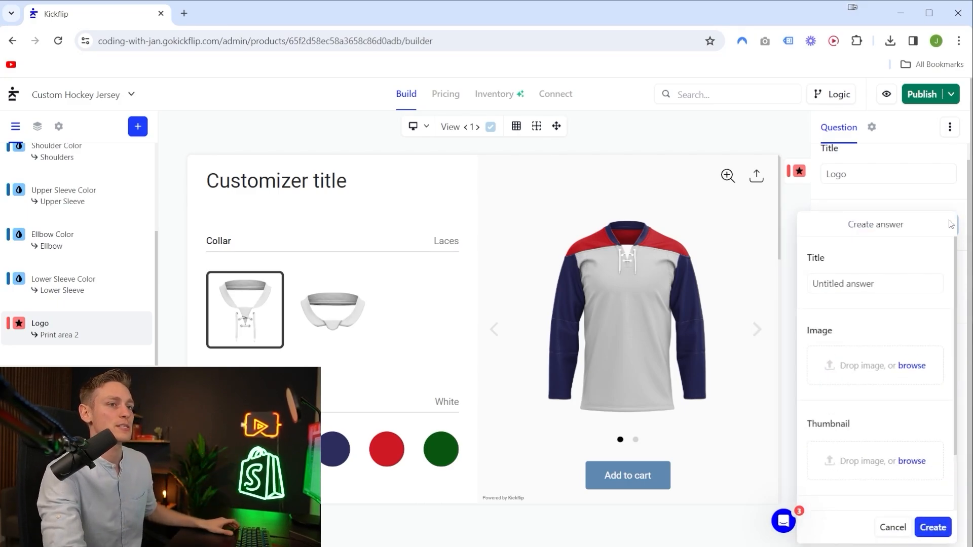
triple_click(865, 285)
type("CWJ")
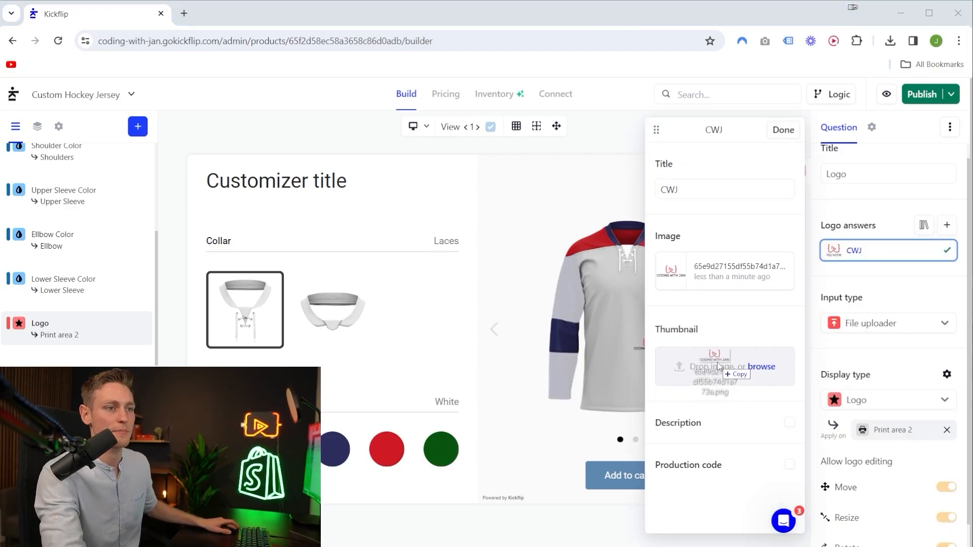
left_click_drag(719, 376, 720, 372)
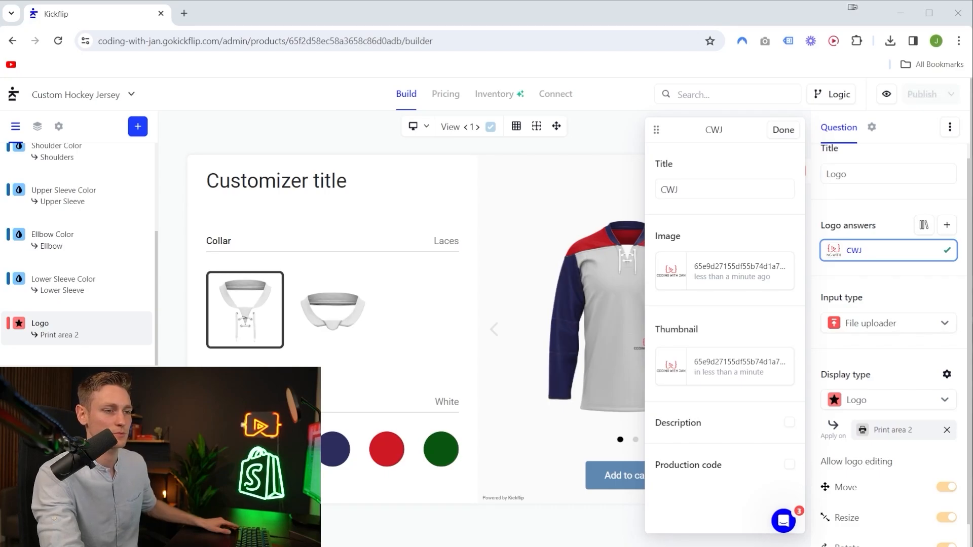
Select the CWJ logo in the Logo question and set its initial position large and centered on the jersey's chest.
scroll(366, 276, "down", 11)
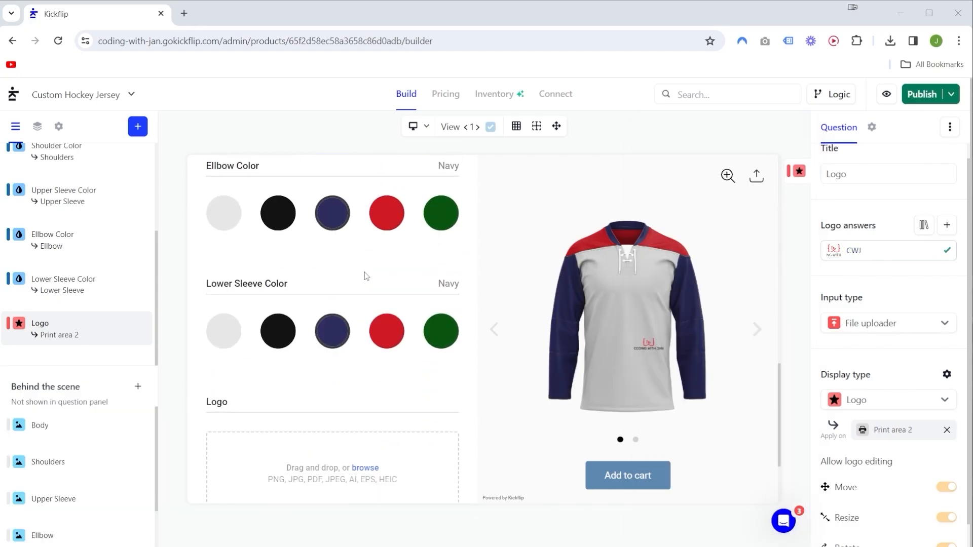
scroll(366, 276, "down", 3)
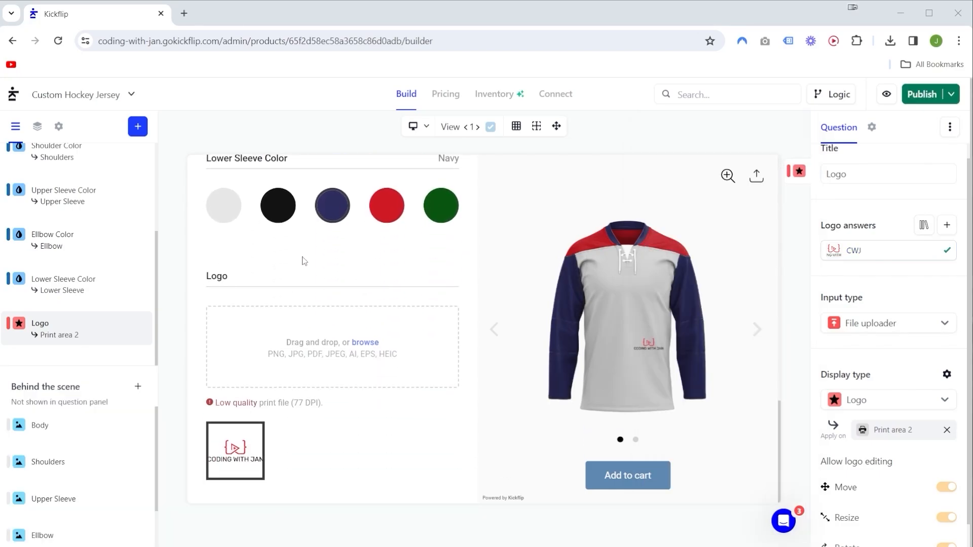
left_click(244, 446)
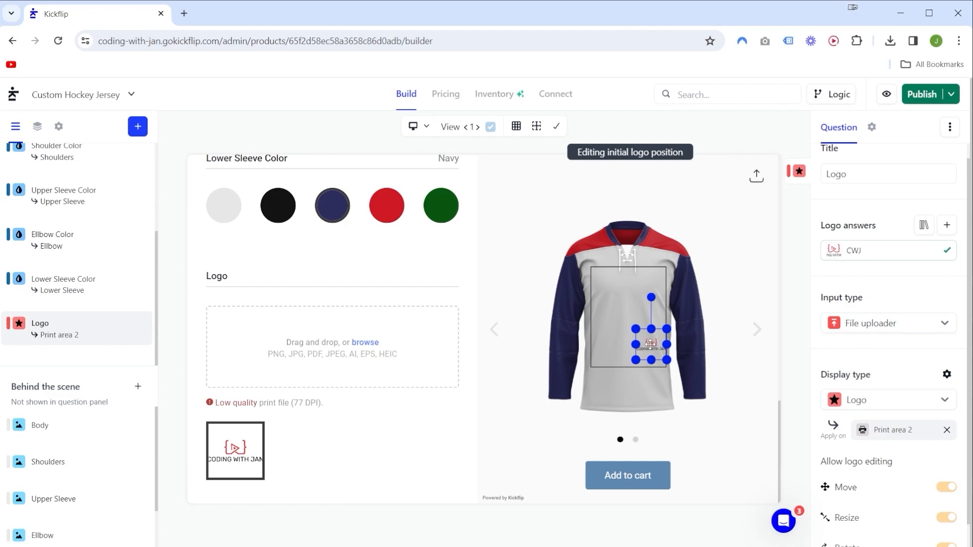
mouse_move(651, 344)
left_mouse_down()
mouse_move(619, 316)
mouse_move(619, 295)
mouse_move(666, 350)
mouse_move(646, 330)
left_mouse_up()
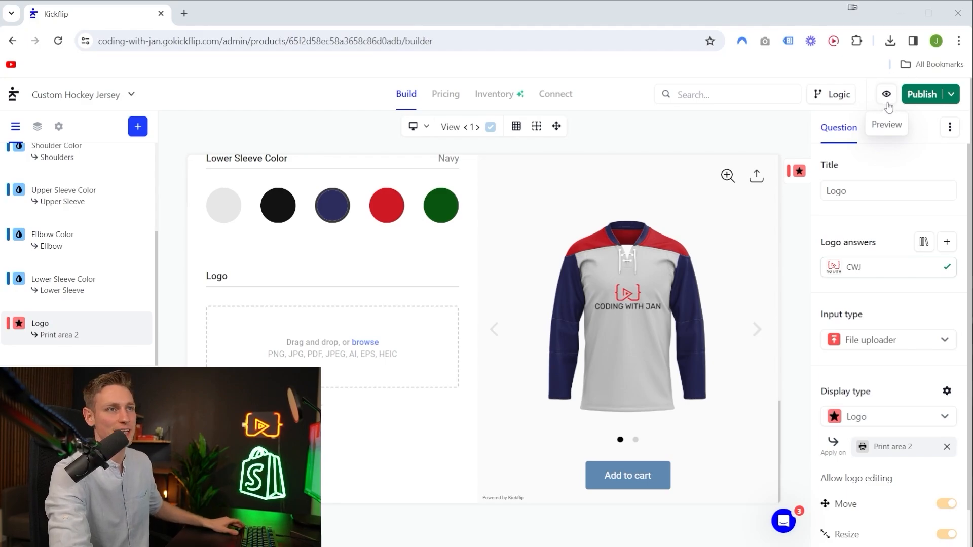
Open the customizer preview and test the Normal and Laces collars, ending on Laces.
left_click(888, 96)
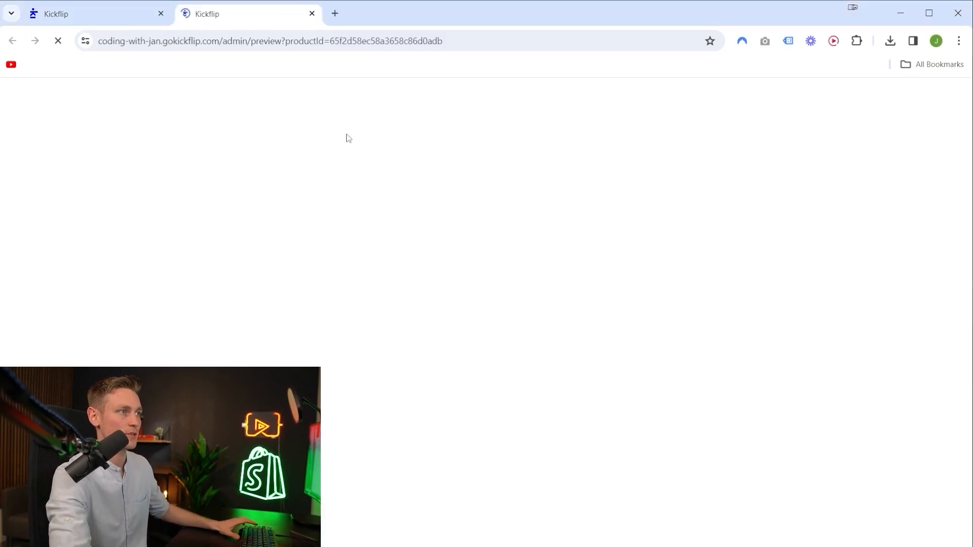
left_click(154, 279)
left_click(63, 280)
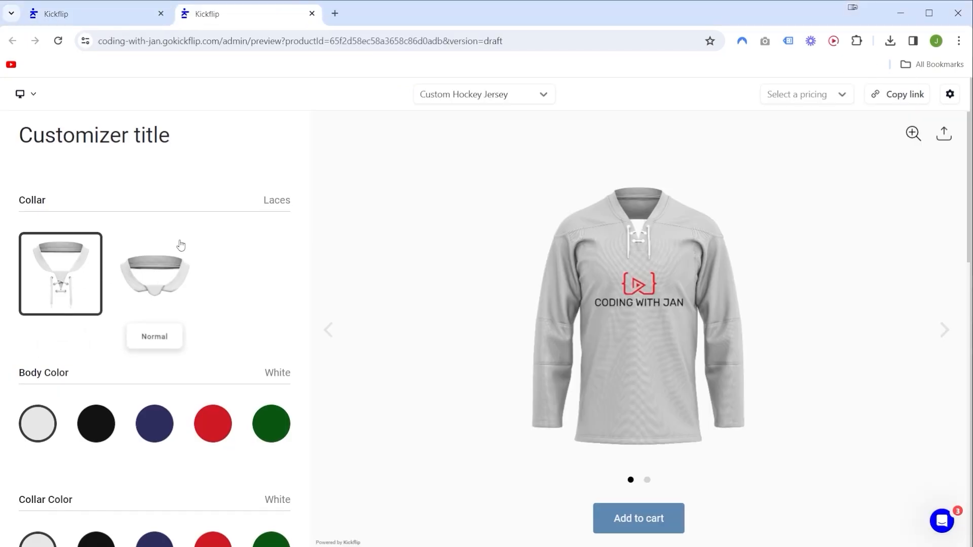
In the preview, color the collar, upper sleeve, elbow and lower sleeve Navy and the shoulders Red.
scroll(89, 203, "down", 5)
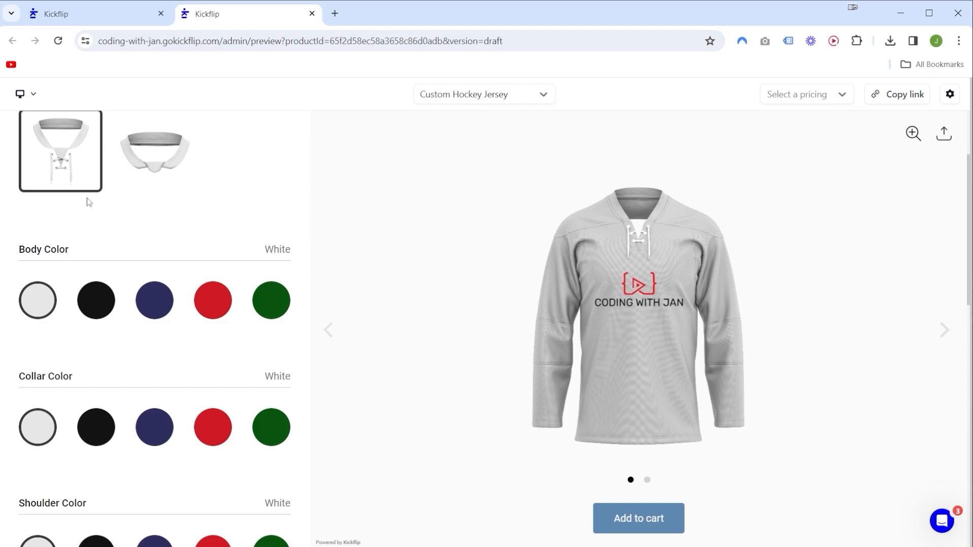
left_click(163, 308)
scroll(192, 334, "down", 2)
left_click(218, 316)
scroll(213, 325, "down", 2)
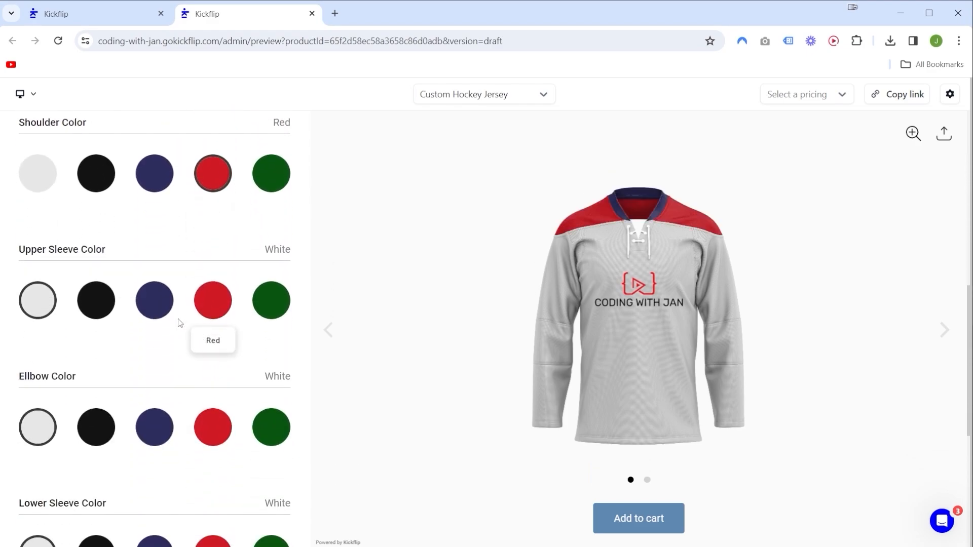
left_click(156, 301)
scroll(157, 309, "down", 2)
left_click(156, 301)
scroll(159, 355, "down", 1)
left_click(163, 369)
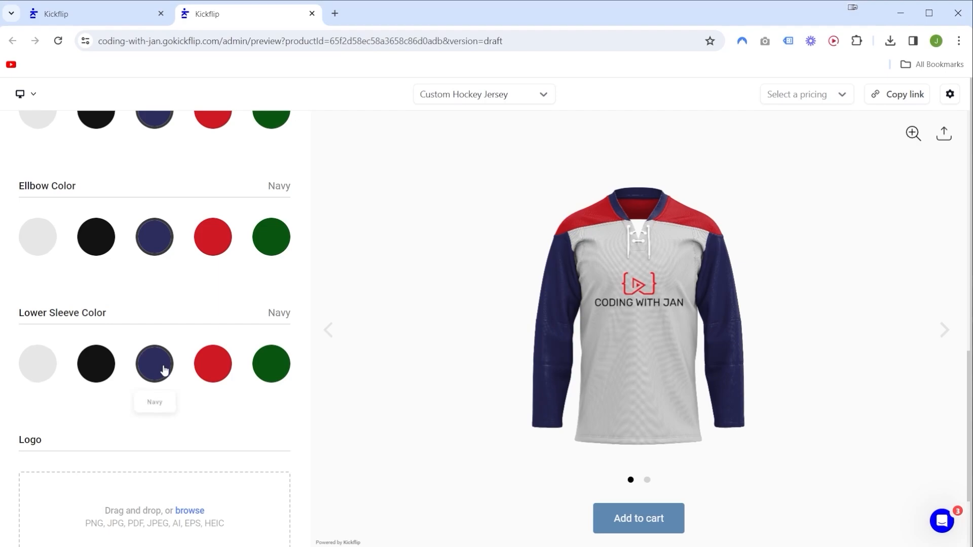
Upload the fox head image as the jersey logo in the preview and change the body color to Red.
scroll(152, 374, "down", 3)
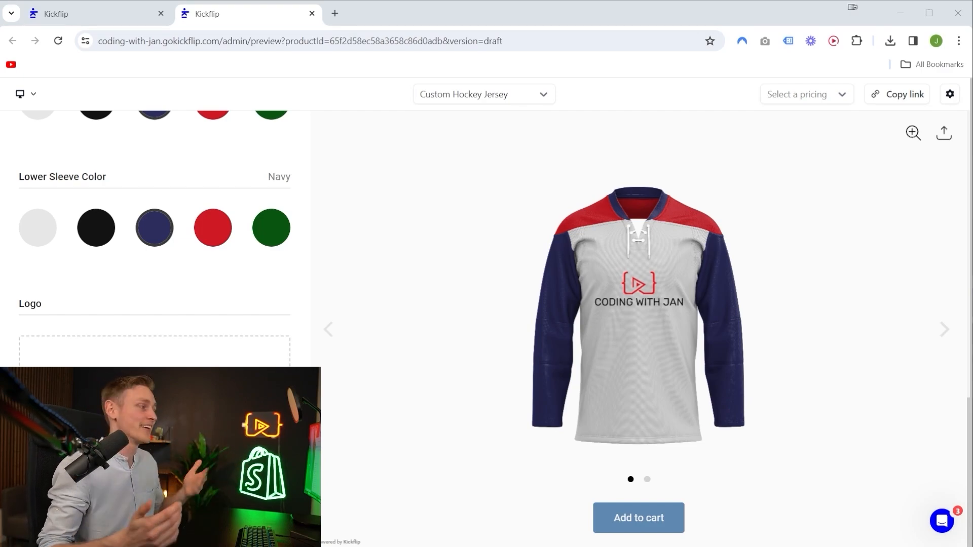
left_click_drag(2, 355, 124, 372)
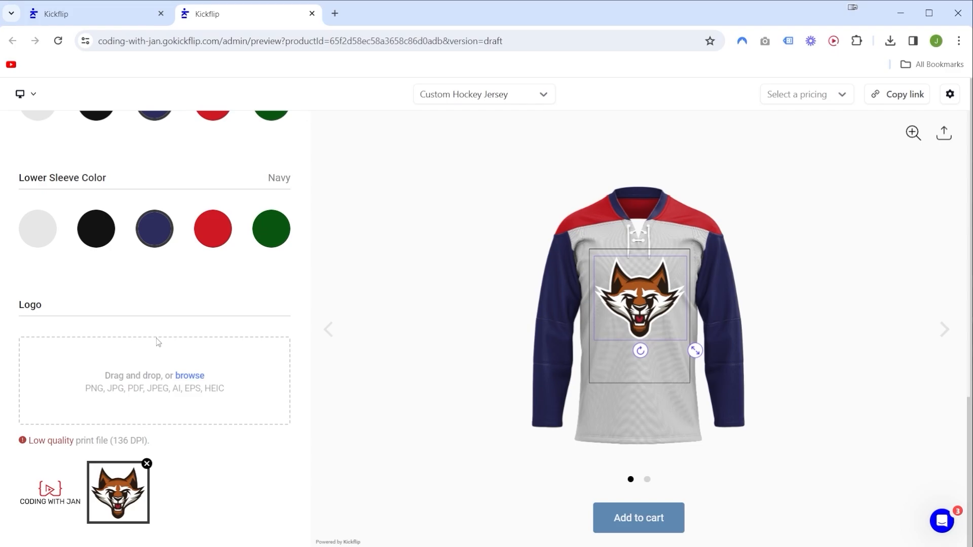
scroll(156, 338, "up", 10)
left_click(211, 296)
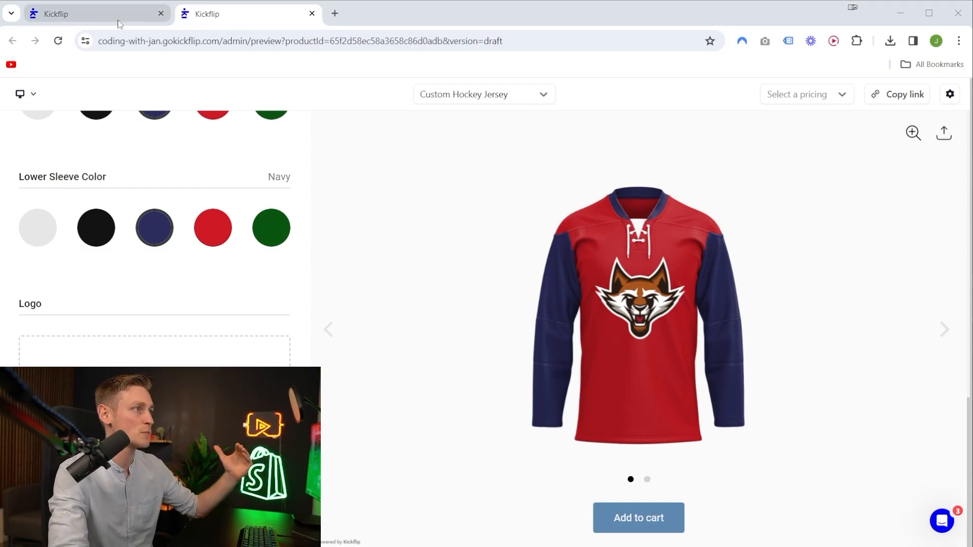
Return to the builder and replace the CWJ answer's image and thumbnail with the fox head logo.
left_click(92, 15)
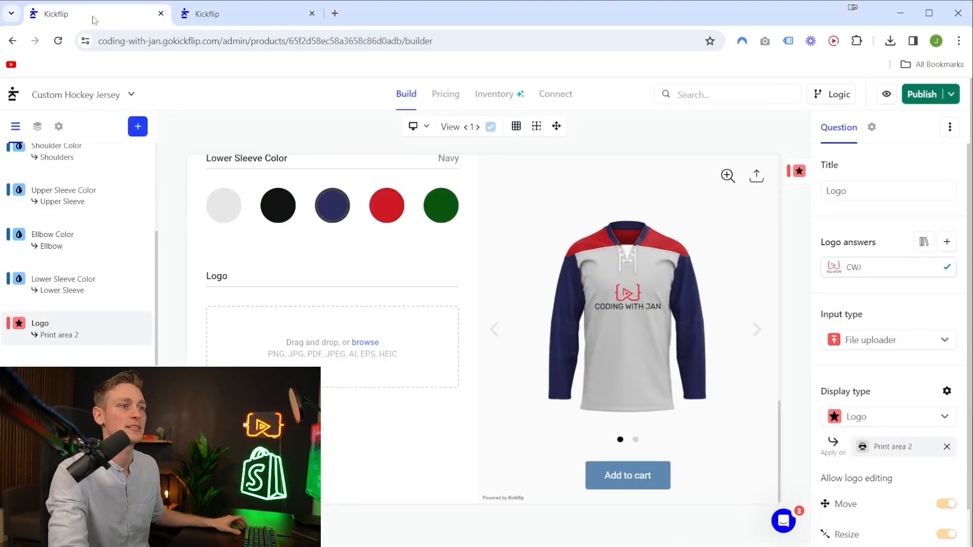
left_click(874, 268)
left_click_drag(719, 270, 719, 270)
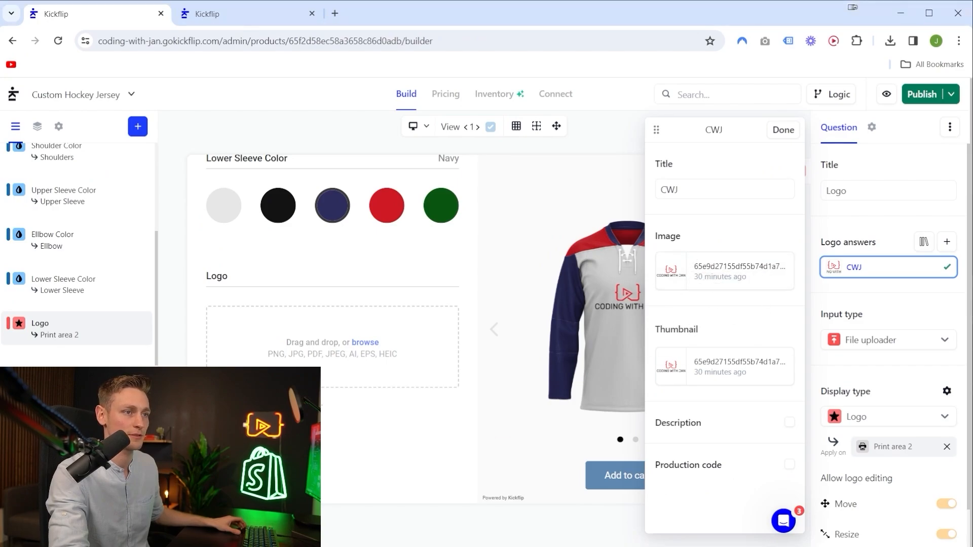
left_click(783, 130)
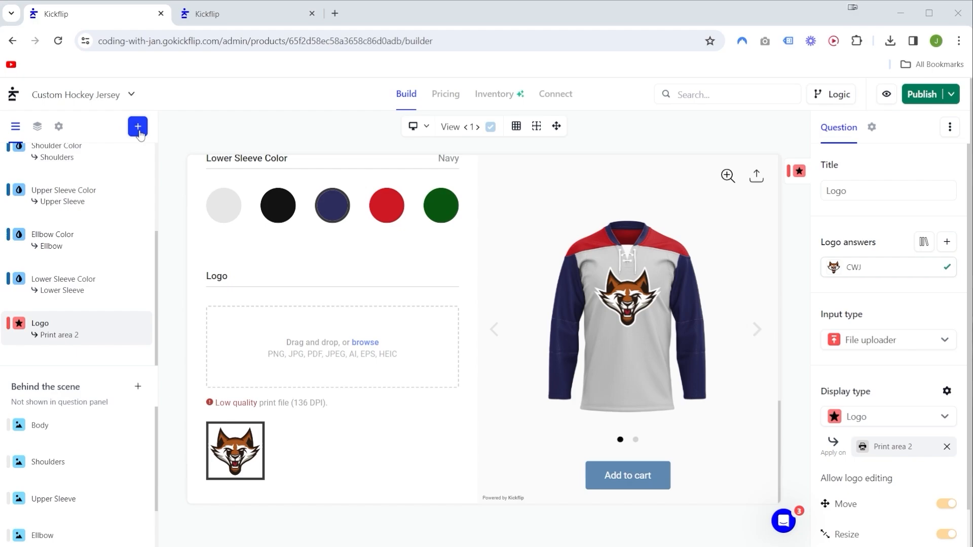
Create a new question with the Text input type and the Text display type.
left_click(138, 127)
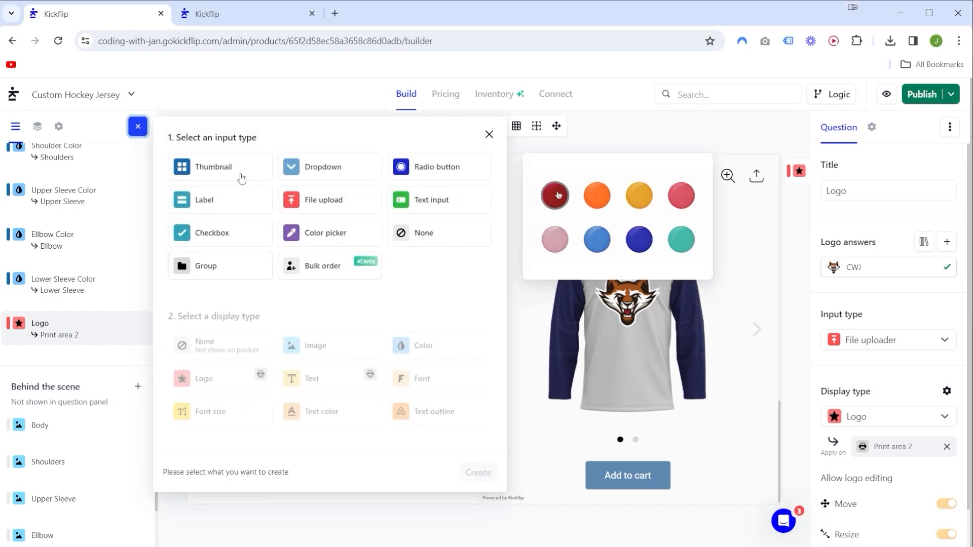
left_click(435, 206)
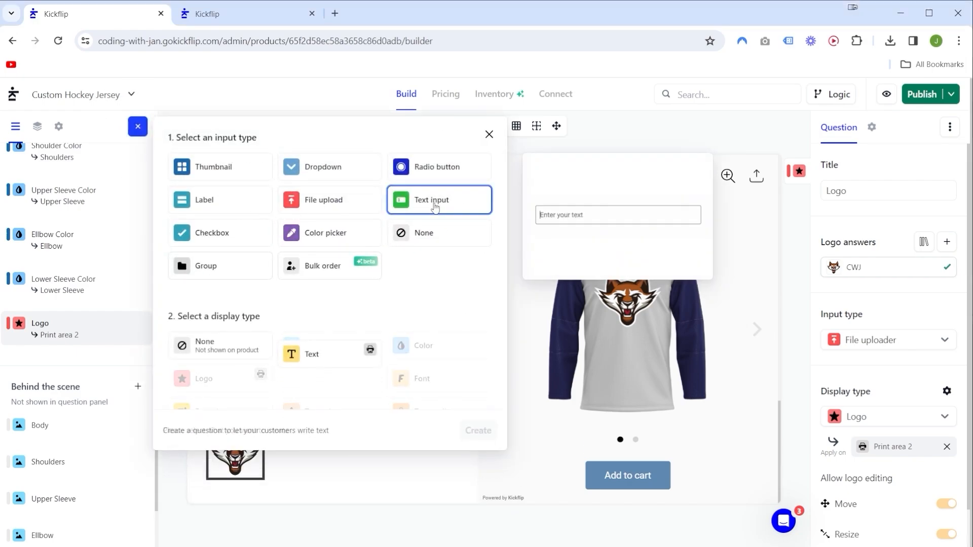
left_click(316, 347)
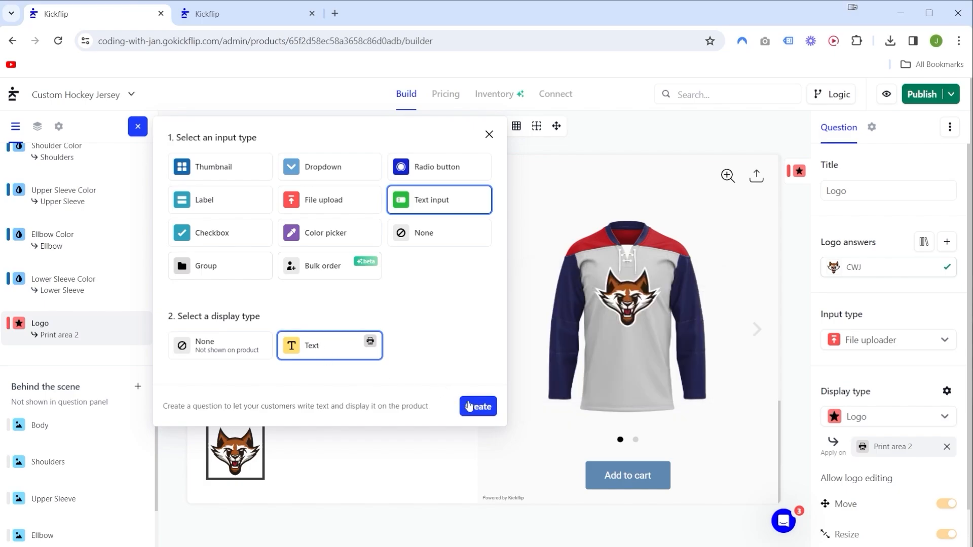
left_click(478, 407)
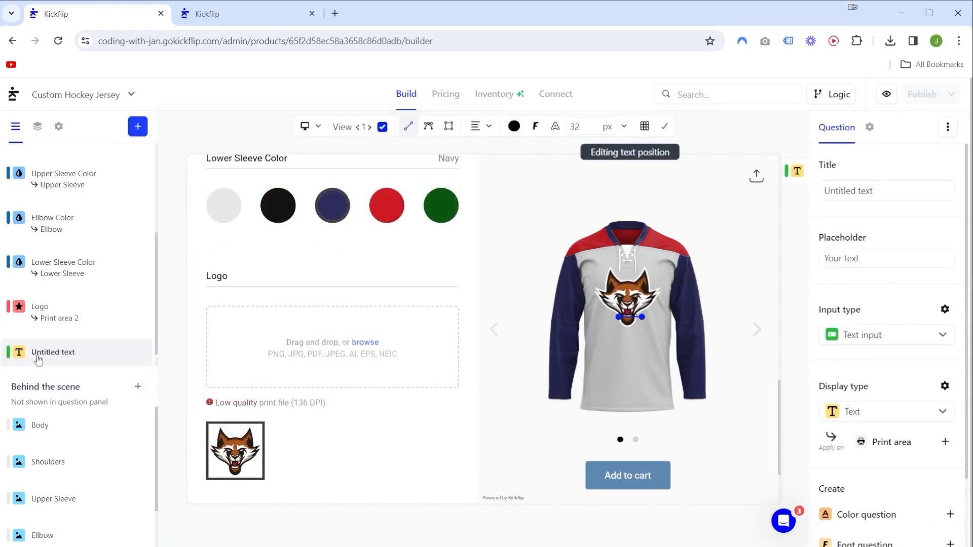
Hide the new text in view 1, show it in view 2 on the jersey's back, and title the question Player Number.
left_click(664, 126)
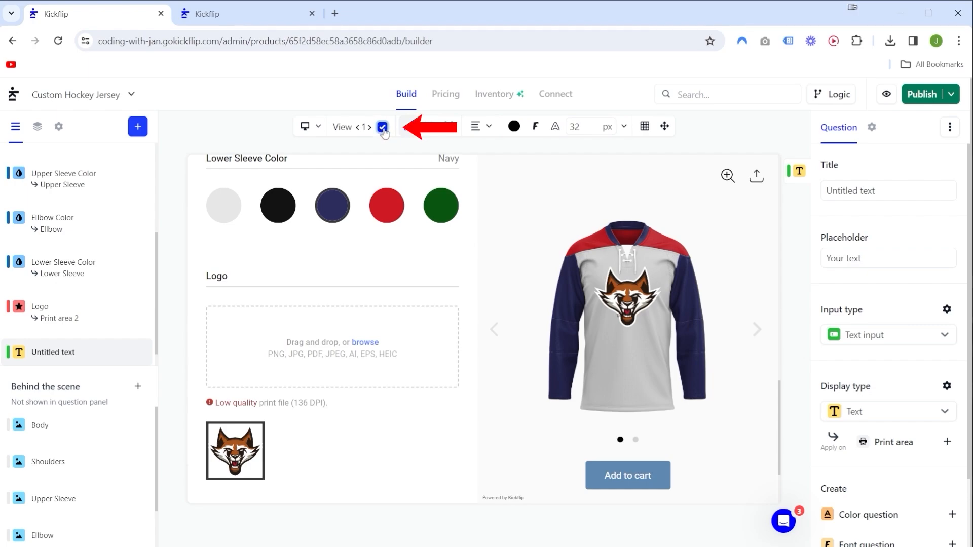
left_click(381, 128)
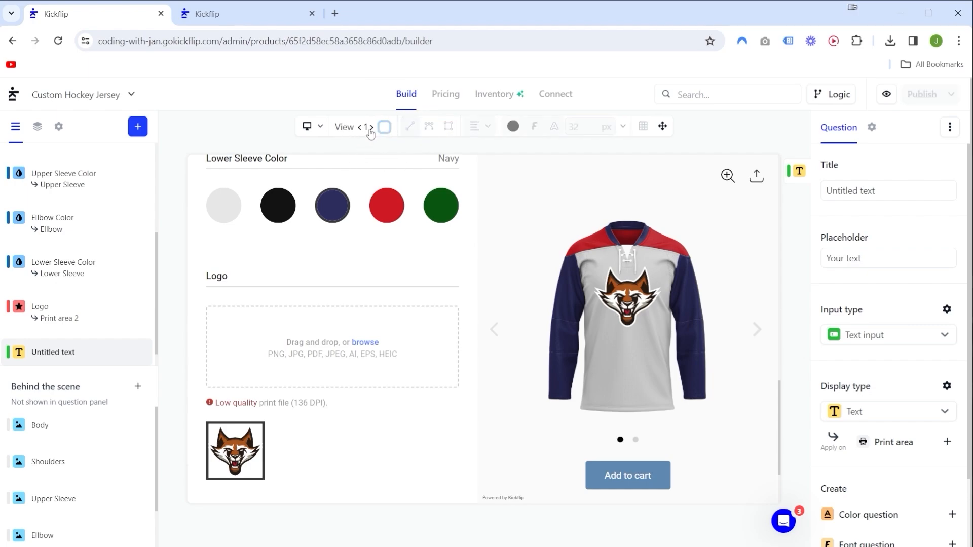
left_click(371, 128)
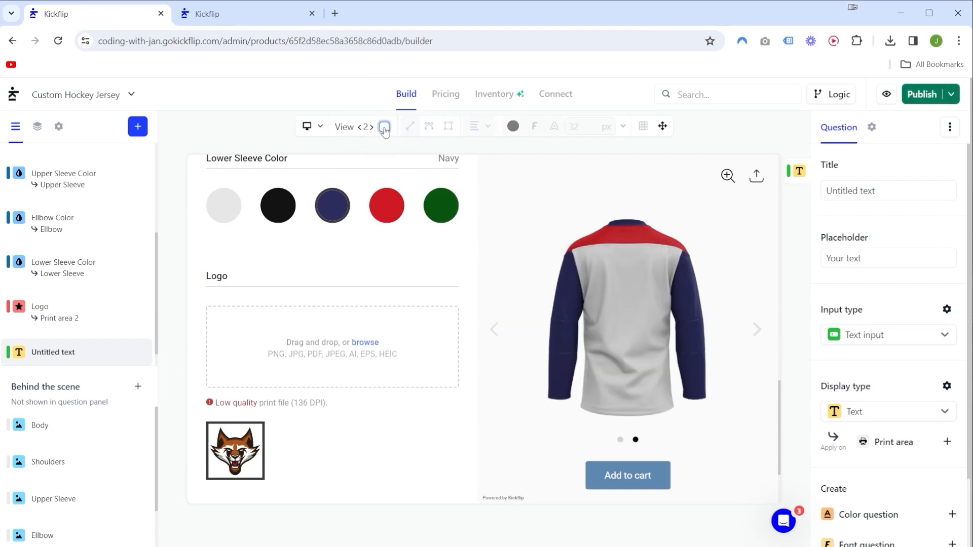
left_click(384, 127)
left_click(409, 126)
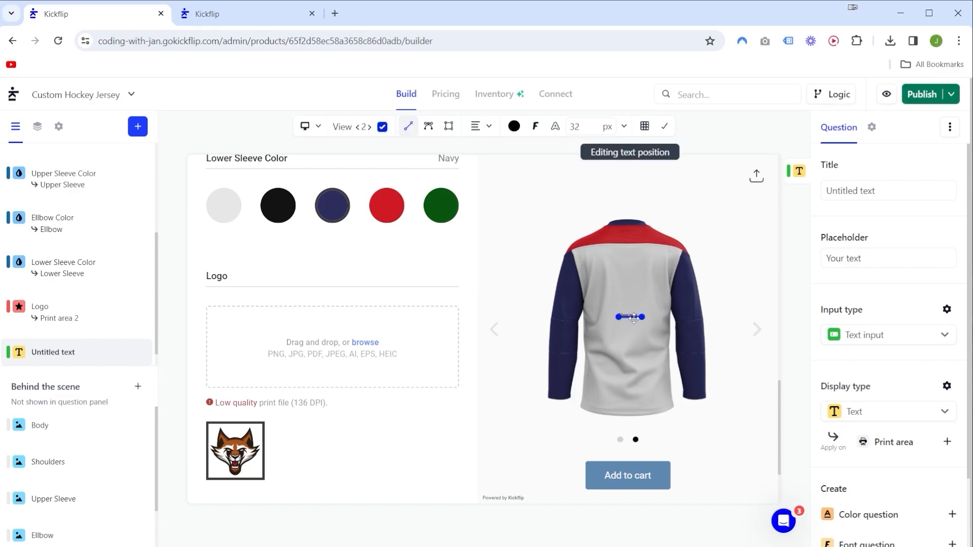
left_click(860, 190)
type("Player Number")
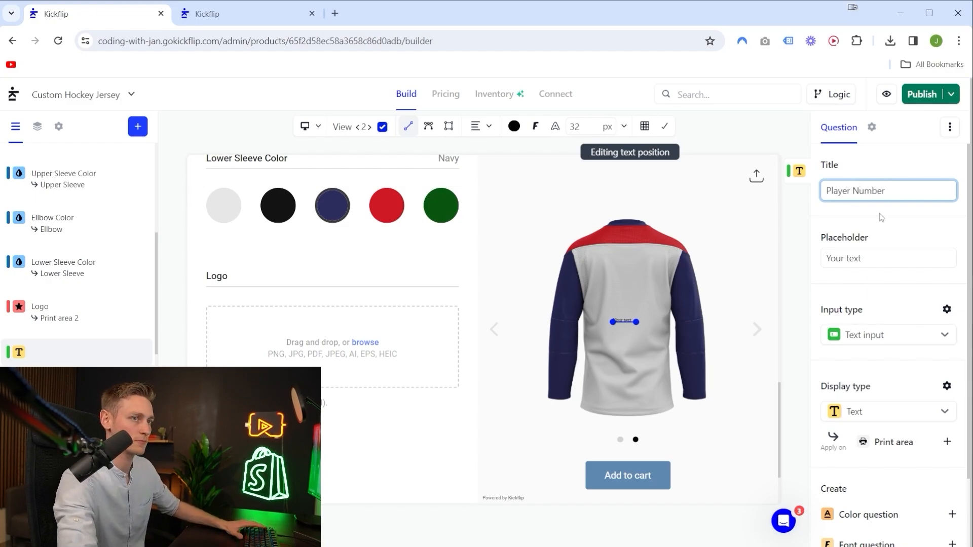
Set the Player Number question's placeholder to 15.
left_click(871, 258)
key("ctrl+a")
type("15")
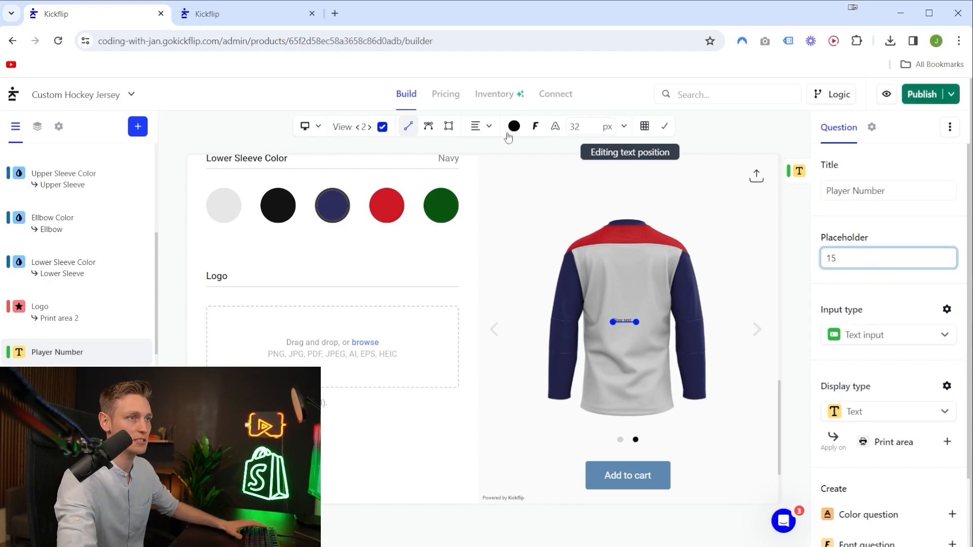
scroll(906, 361, "down", 2)
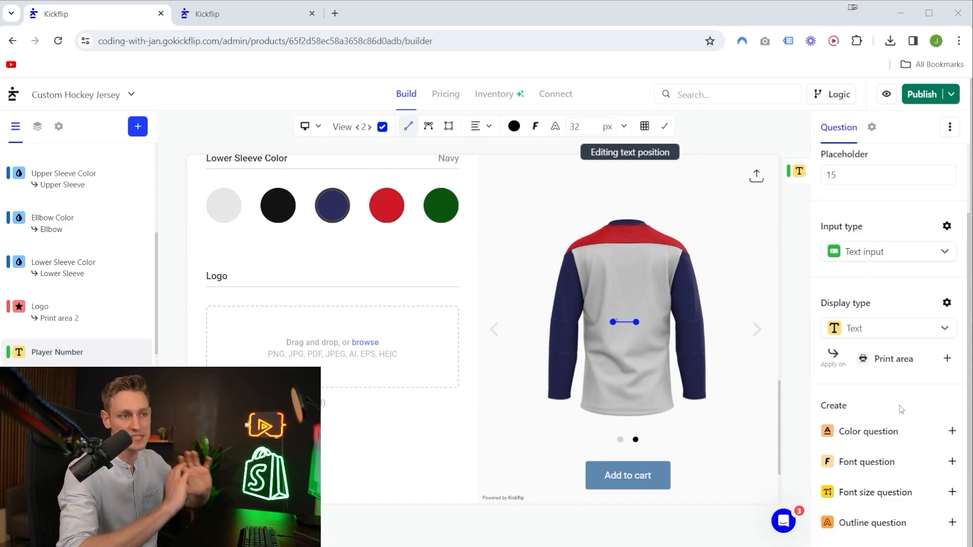
scroll(899, 410, "up", 2)
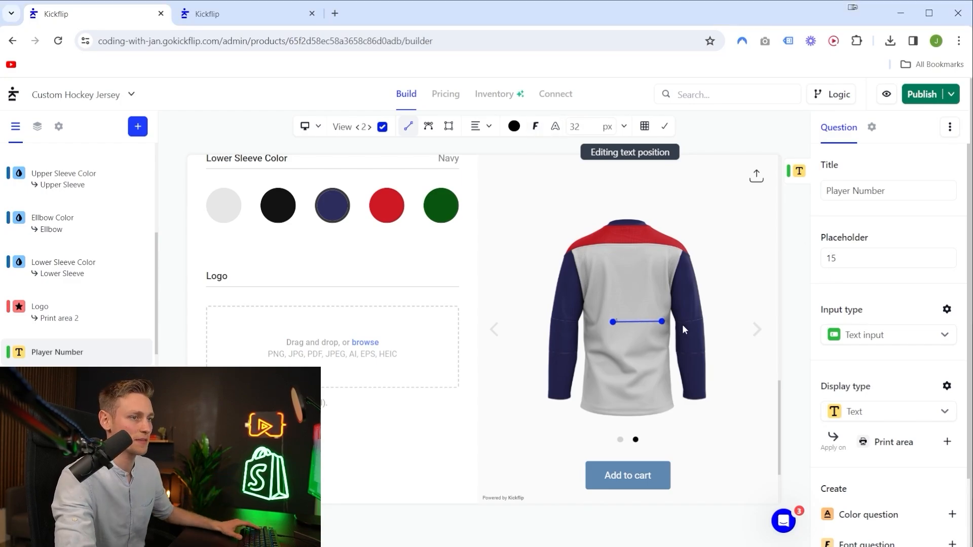
Widen and reposition the number's text line on the jersey's back and set its font size to 500 px.
left_click_drag(636, 322, 662, 322)
double_click(577, 126)
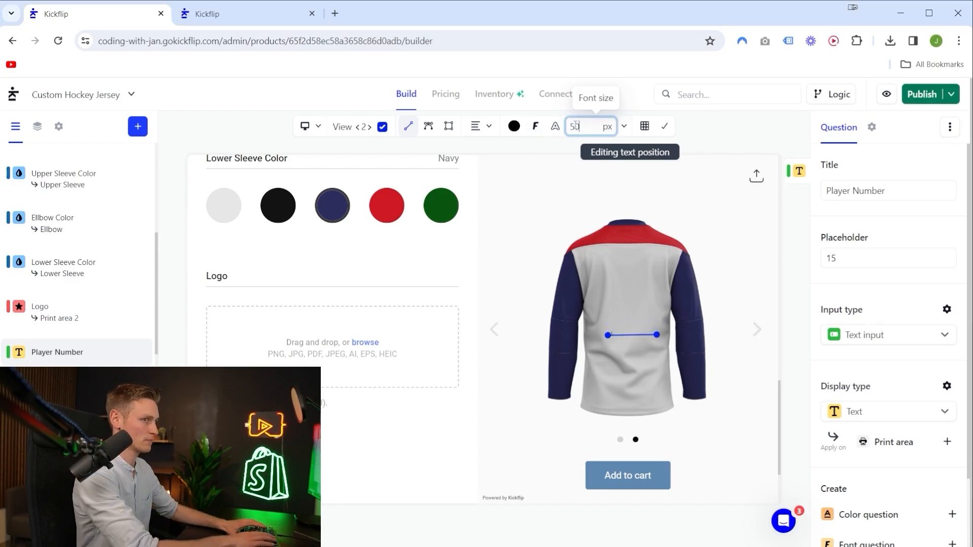
type("500")
Give the player number a white outline 15 px thick.
left_click(556, 126)
left_click(550, 158)
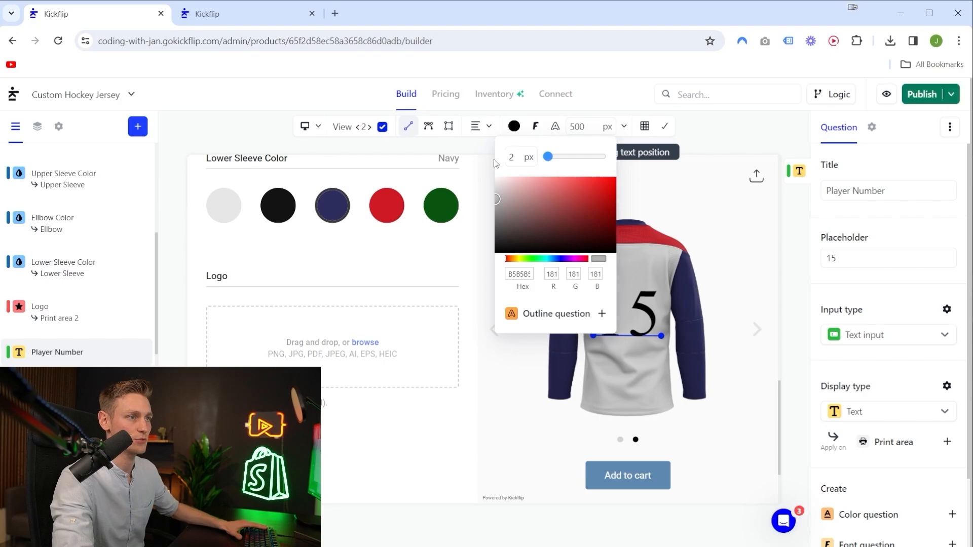
left_click(512, 157)
type("15")
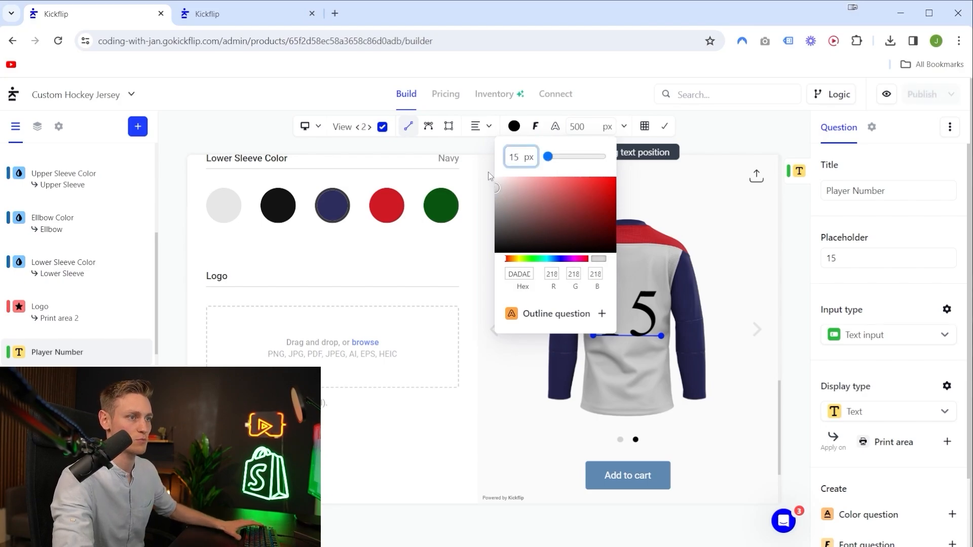
Set the player number's font to the Google font League Gothic and center the number on the jersey's back.
left_click(535, 126)
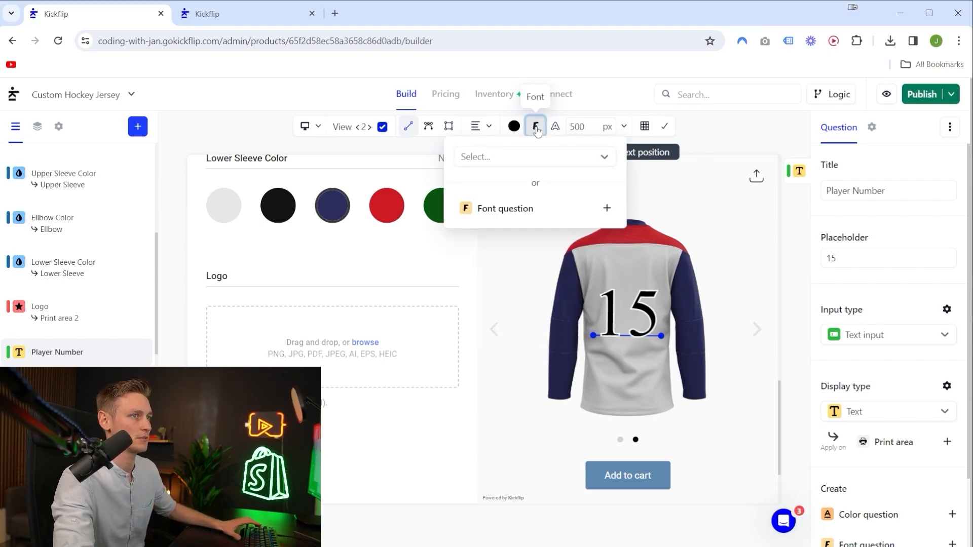
left_click(499, 158)
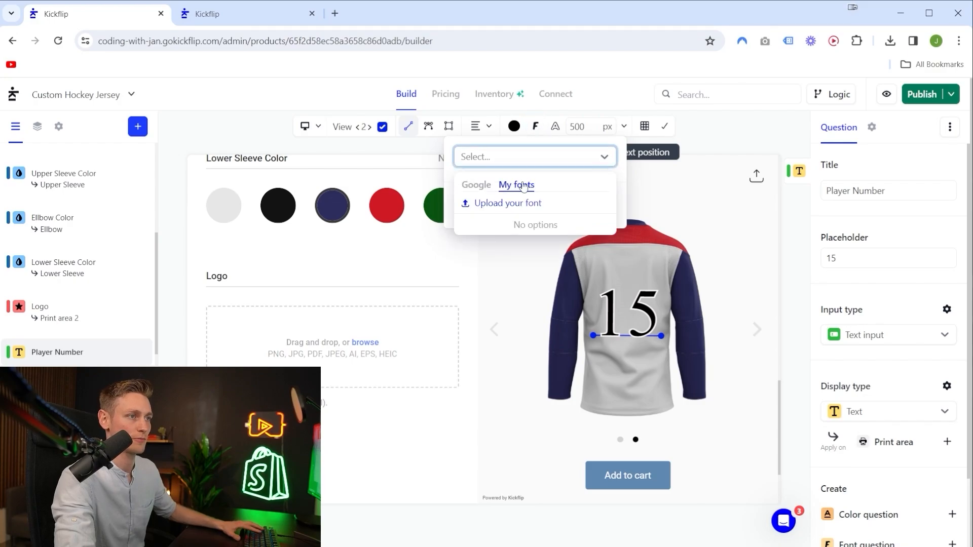
left_click(477, 186)
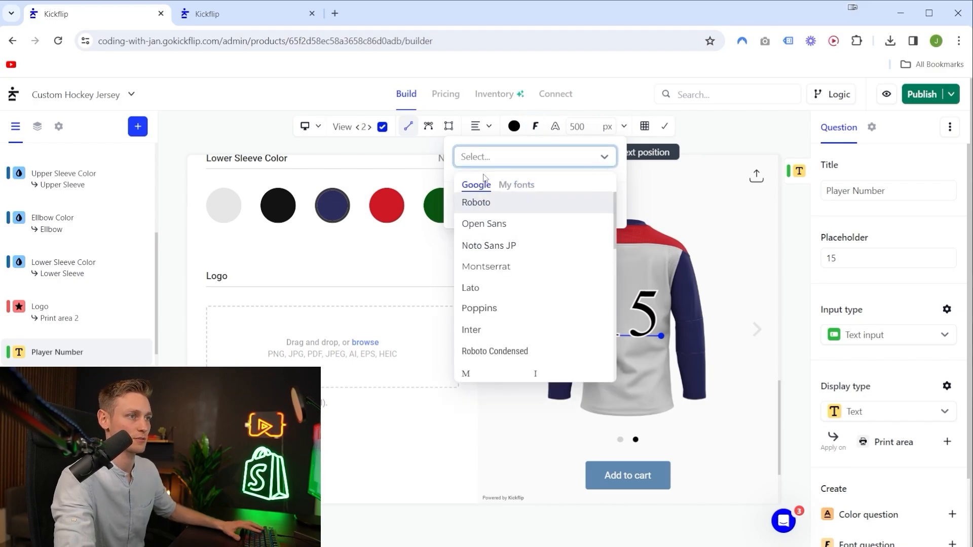
type("leag")
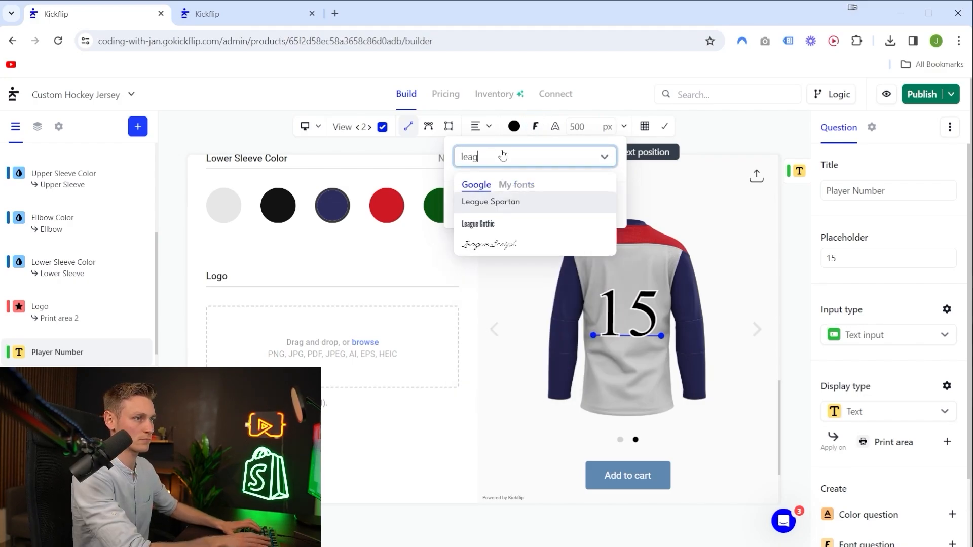
left_click(497, 224)
left_click_drag(633, 346, 630, 349)
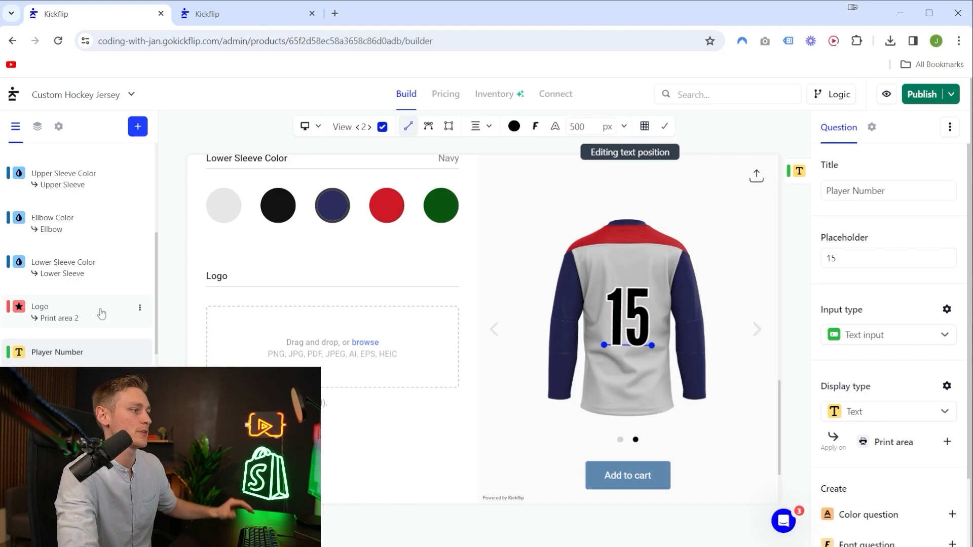
Create another question with the Text input type and the Text display type for the player name.
left_click(137, 126)
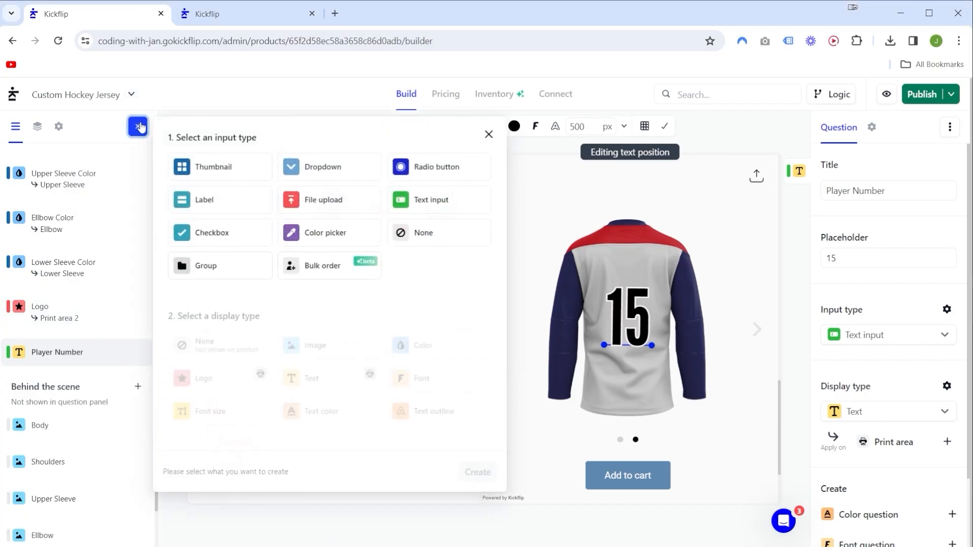
left_click(431, 200)
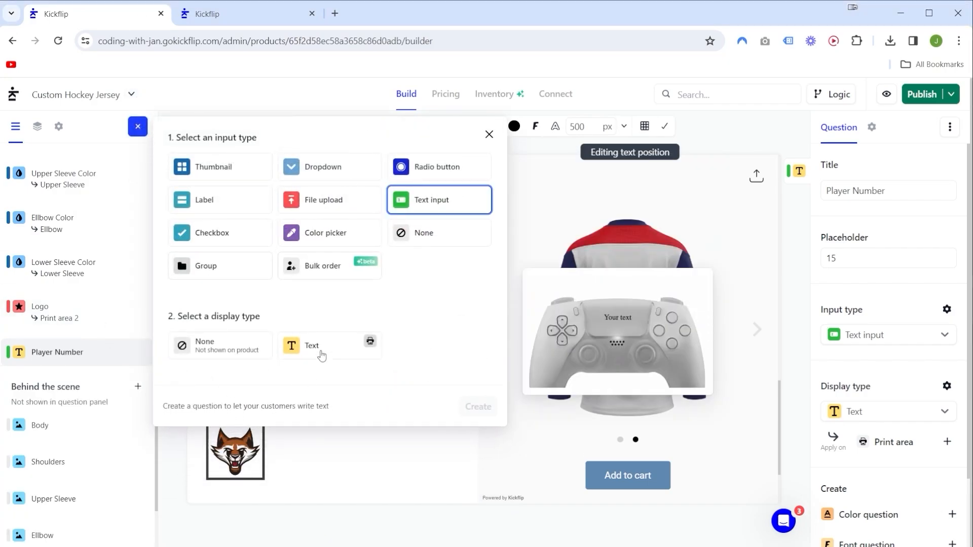
left_click(319, 347)
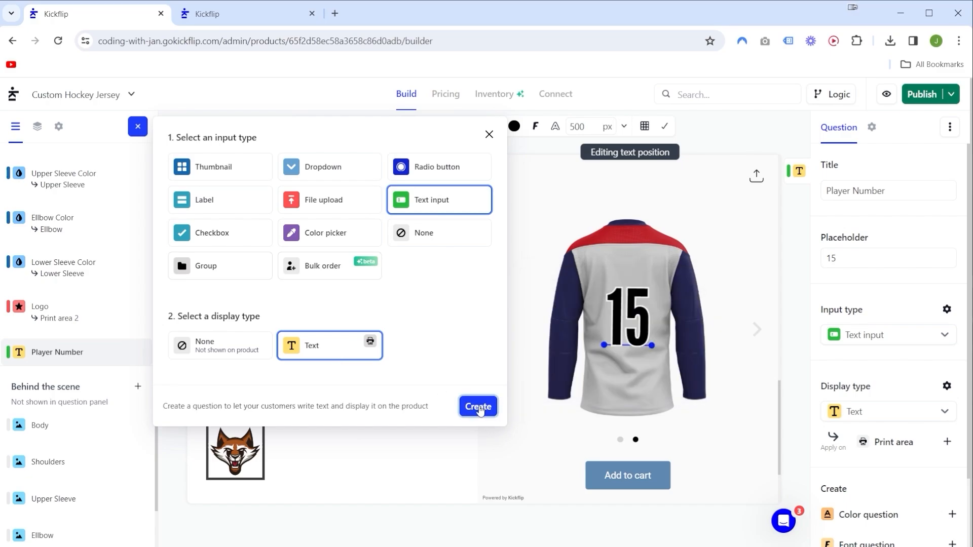
left_click(478, 406)
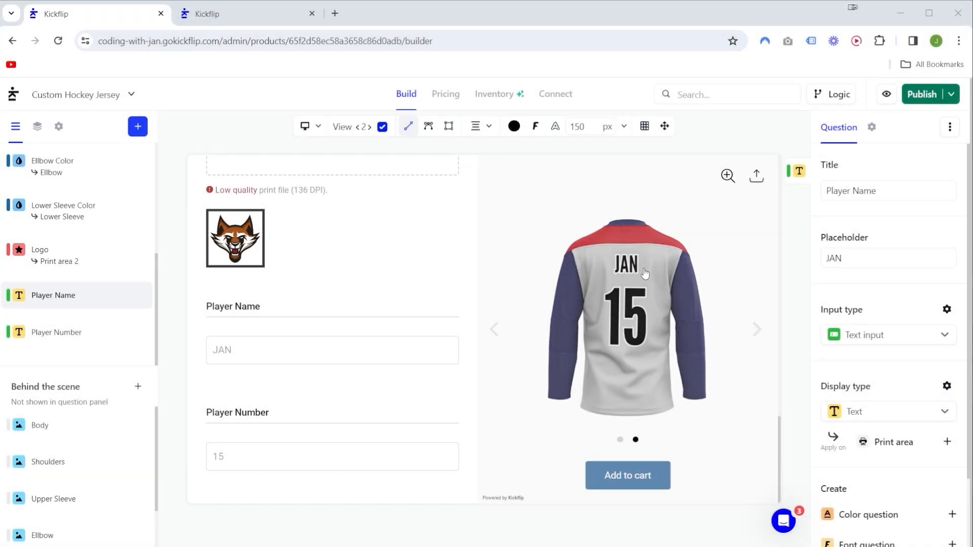
Test the Player Name and Player Number fields with a sample name and the number 12, checking both jersey views.
left_click(366, 356)
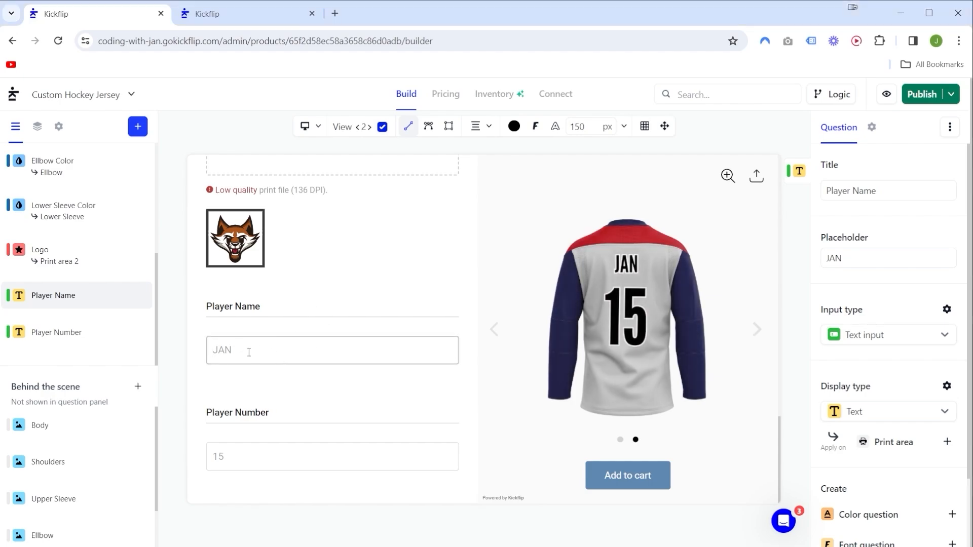
type("JOHN")
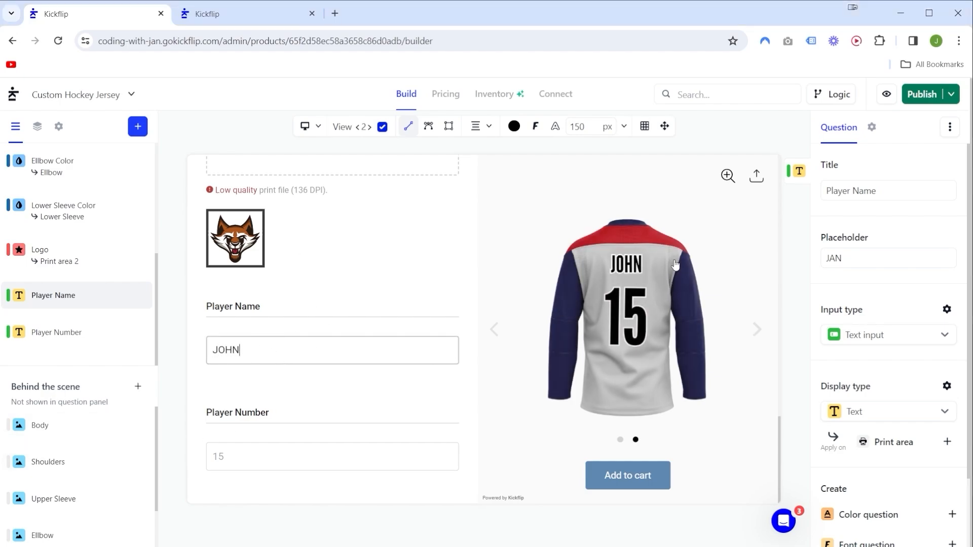
left_click(232, 459)
type("12")
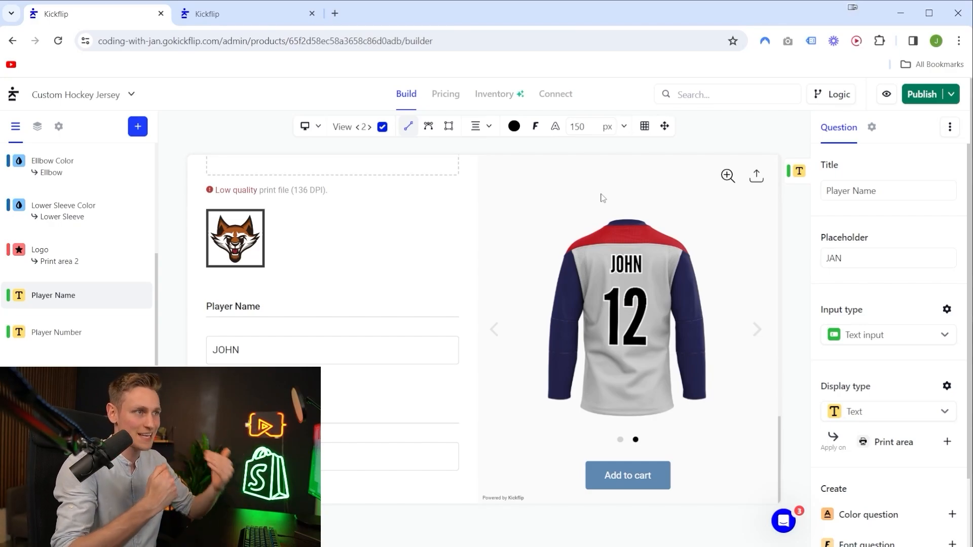
left_click(368, 129)
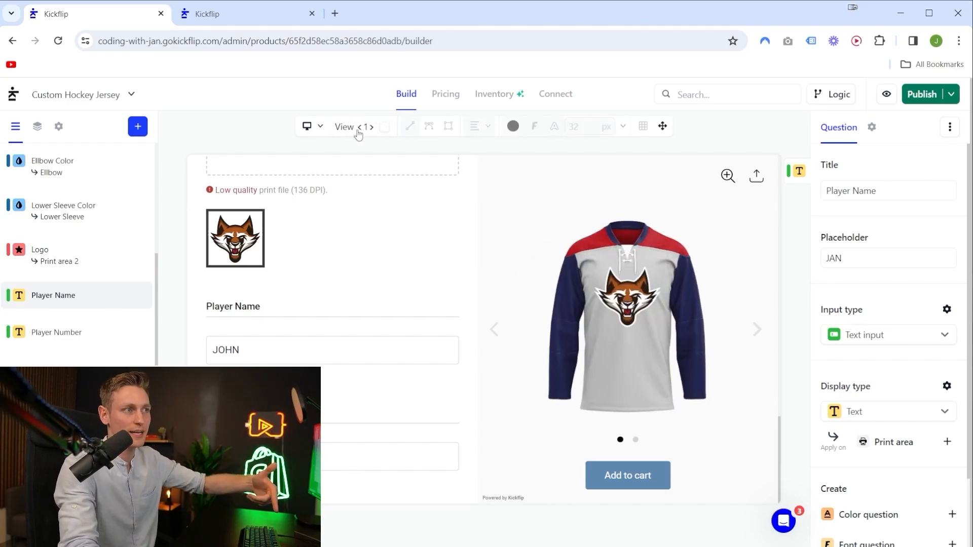
left_click(360, 129)
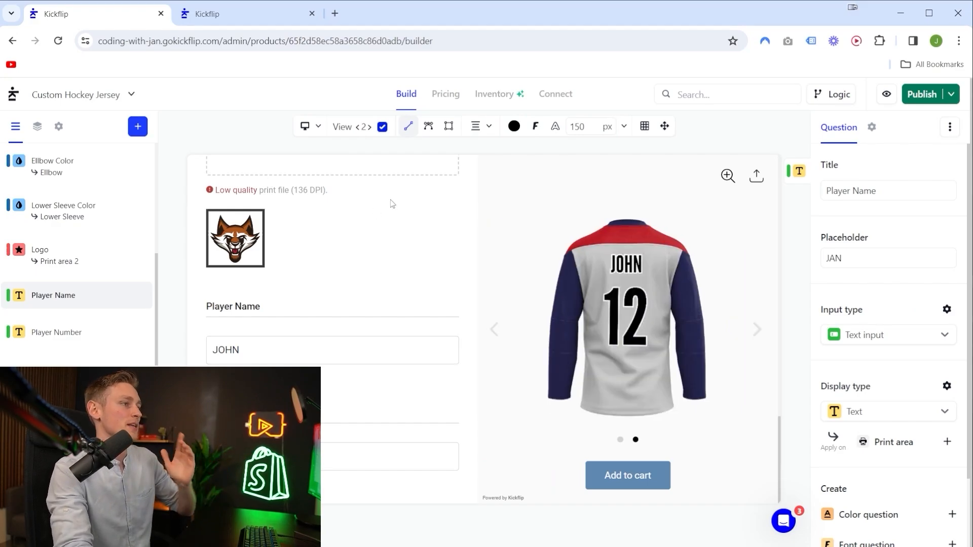
Create a Bulk order question and move the Player Name and Player Number questions into it.
left_click(137, 127)
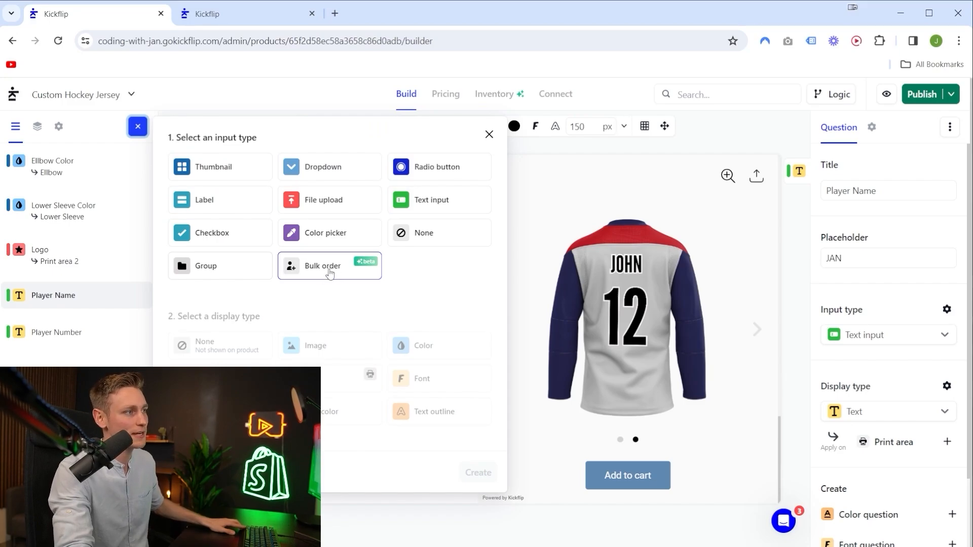
left_click(324, 270)
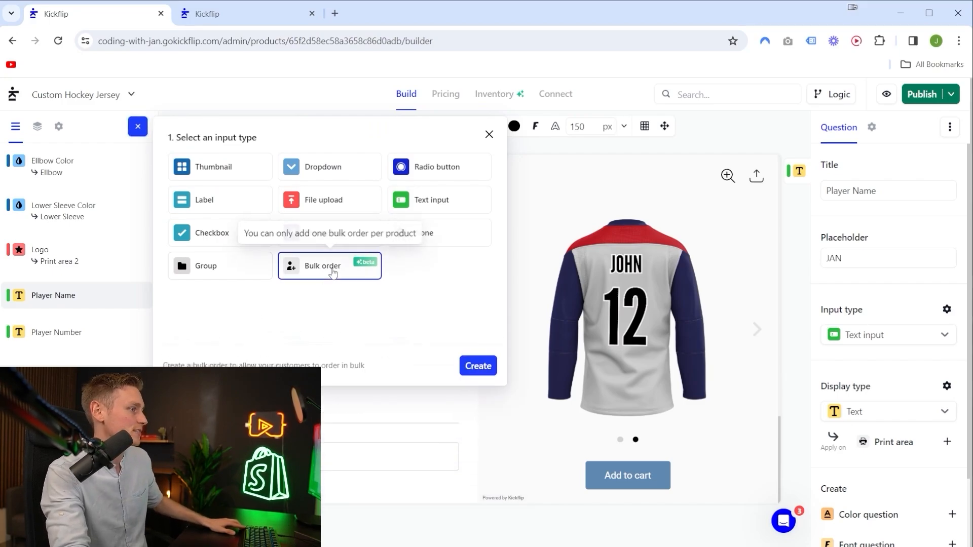
left_click(479, 317)
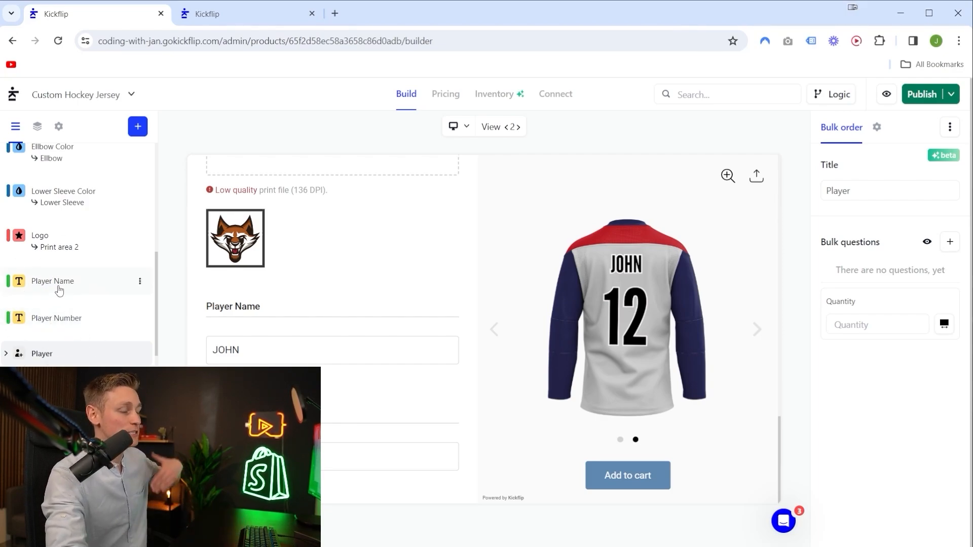
mouse_move(60, 288)
left_mouse_down()
mouse_move(52, 335)
mouse_move(50, 304)
left_mouse_up()
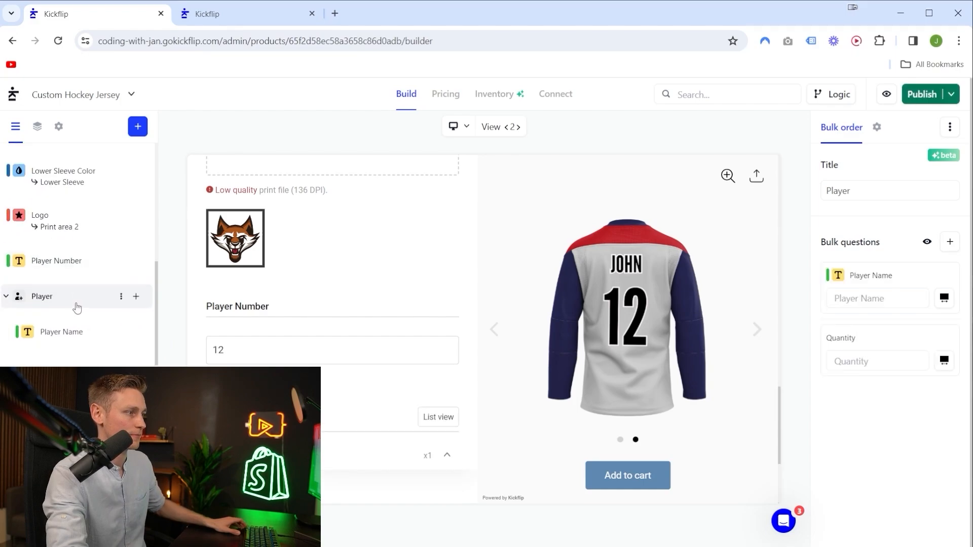
left_click_drag(74, 260, 68, 336)
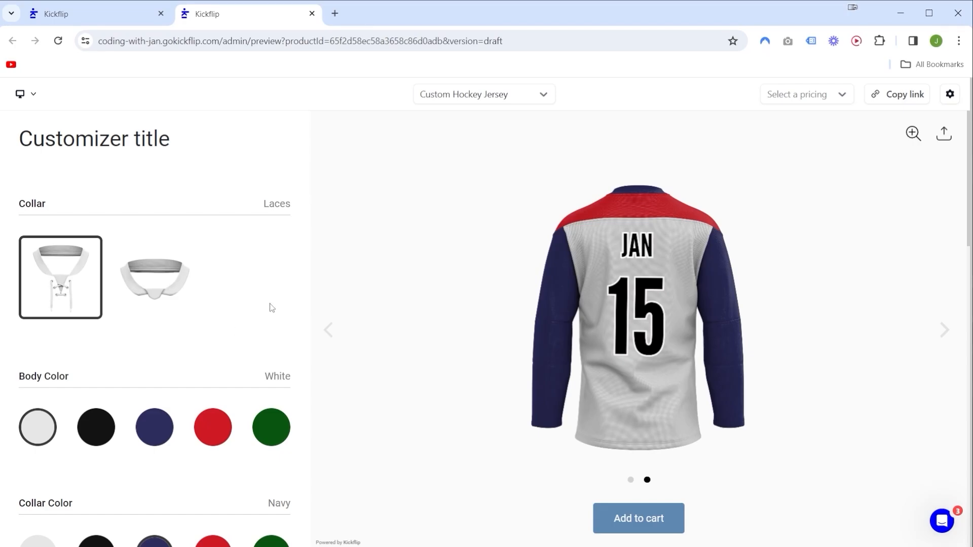
In the product preview, fill in the first bulk order item with a sample player name and the number 15.
scroll(271, 308, "down", 15)
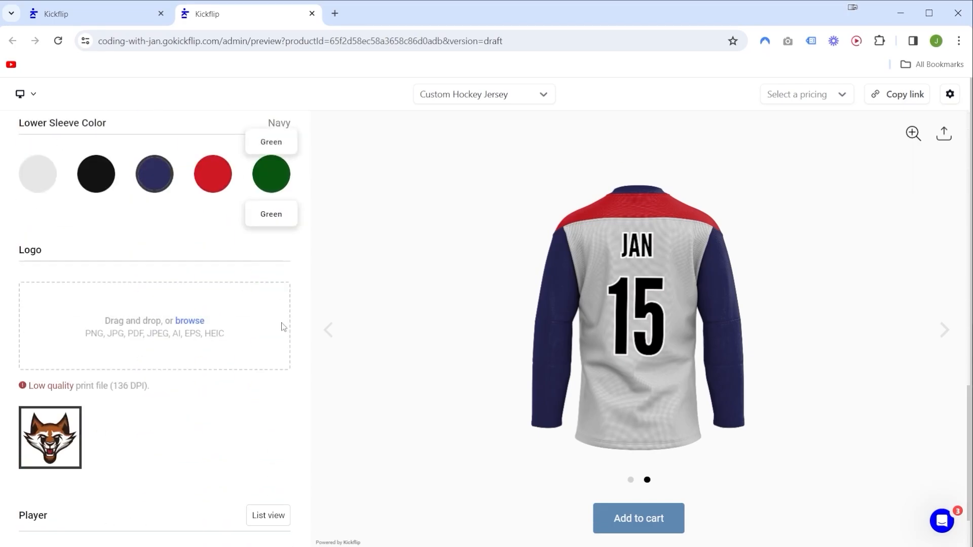
left_click(89, 468)
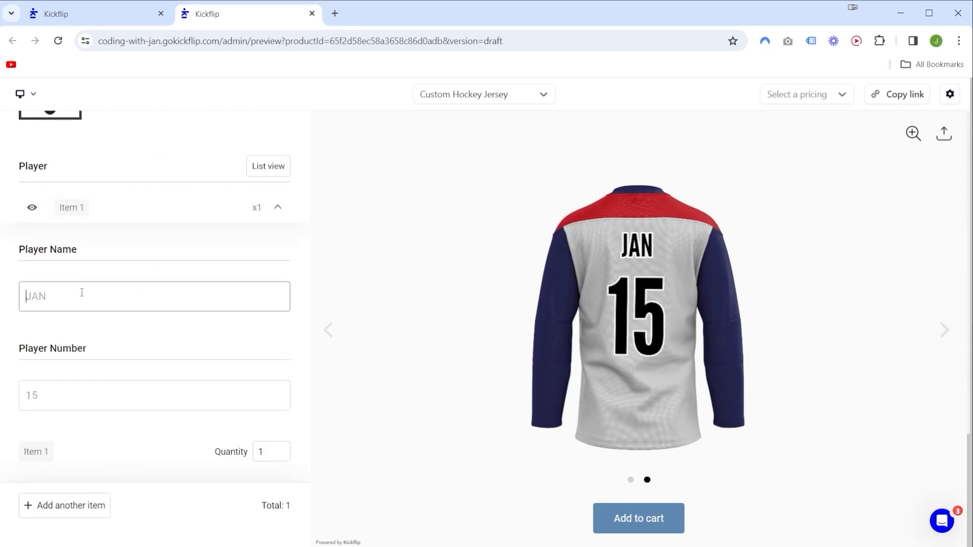
type("JOHN")
left_click(64, 397)
type("15")
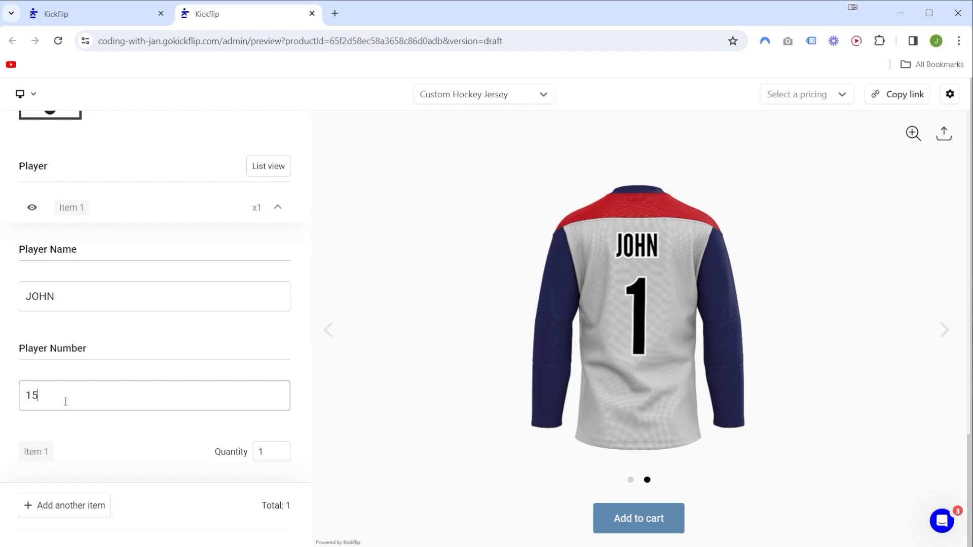
left_click(346, 425)
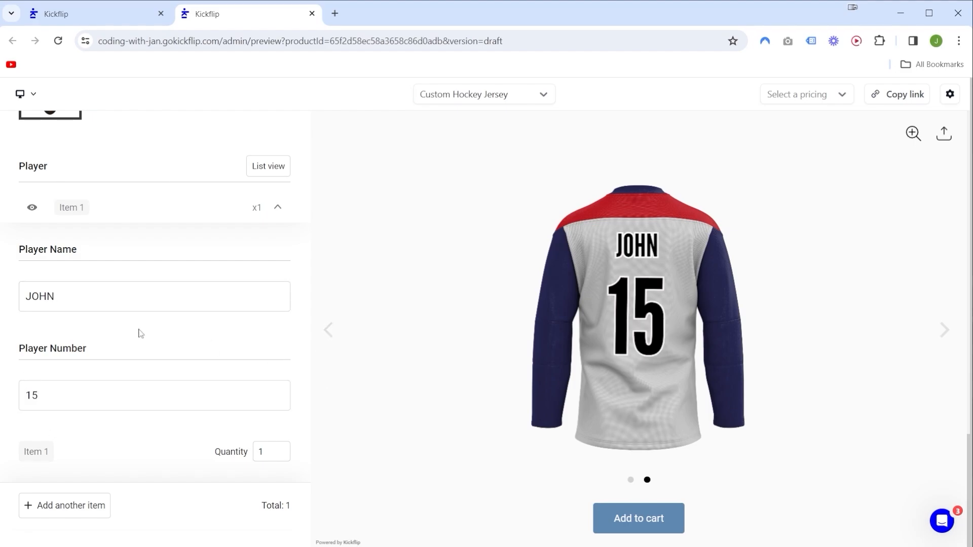
Add a second bulk order item with a different sample player name and the number 10.
left_click(64, 506)
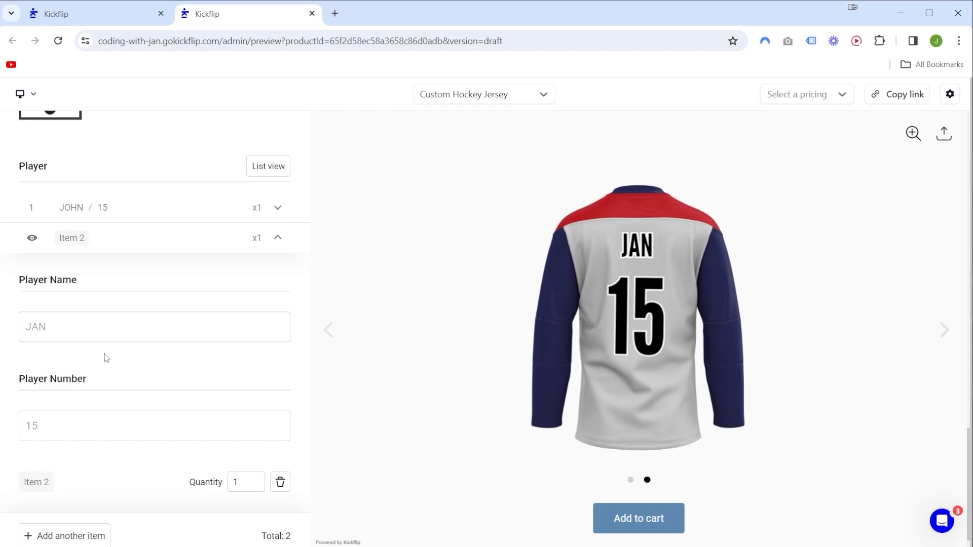
left_click(116, 326)
type("ALEX")
left_click(118, 425)
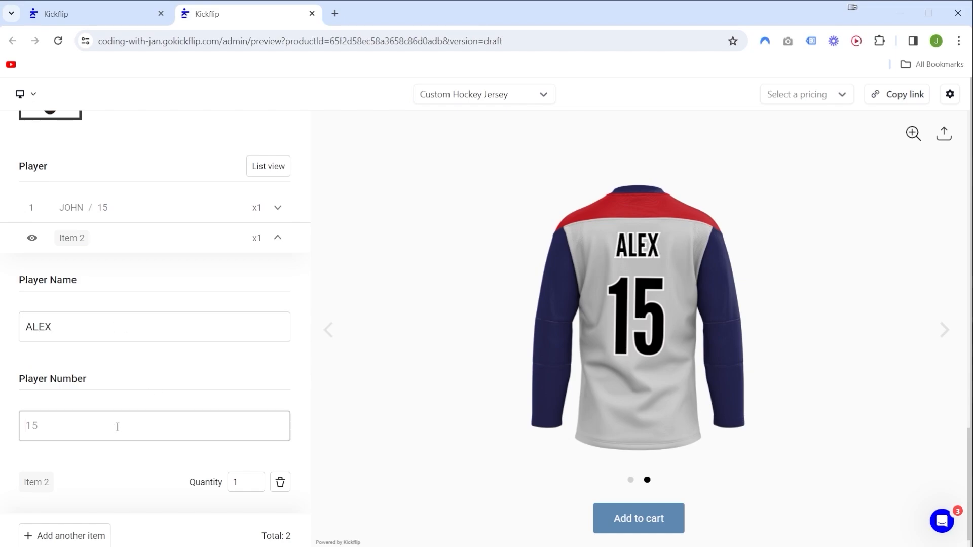
type("10")
left_click(404, 326)
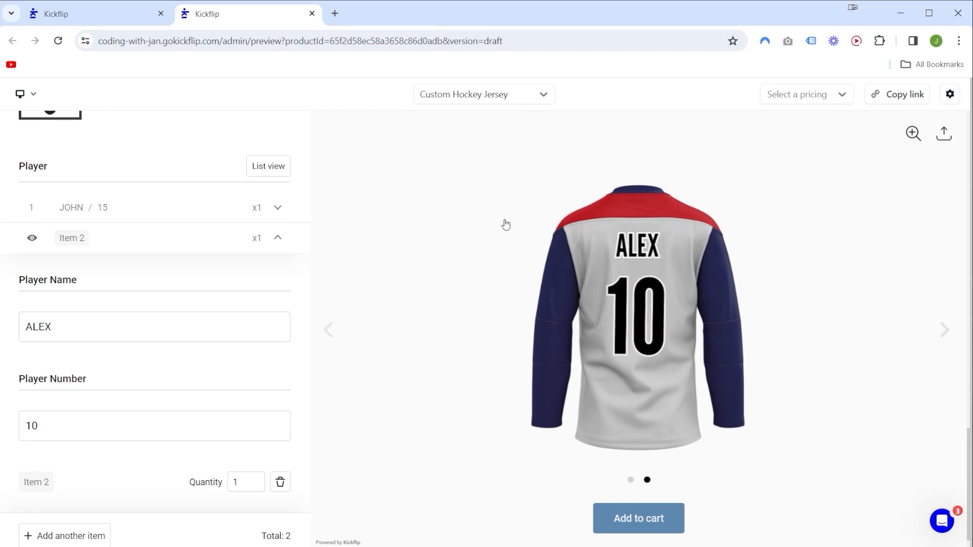
scroll(107, 426, "down", 1)
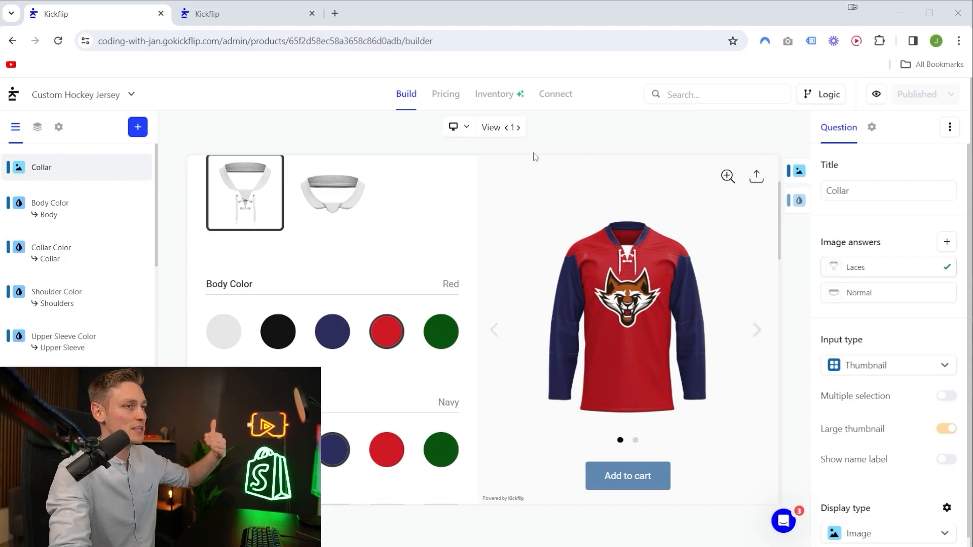
Return to the builder and open the product's Connect page to check the linked Shopify store and product.
left_click(557, 99)
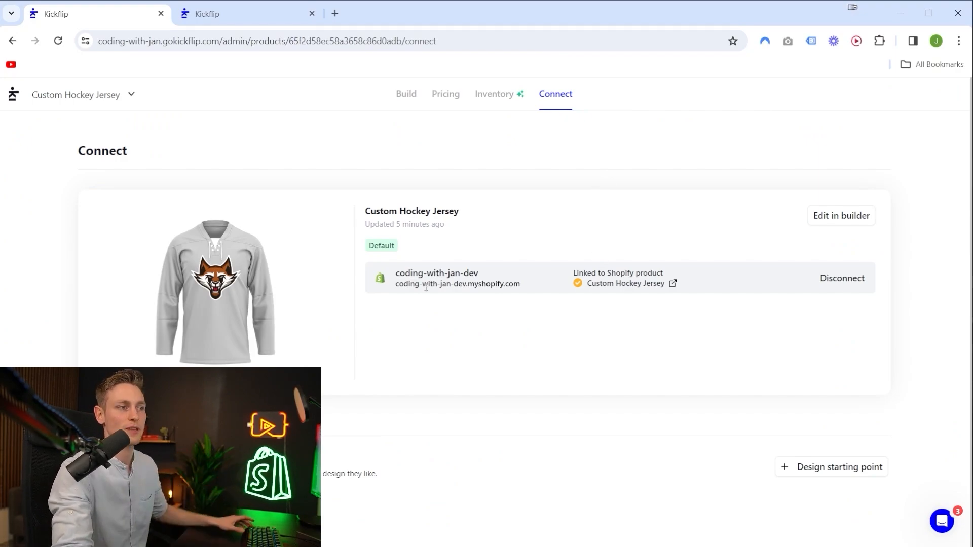
left_click_drag(398, 277, 489, 277)
left_click(496, 278)
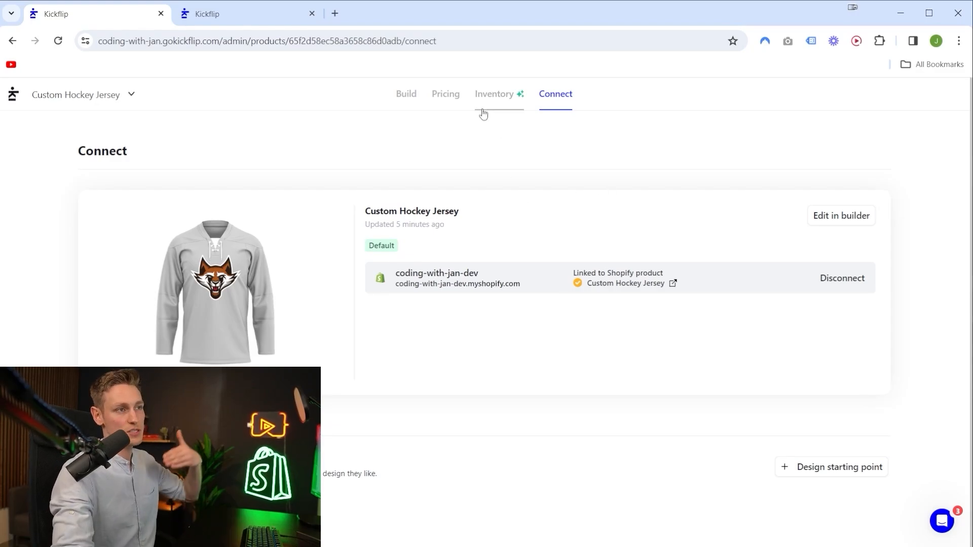
Publish the jersey customizer from the builder and check its Shopify product link status on the Connect page.
left_click(404, 100)
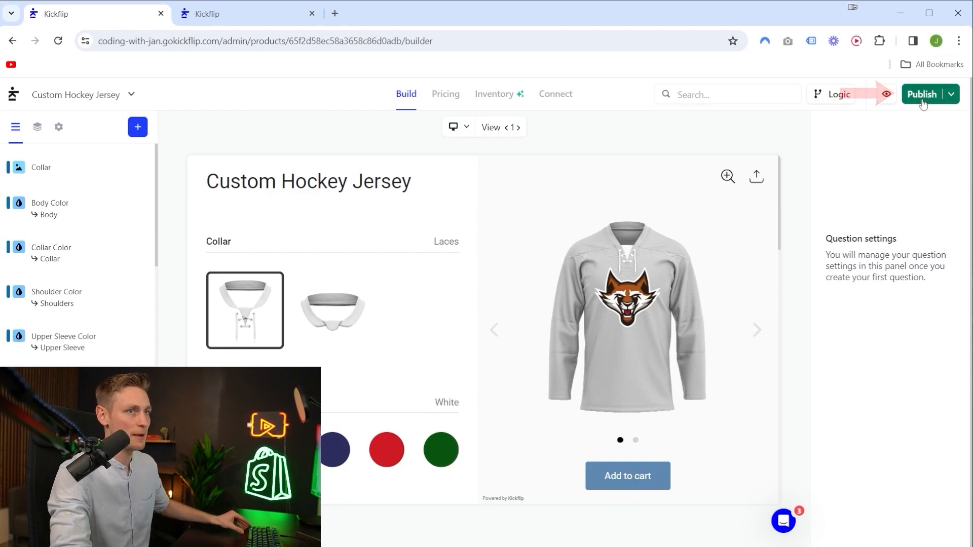
left_click(916, 95)
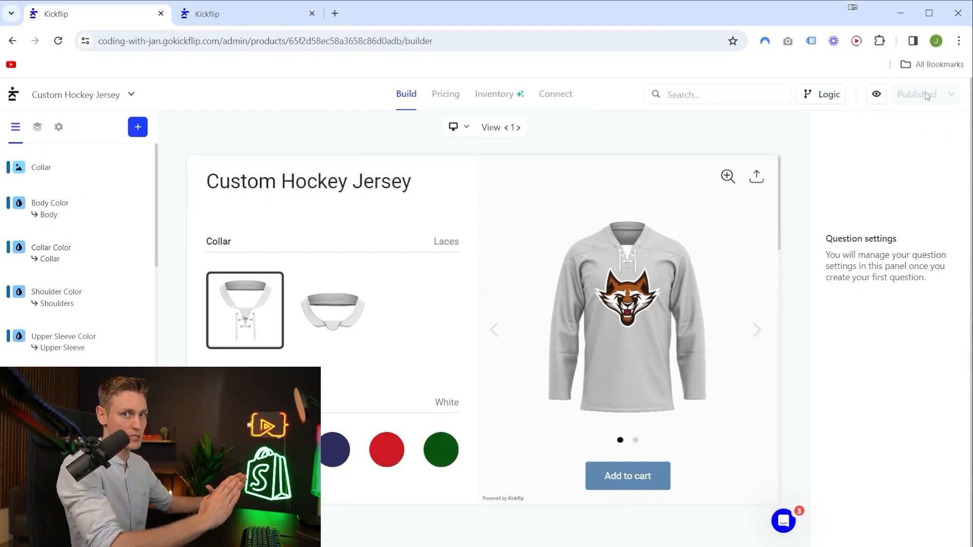
left_click(555, 96)
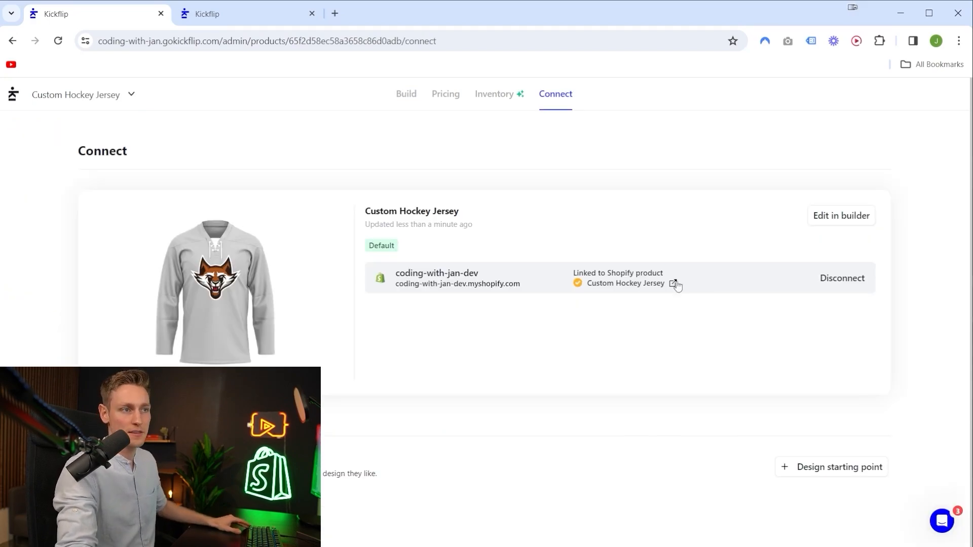
left_click_drag(652, 285, 572, 272)
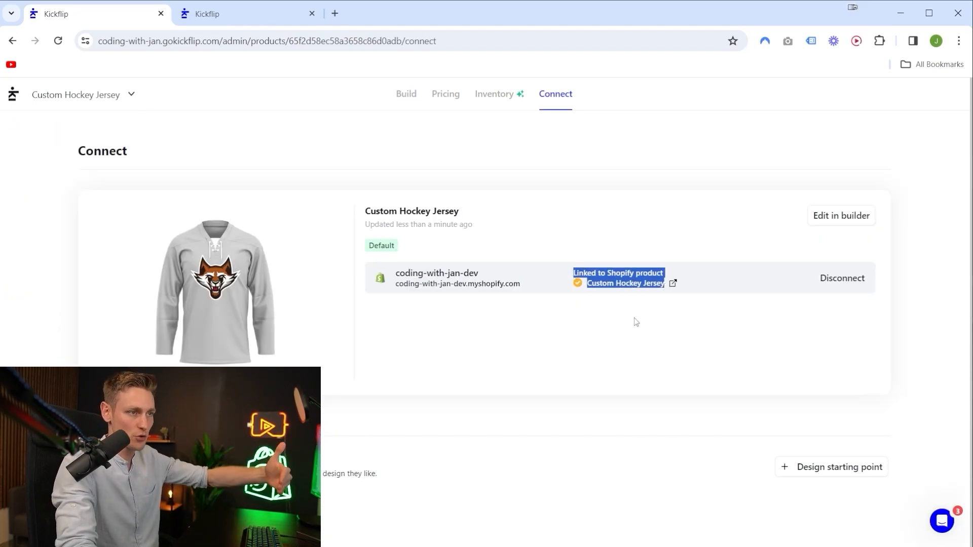
left_click(570, 313)
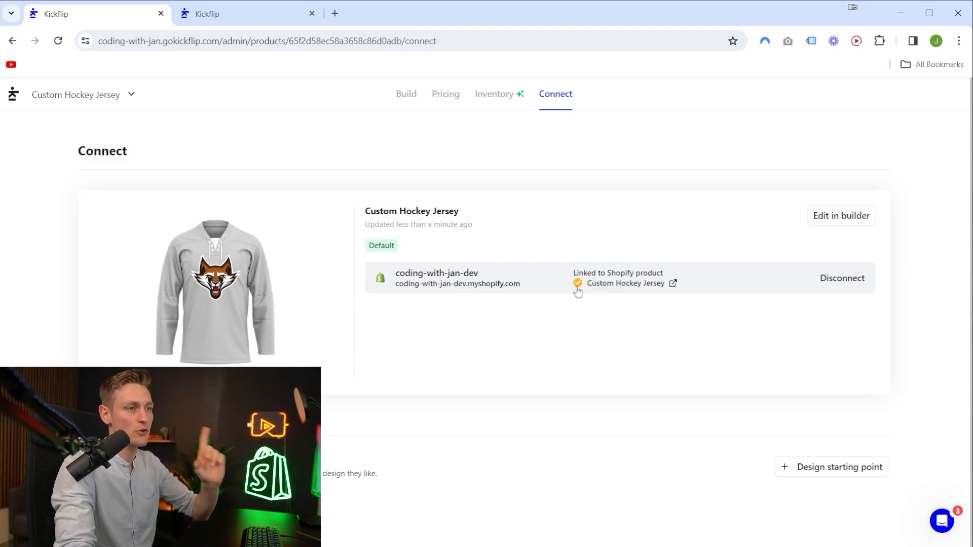
mouse_move(579, 292)
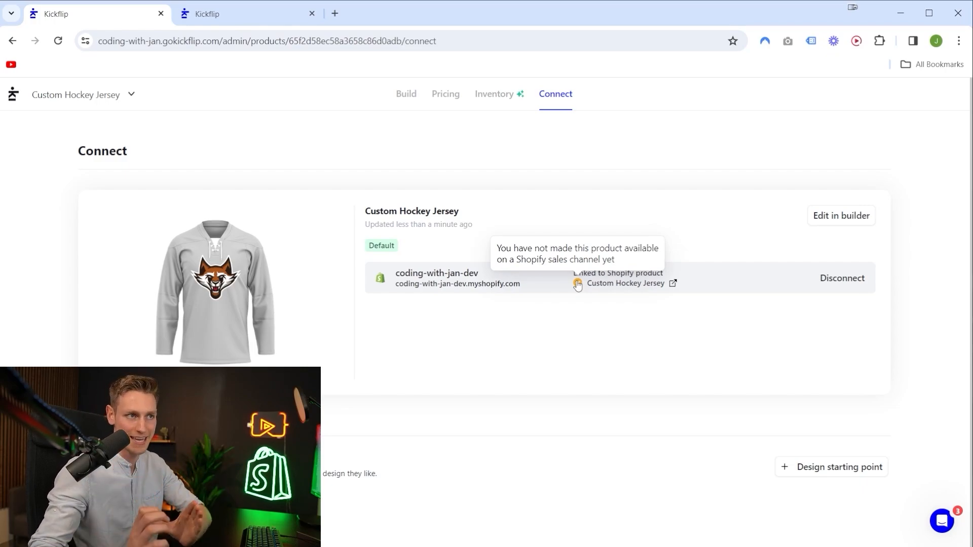
Set the jersey's base price to 80 € in the product pricing.
left_click(450, 100)
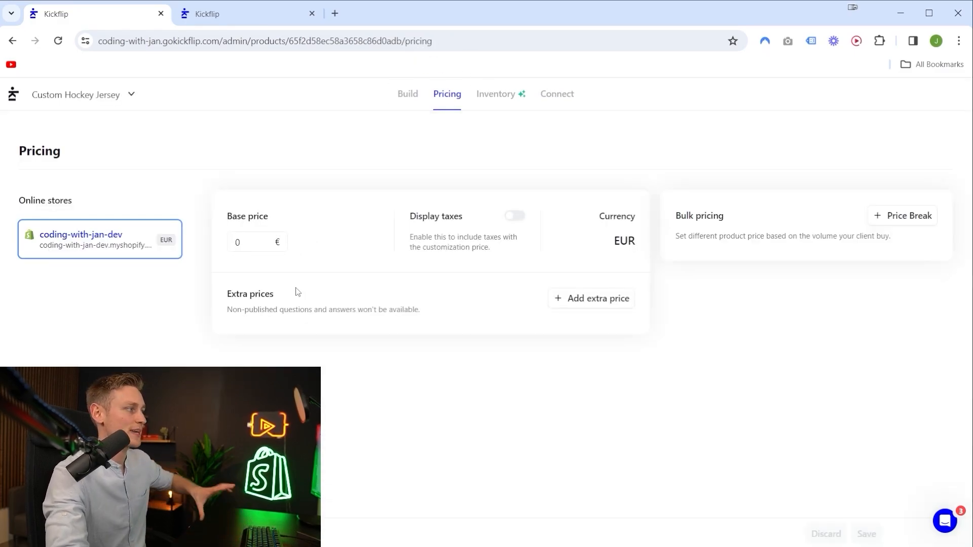
left_click(266, 246)
type("80")
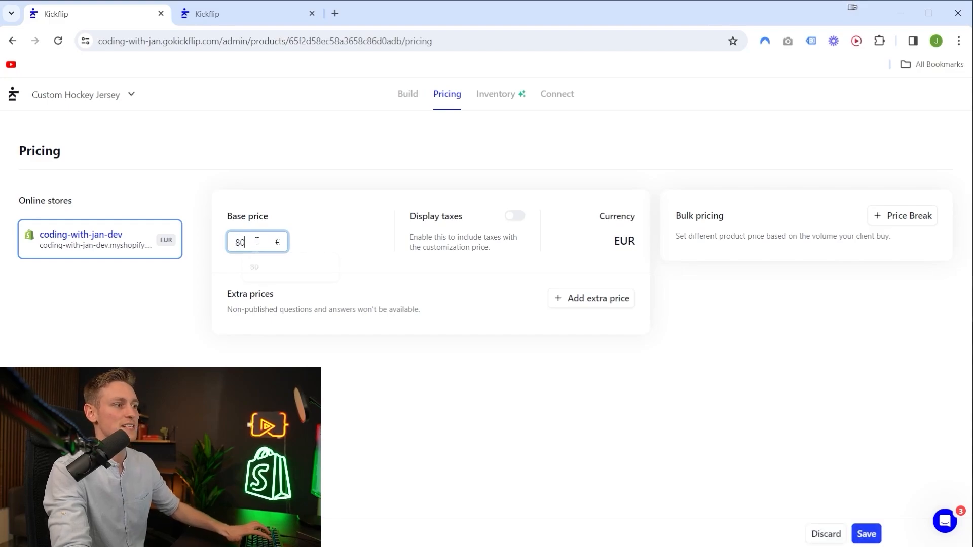
left_click(336, 201)
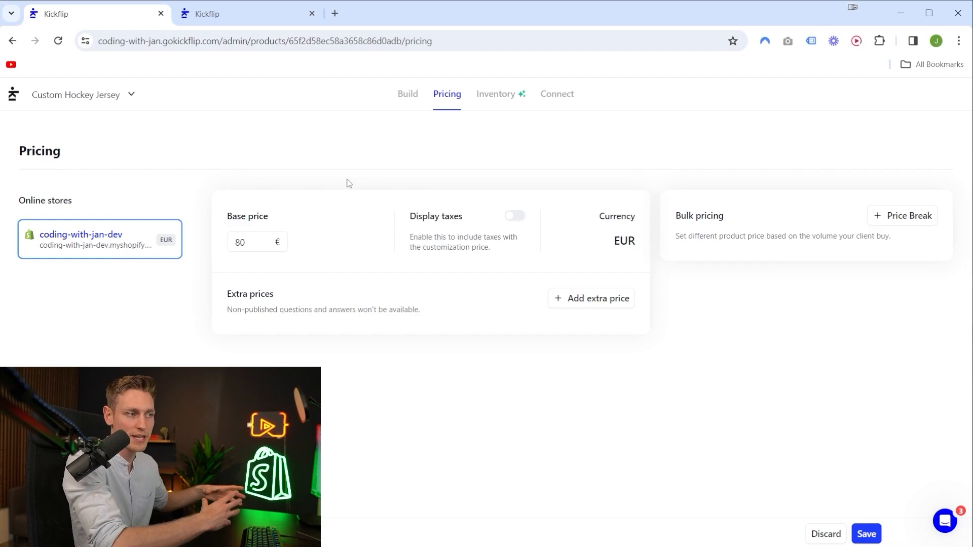
left_click(905, 218)
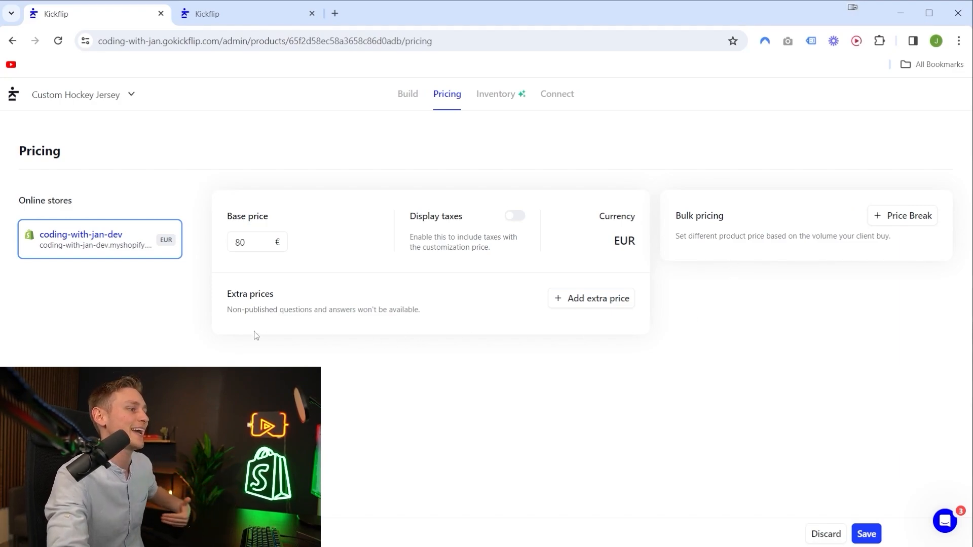
Add an extra price of 5 € for the Laces answer of the Collar question and save the pricing.
left_click_drag(226, 290, 456, 315)
left_click(592, 299)
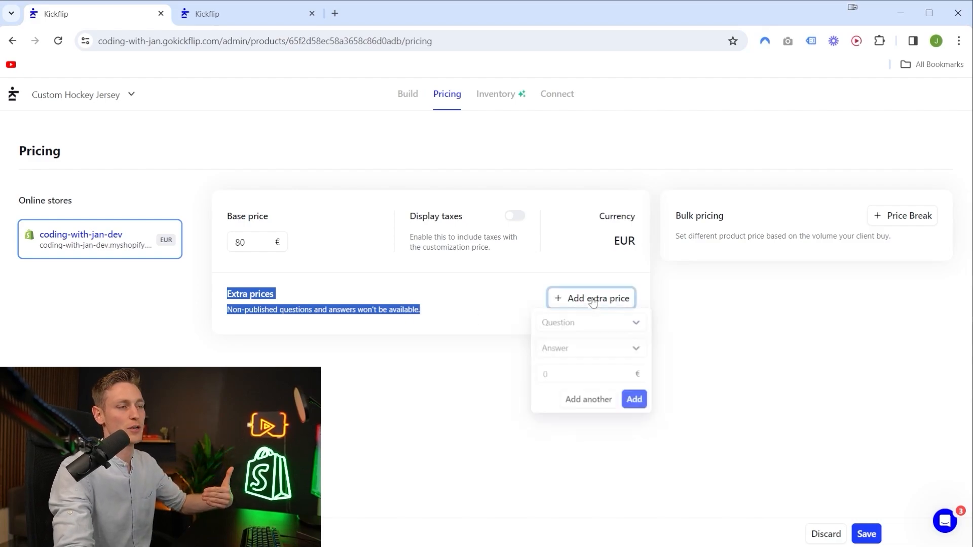
left_click(571, 324)
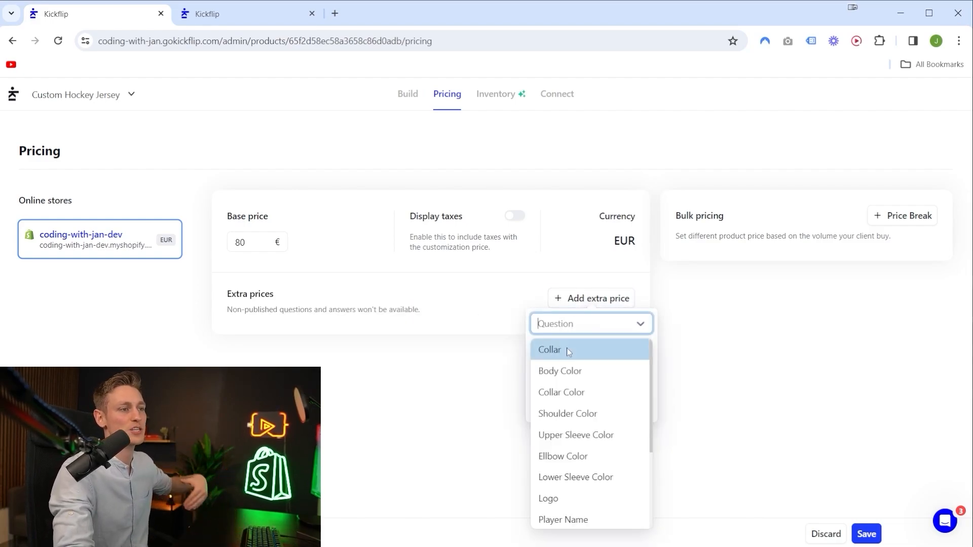
left_click(567, 351)
left_click(570, 355)
left_click(558, 378)
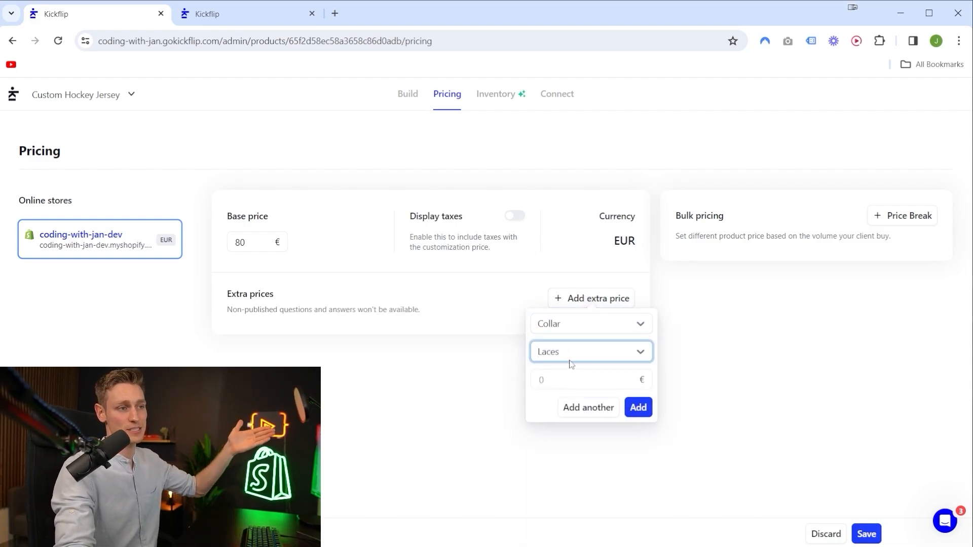
key("Tab")
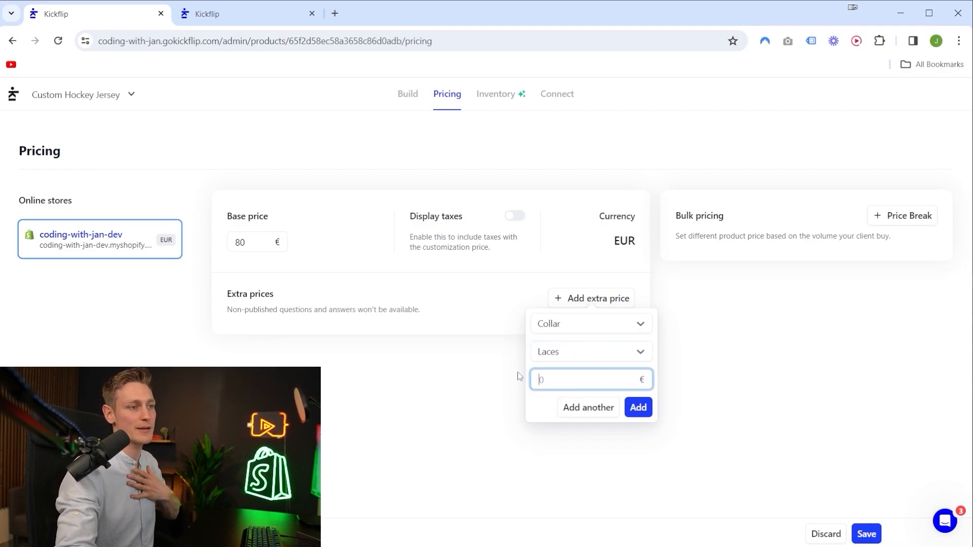
type("5")
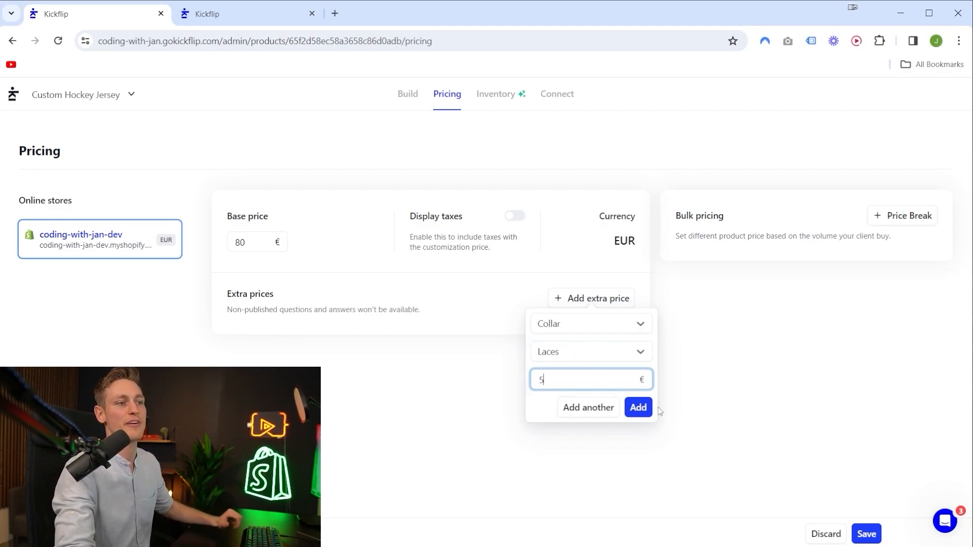
left_click(644, 413)
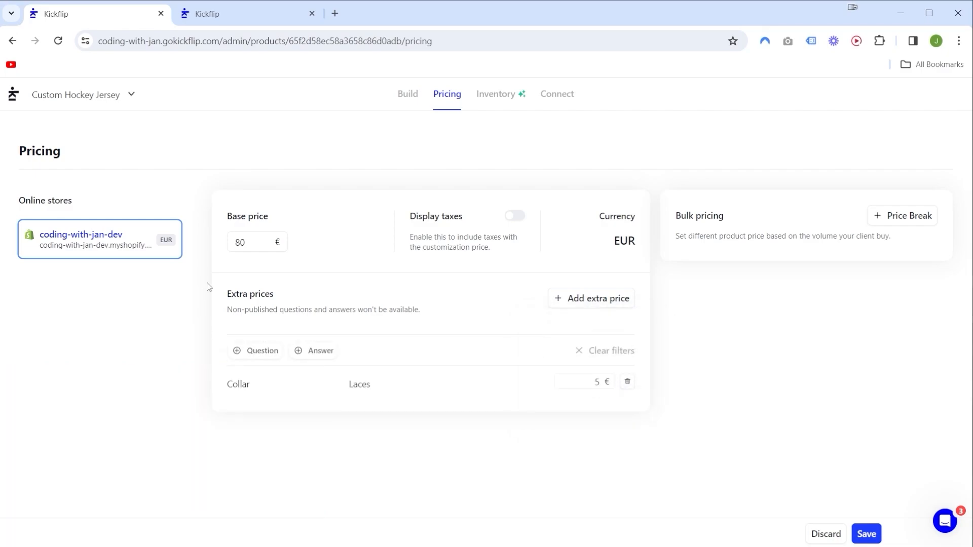
left_click_drag(210, 287, 695, 393)
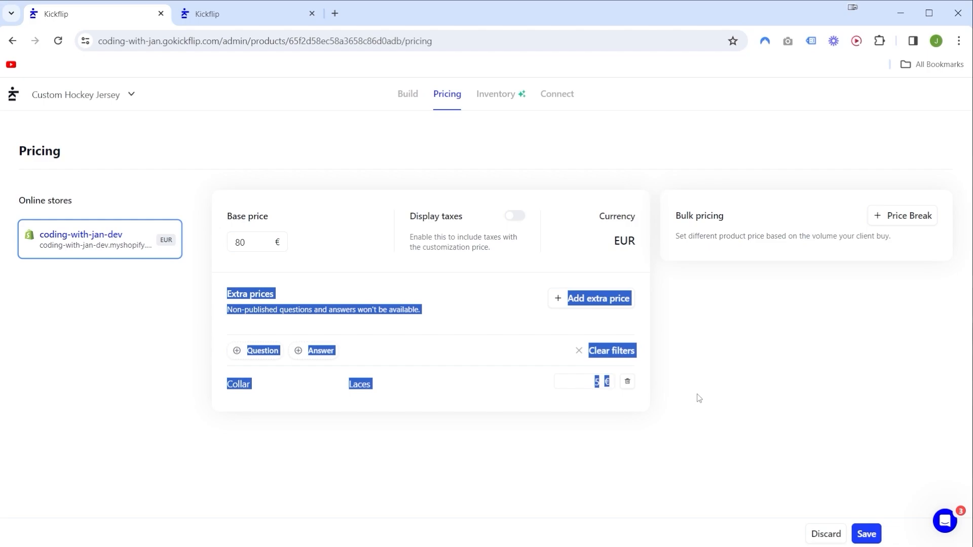
left_click(696, 393)
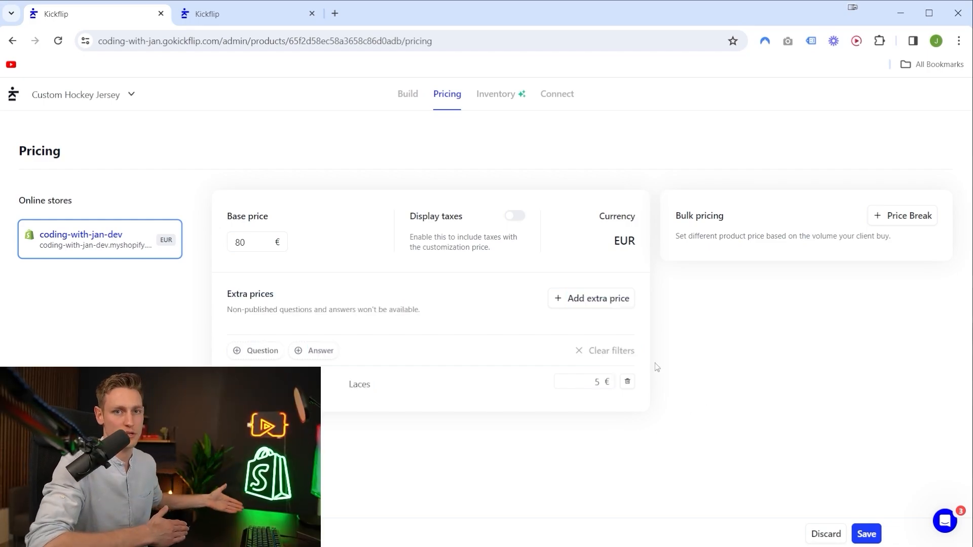
left_click(865, 533)
Return to the Connect page and open the linked Custom Hockey Jersey product in the Shopify admin.
left_click(556, 103)
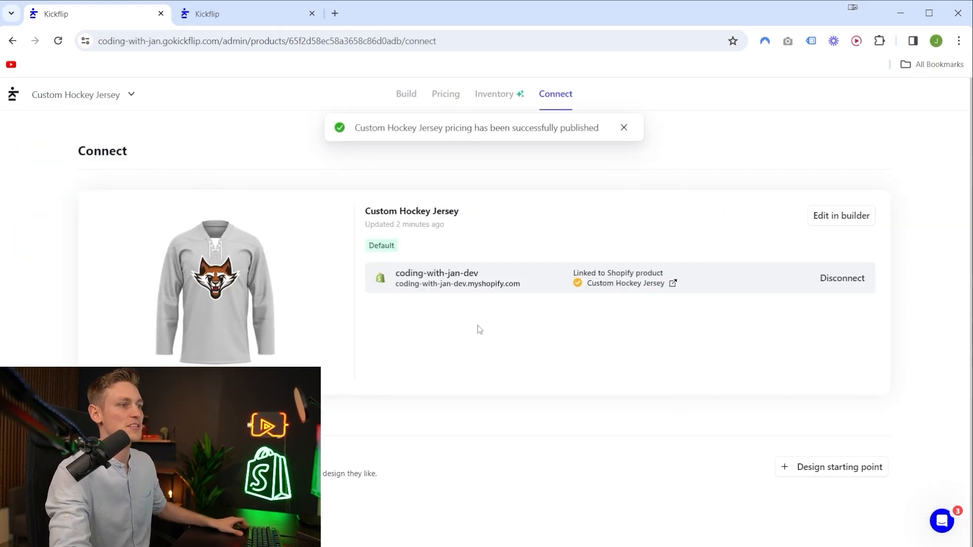
left_click_drag(699, 291, 572, 274)
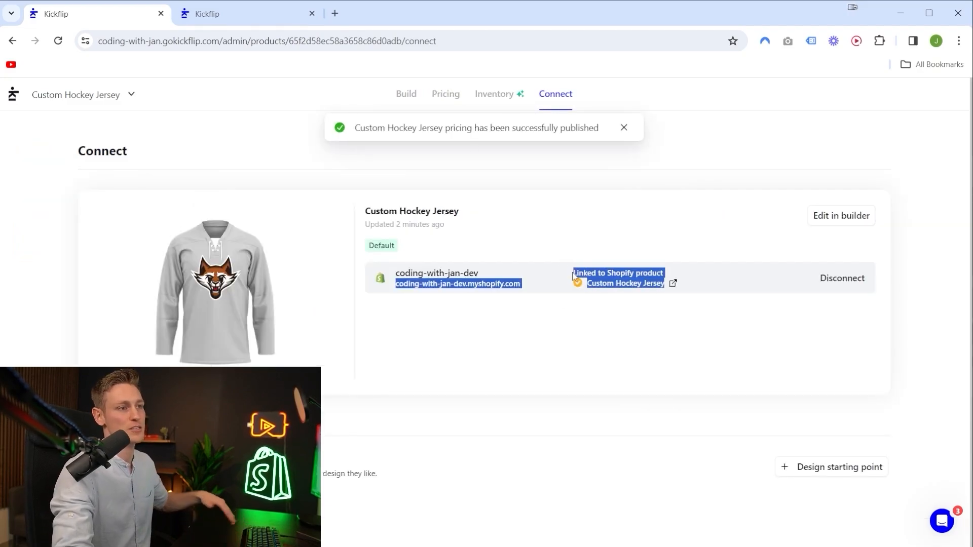
left_click(669, 308)
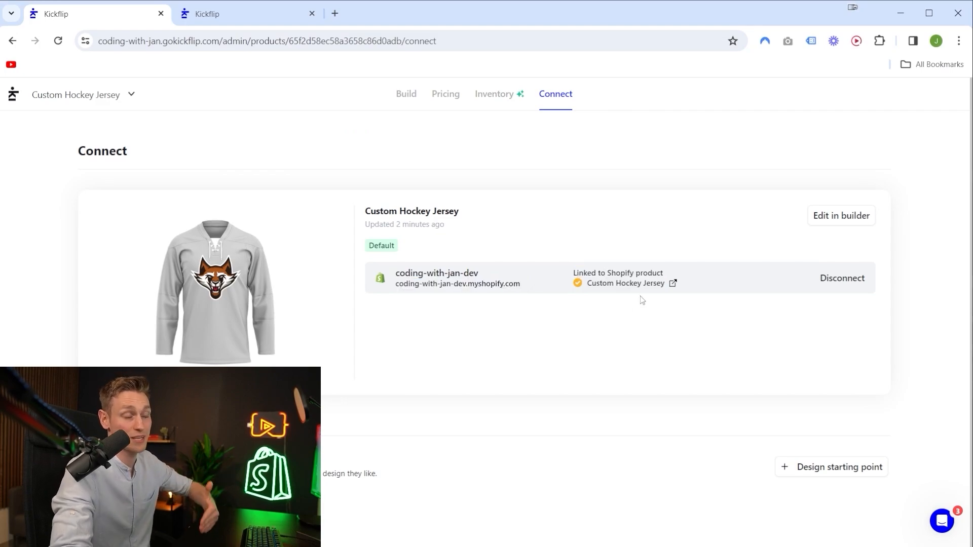
left_click(606, 285)
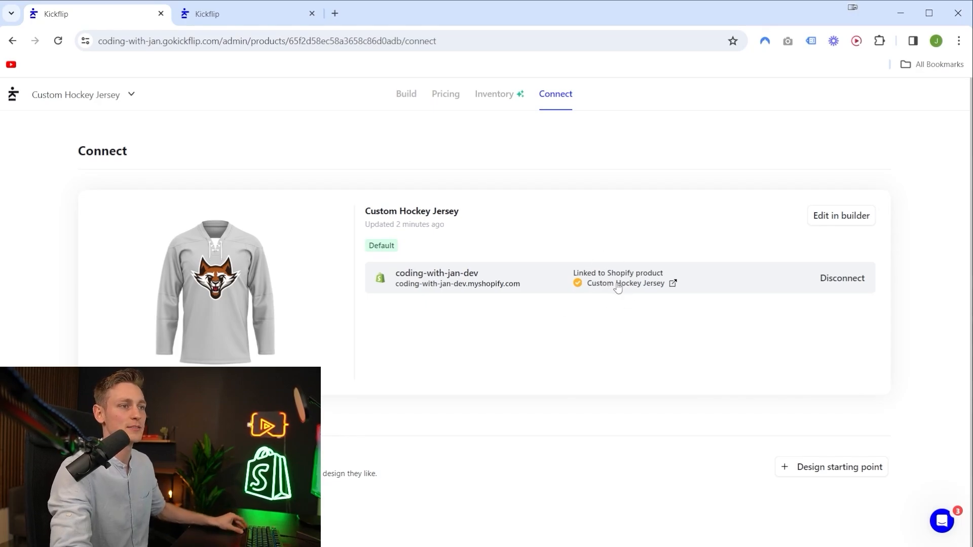
left_click_drag(470, 152, 236, 154)
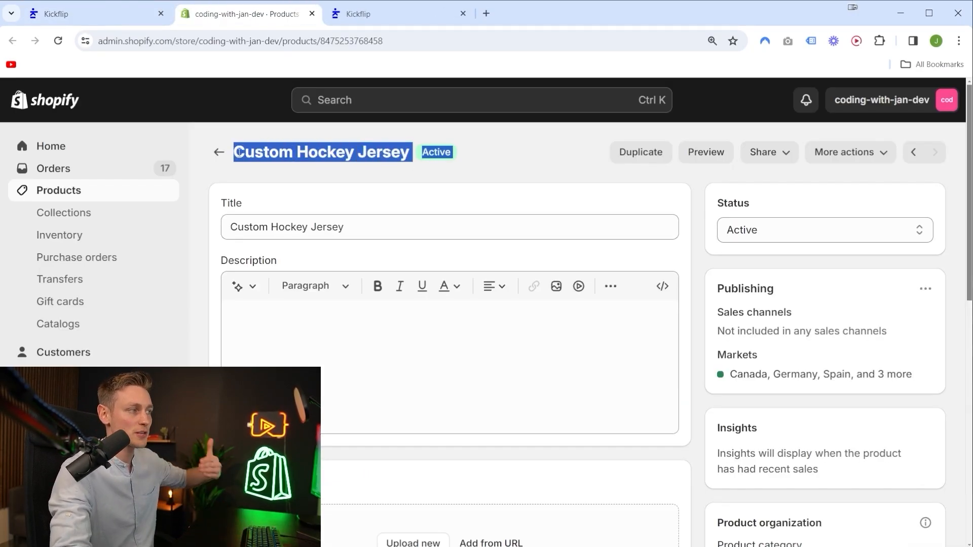
left_click(503, 172)
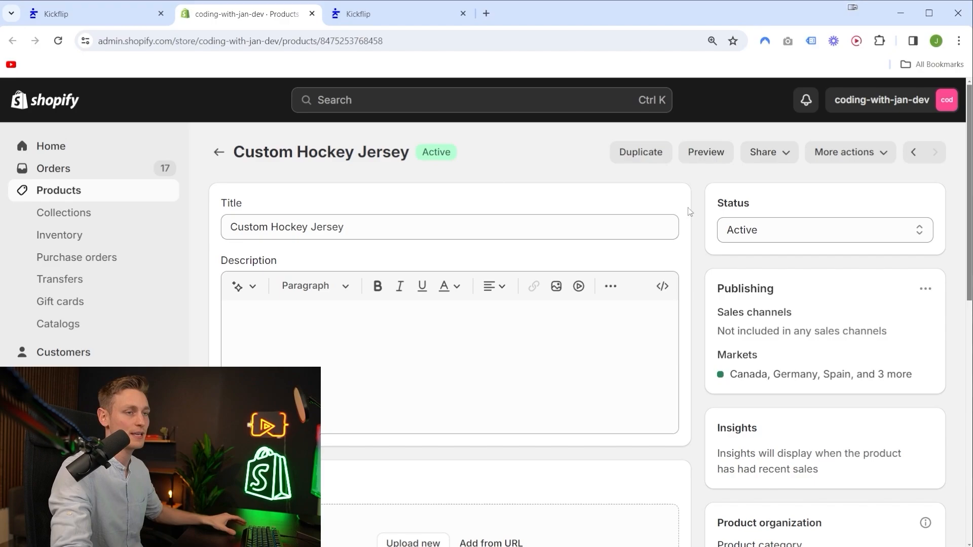
Make the Custom Hockey Jersey available on the Online Store sales channel and save the product.
left_click_drag(712, 275, 914, 373)
left_click(915, 378)
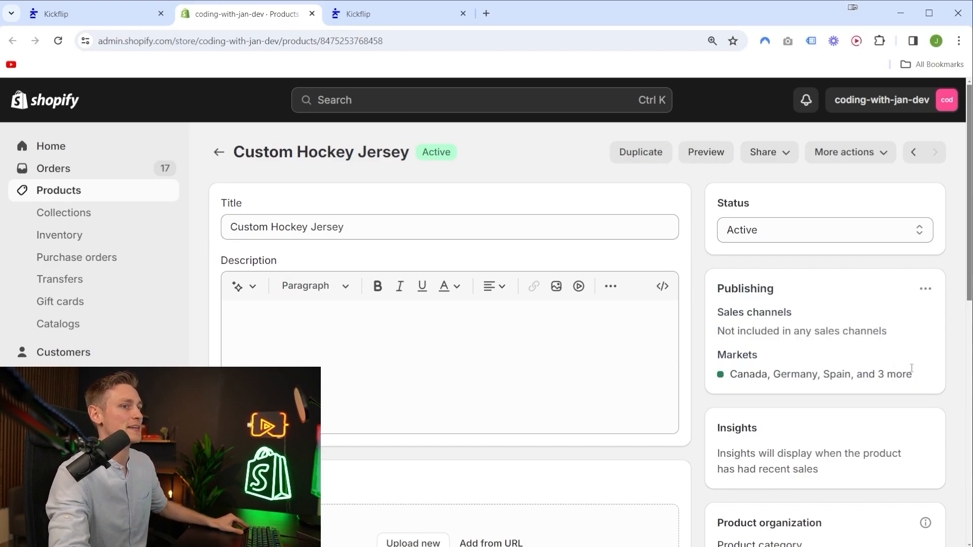
left_click(927, 292)
left_click(869, 328)
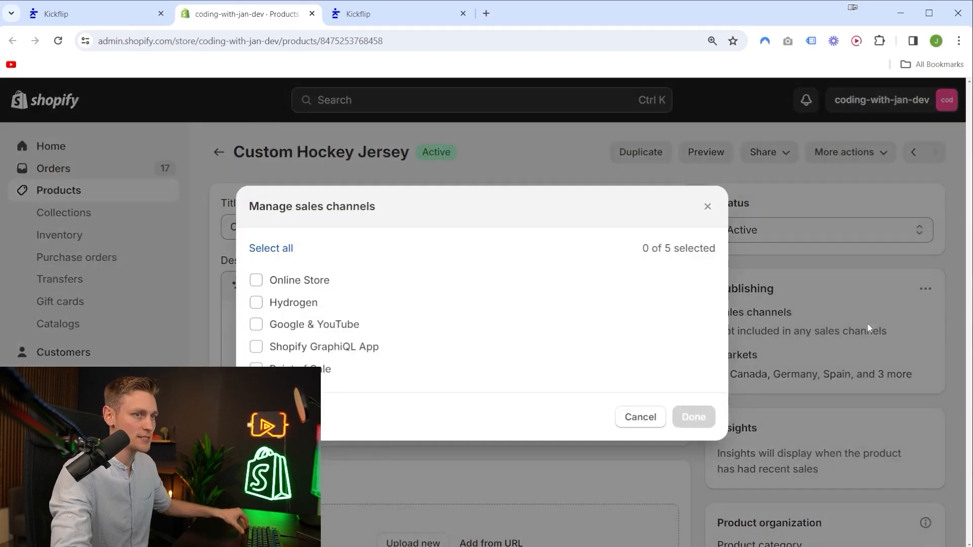
left_click(257, 282)
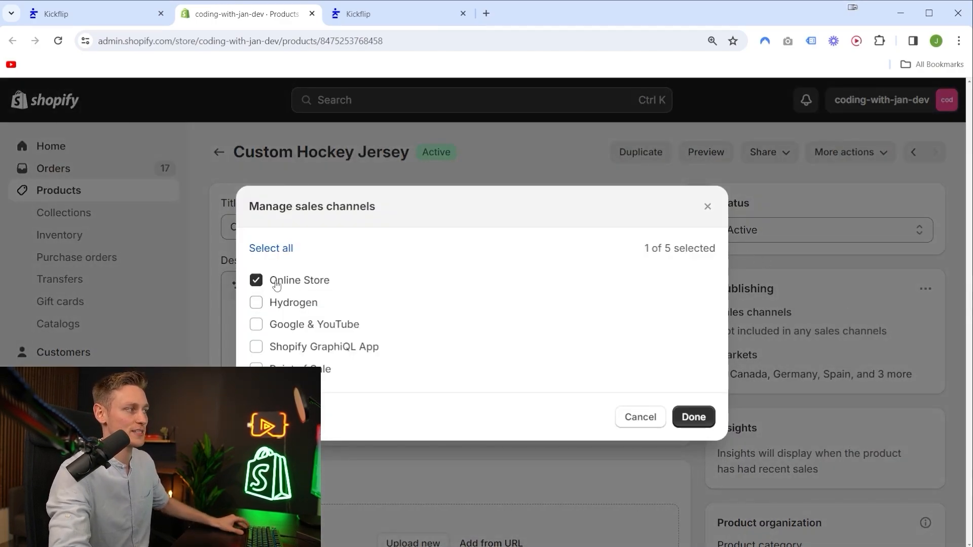
left_click(706, 418)
left_click(918, 100)
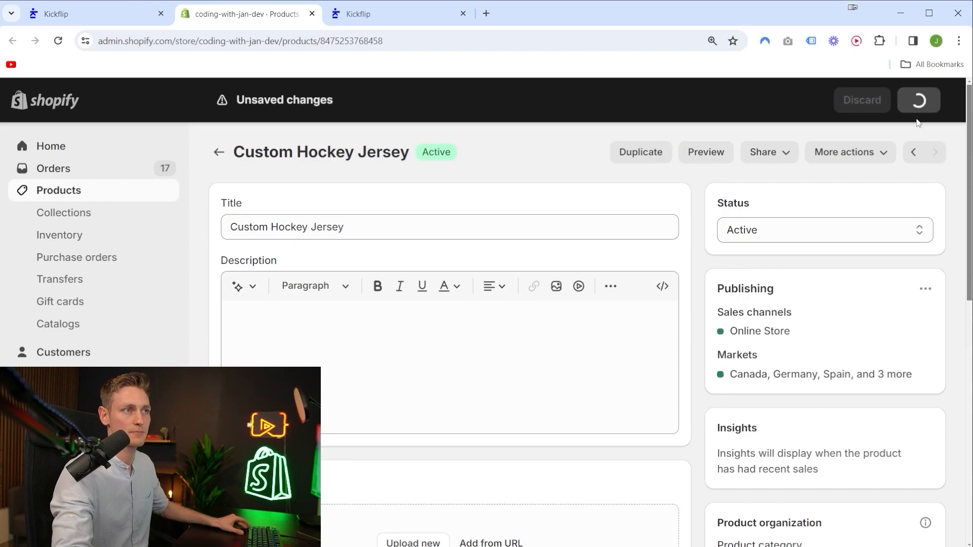
Recheck the Shopify link status in Kickflip, and open the product's storefront preview from the Shopify admin.
key("ctrl+shift+Tab")
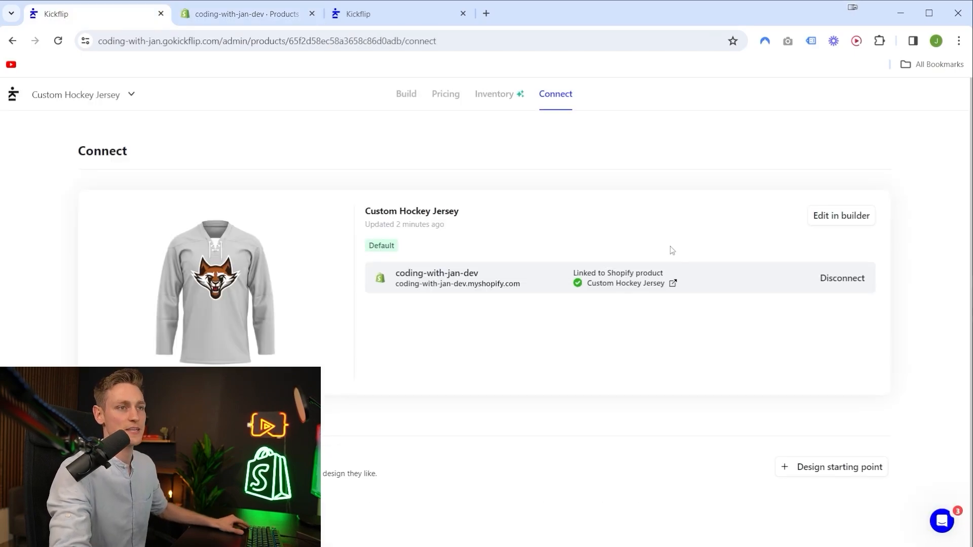
left_click(580, 289)
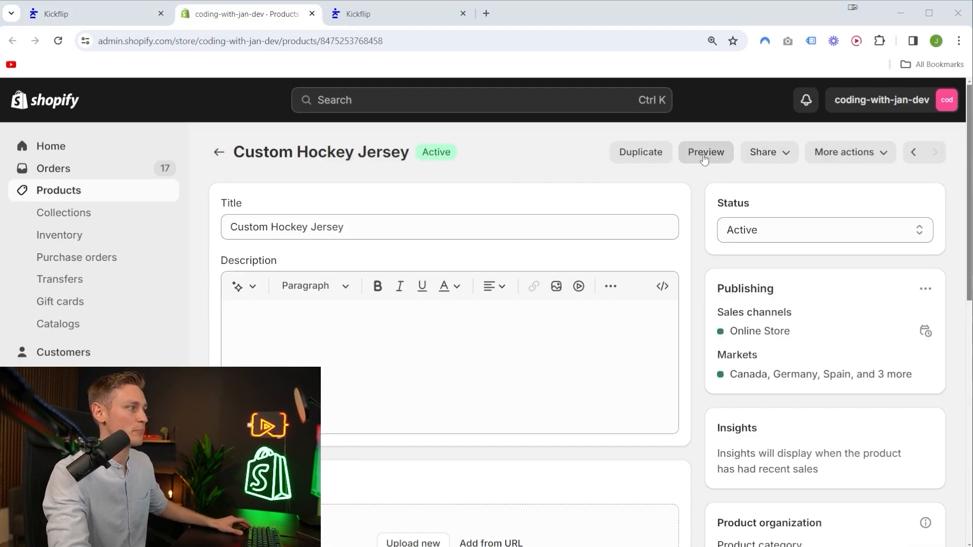
left_click(704, 154)
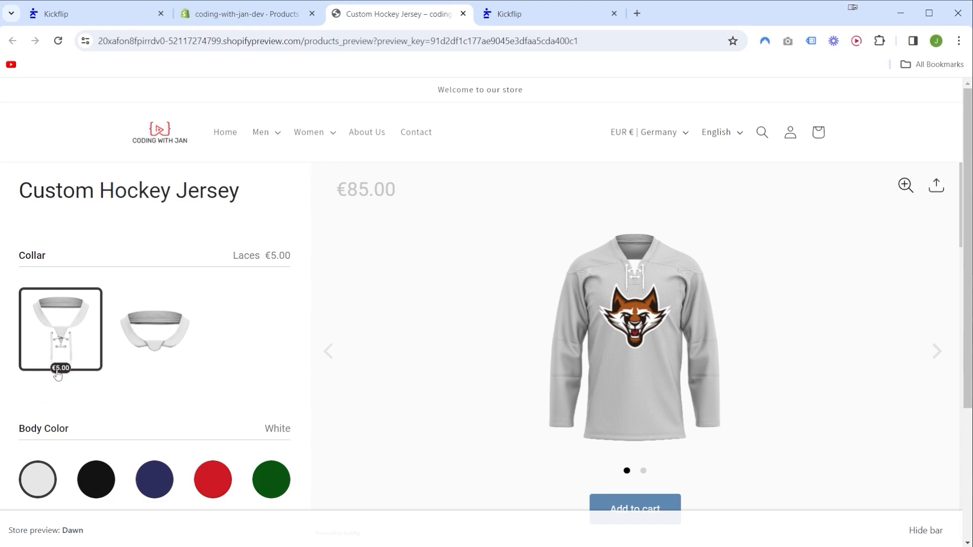
In the storefront preview, compare the Normal and Laces collars, keep Laces, and choose a navy body and red shoulders.
left_click(166, 346)
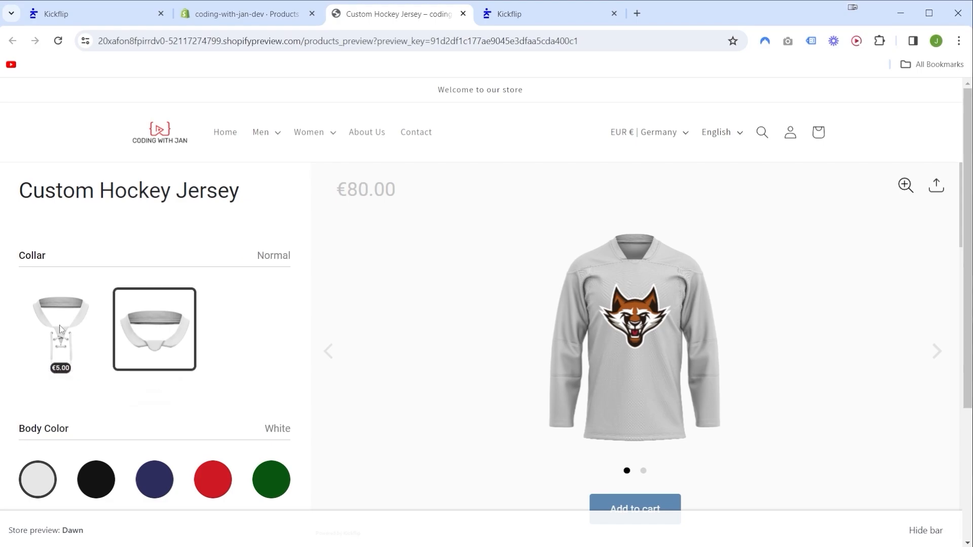
left_click(190, 323)
scroll(167, 334, "down", 3)
left_click(155, 352)
scroll(230, 309, "down", 4)
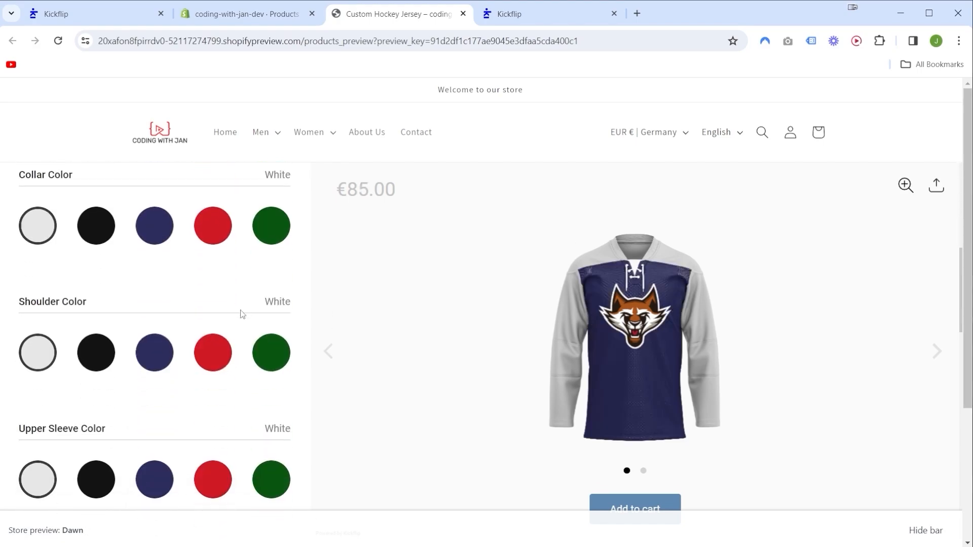
left_click(211, 351)
Review the remaining storefront customizer options, including the sleeve color, logo upload and collar sections.
scroll(226, 335, "down", 6)
scroll(240, 317, "down", 4)
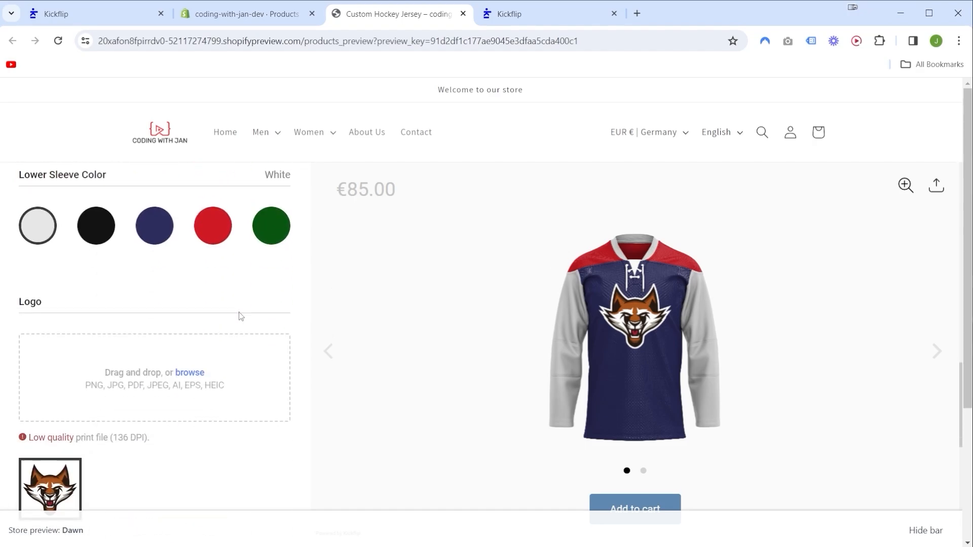
scroll(248, 305, "down", 2)
scroll(248, 253, "up", 15)
scroll(252, 219, "down", 3)
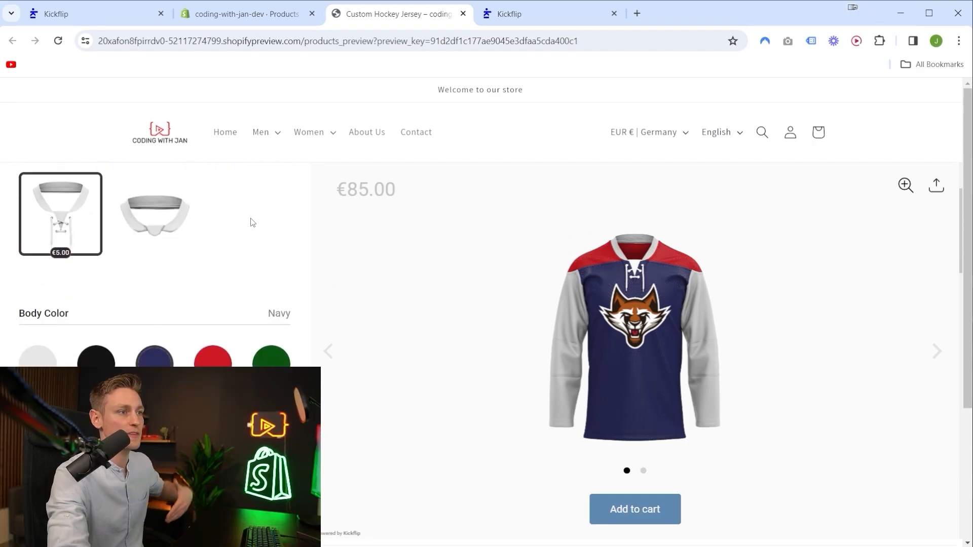
scroll(243, 253, "up", 3)
left_click_drag(27, 198, 277, 205)
left_click(277, 206)
scroll(254, 218, "down", 7)
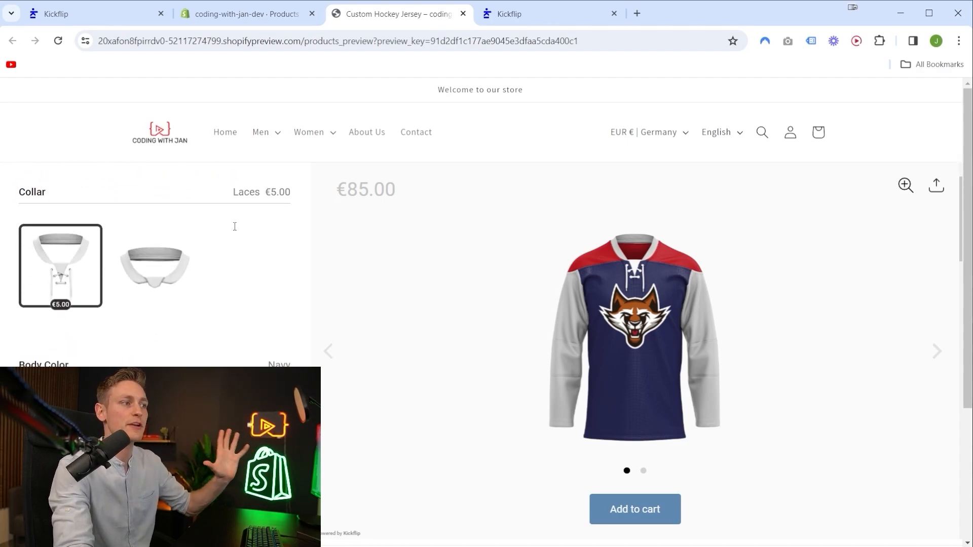
Switch to Kickflip, open its theme editor, and look through the jersey customizer preview and the list of styleable elements.
scroll(255, 218, "up", 7)
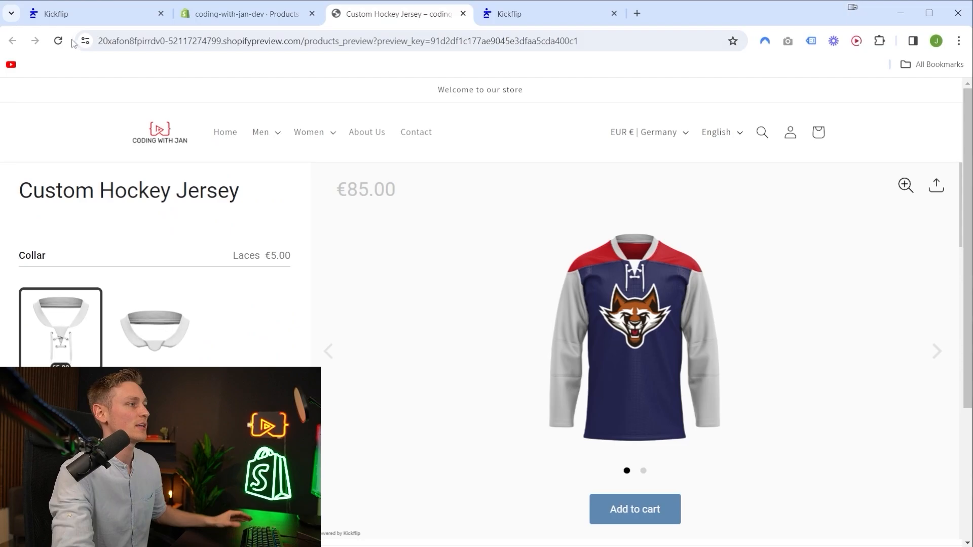
key("ctrl+1")
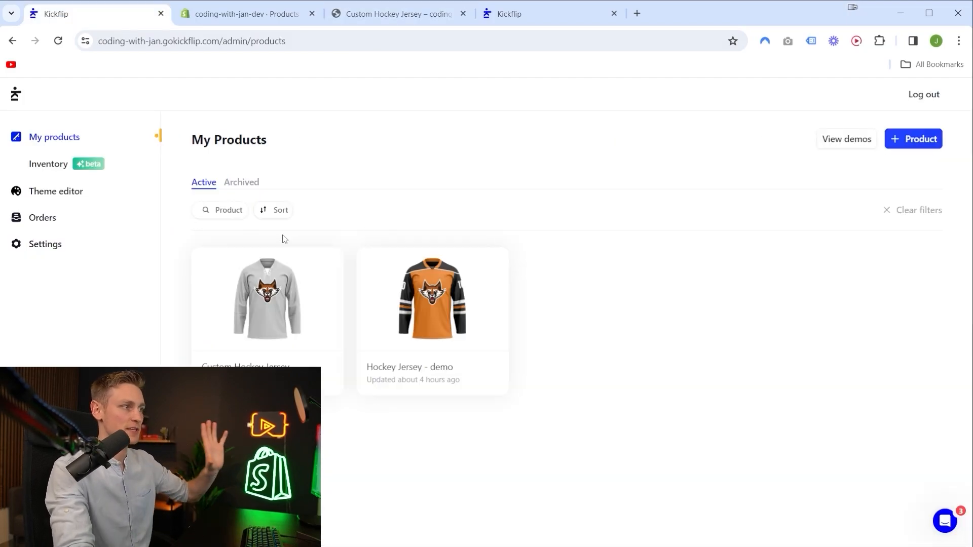
left_click(53, 194)
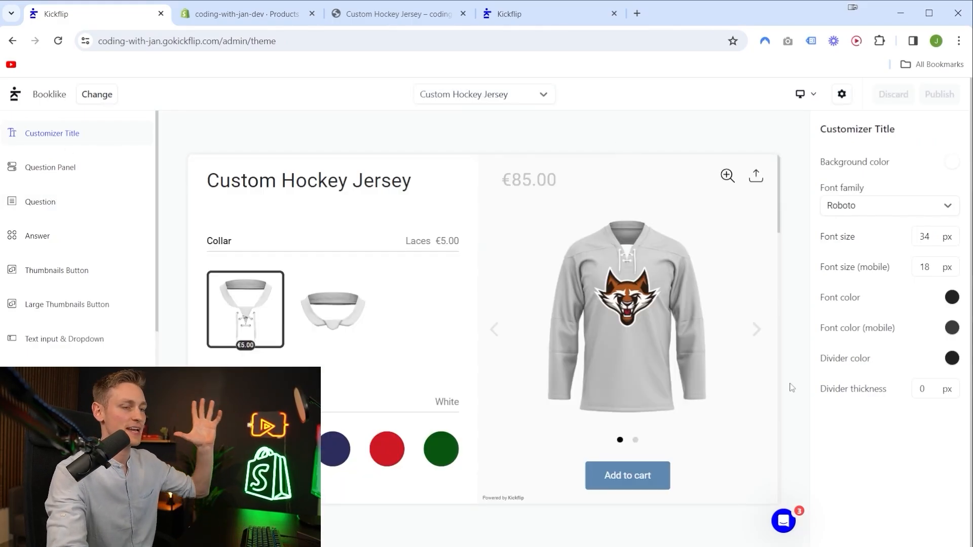
scroll(659, 475, "down", 3)
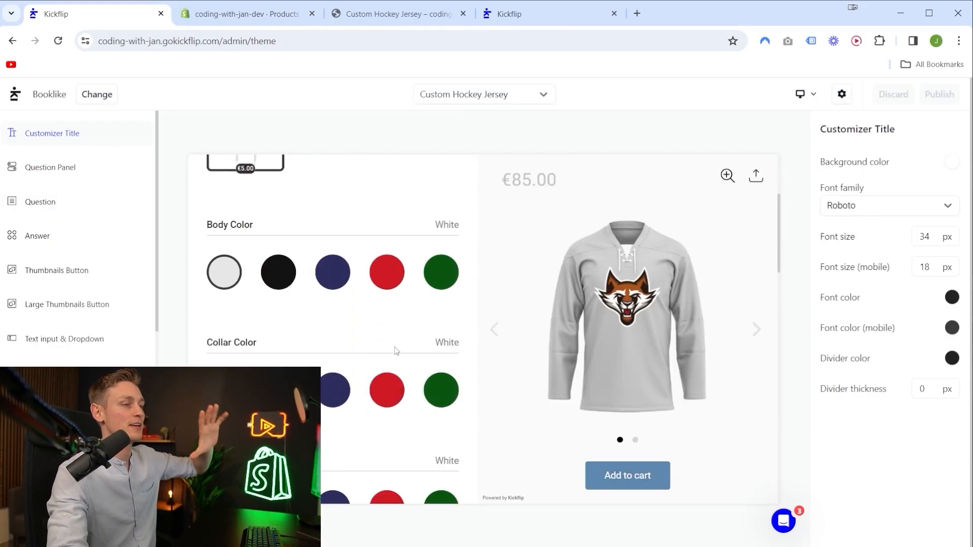
scroll(386, 382, "up", 3)
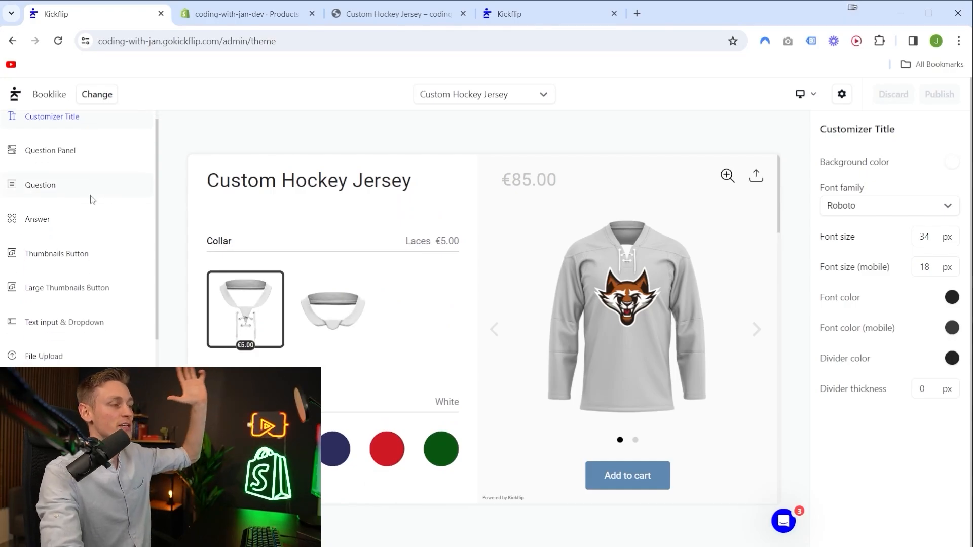
scroll(76, 200, "down", 8)
scroll(101, 304, "up", 5)
scroll(108, 359, "up", 3)
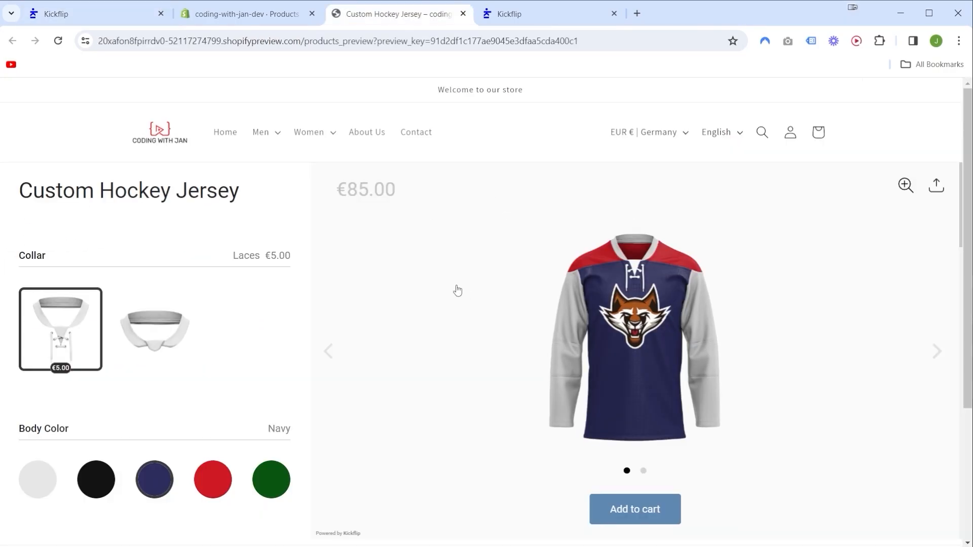
Return to the storefront preview and add the customized jersey with navy body and red shoulders to the cart.
scroll(270, 325, "down", 3)
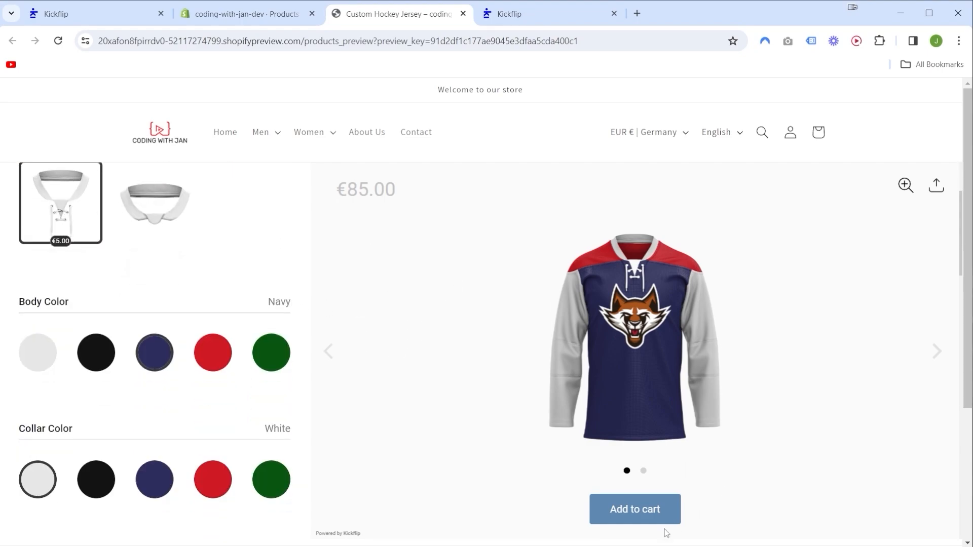
scroll(585, 363, "up", 3)
scroll(472, 324, "down", 4)
left_click(627, 507)
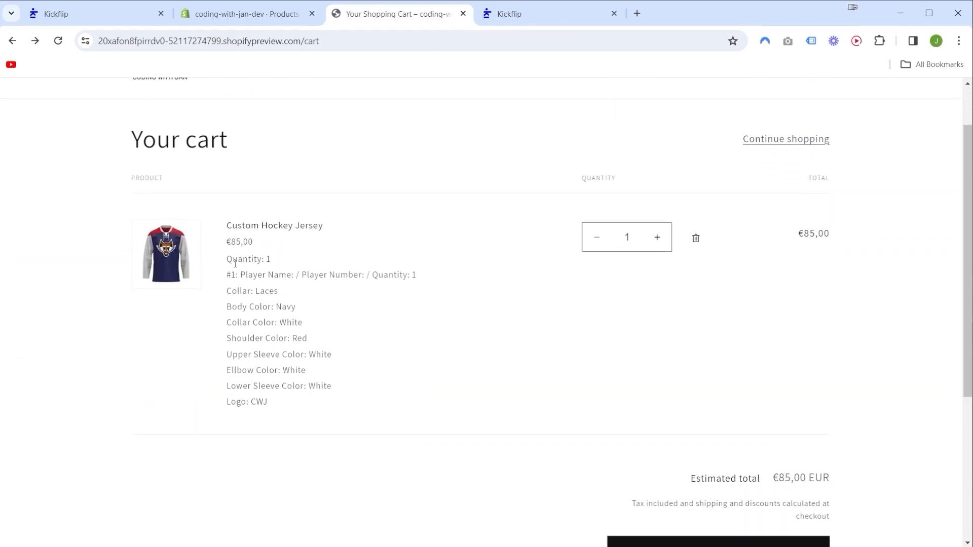
Review the cart's line item details for the Custom Hockey Jersey, including its chosen options, price and checkout area.
left_click_drag(221, 247, 351, 386)
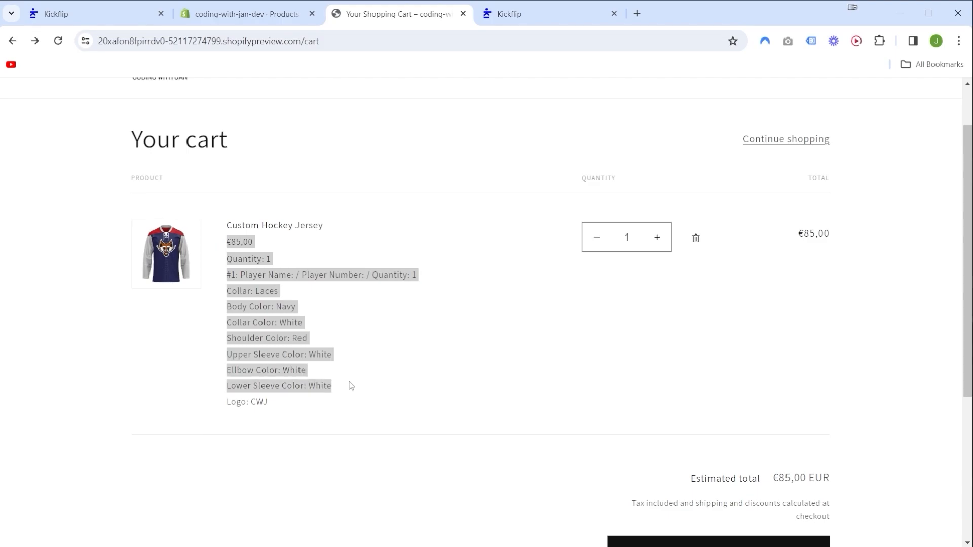
left_click(410, 319)
scroll(413, 318, "up", 1)
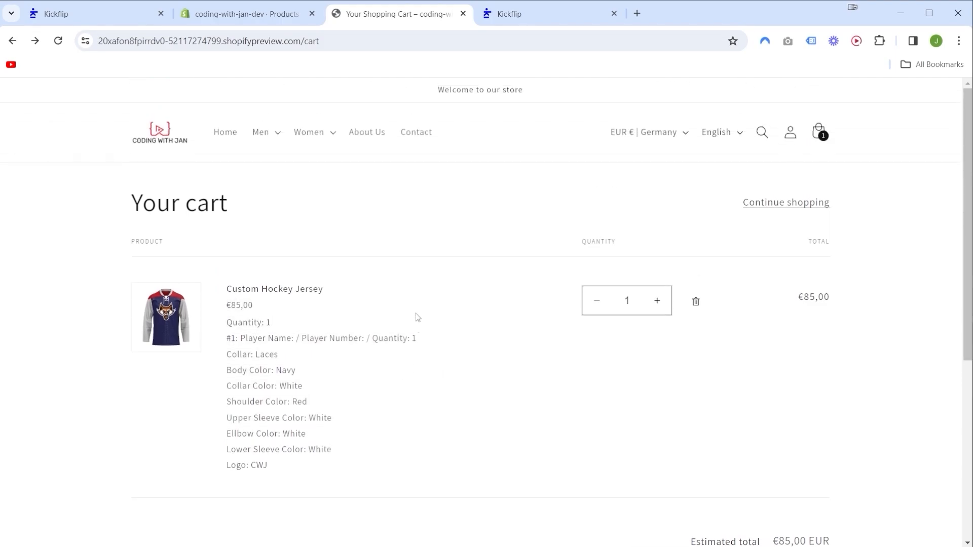
scroll(630, 297, "down", 2)
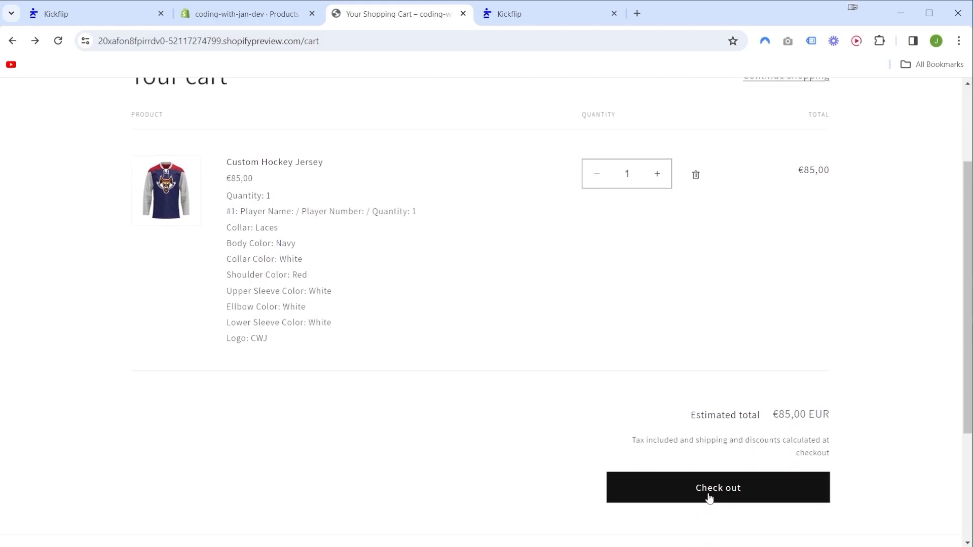
scroll(586, 393, "up", 2)
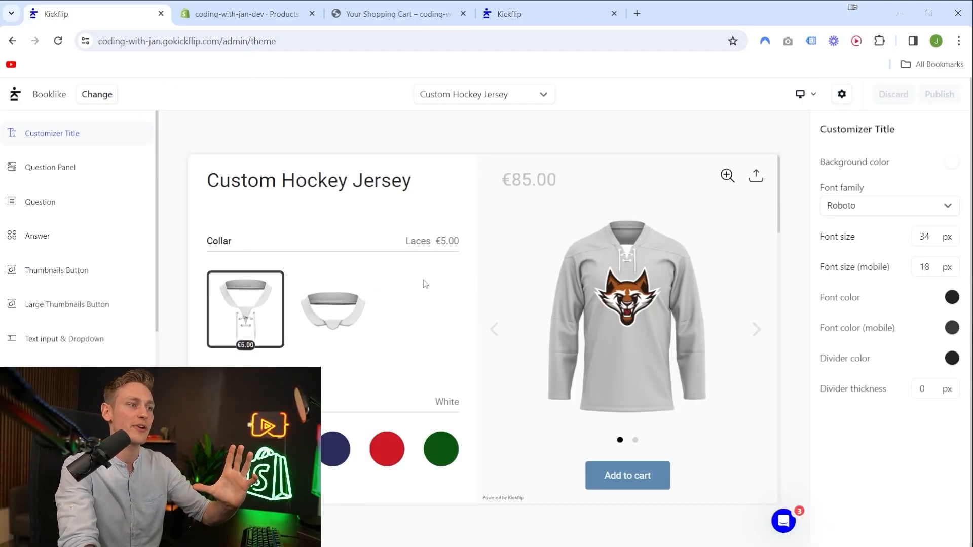
scroll(423, 247, "down", 2)
scroll(400, 238, "up", 2)
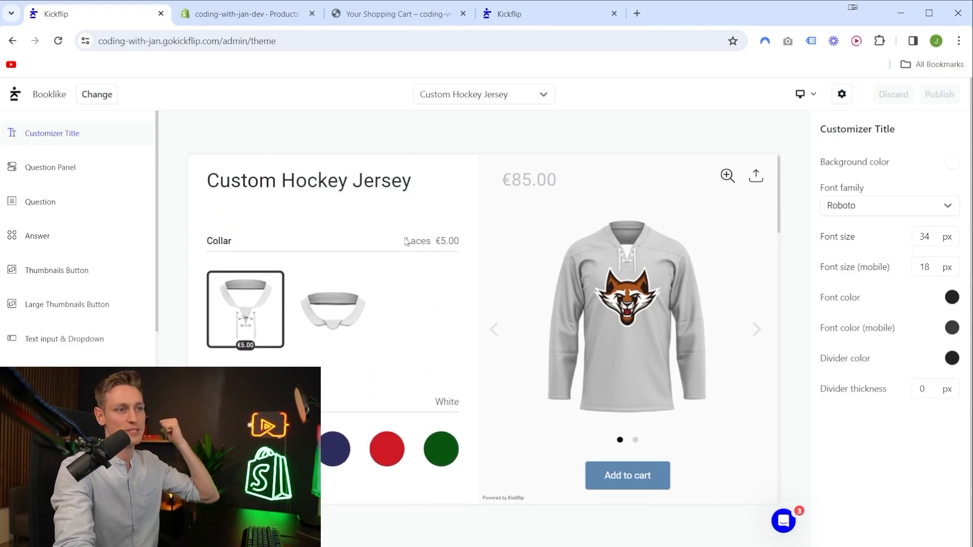